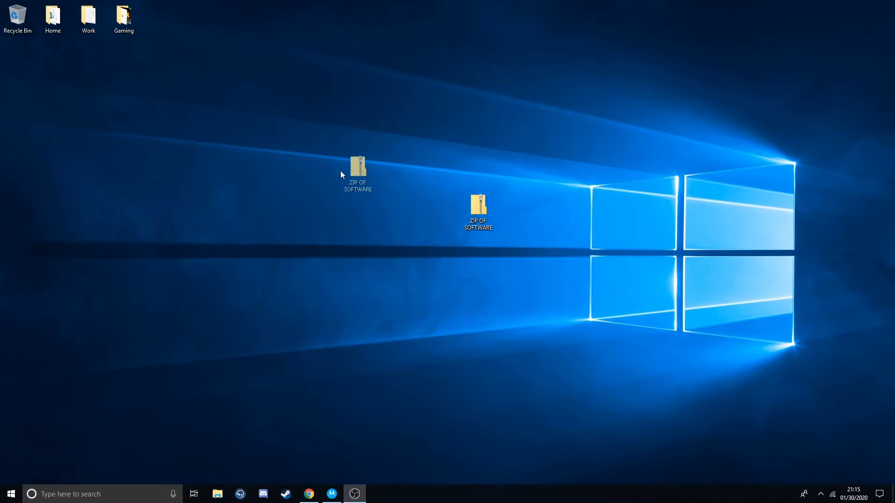
drag(341, 171, 305, 205)
click(348, 149)
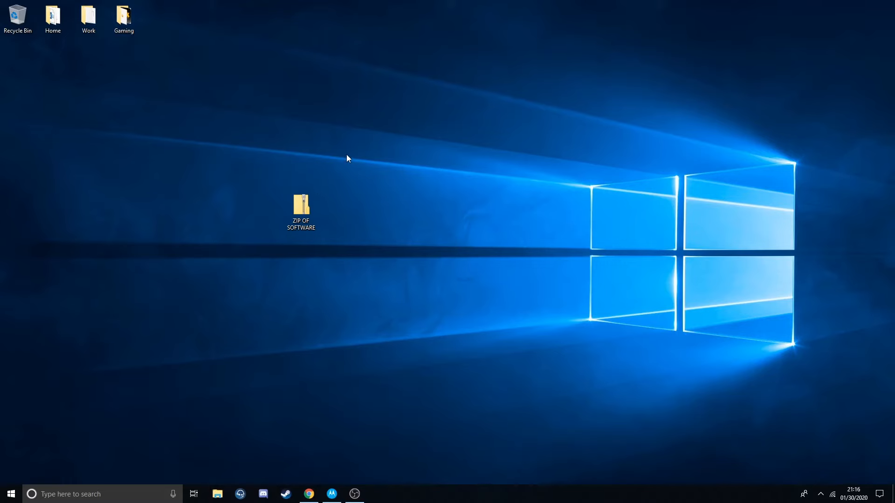
click(307, 203)
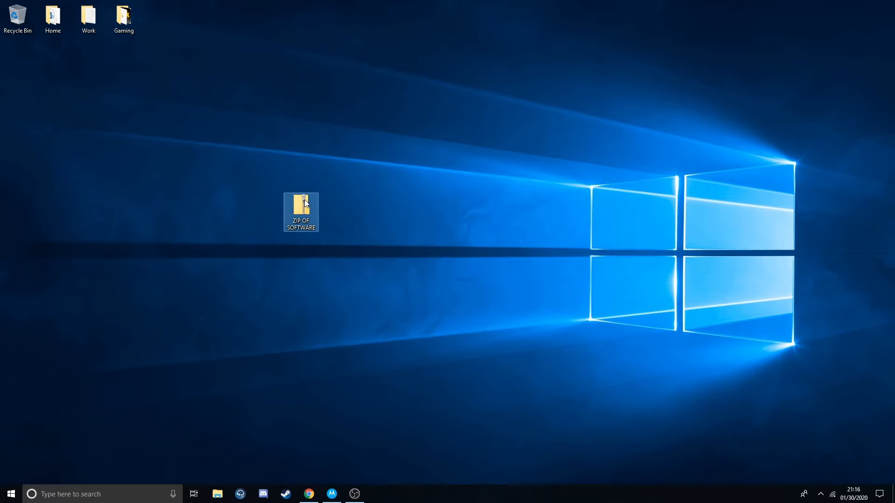
click(311, 173)
mouse_move(309, 225)
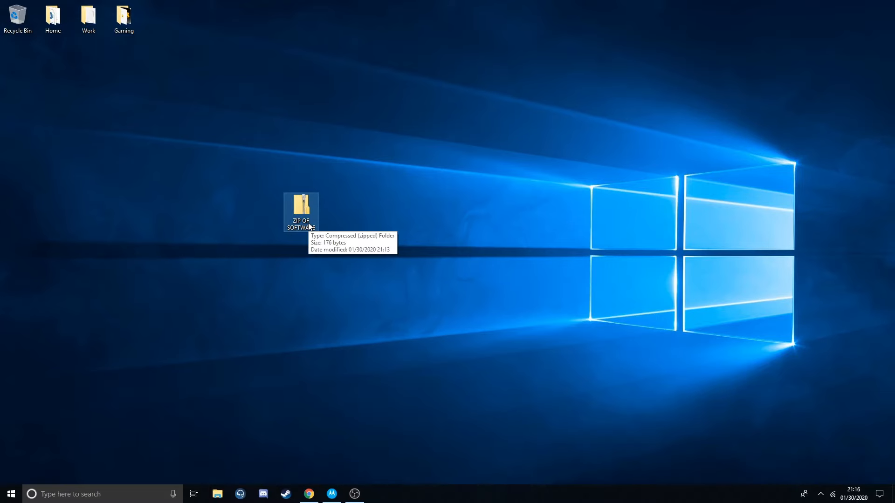
Step: Switch to Chrome, examine the 7-Zip 19.00 Windows downloads on 7-zip.org, close that page and minimize the browser
click(309, 494)
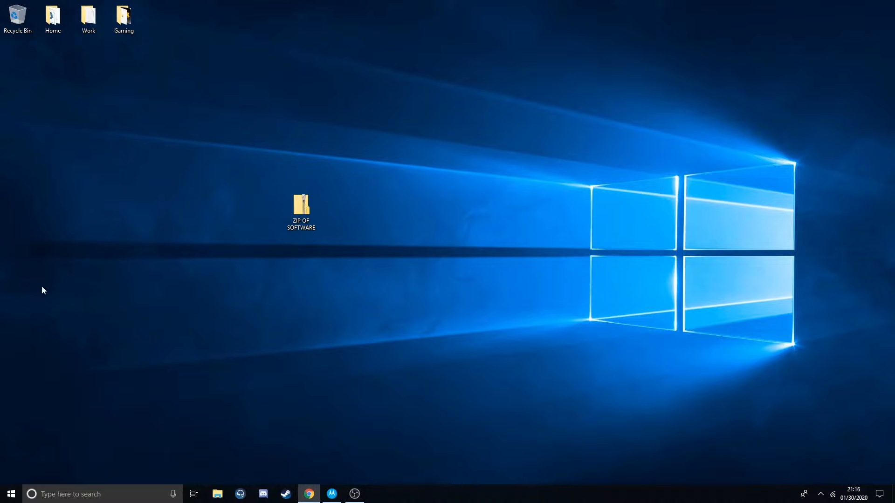
drag(0, 141, 648, 2)
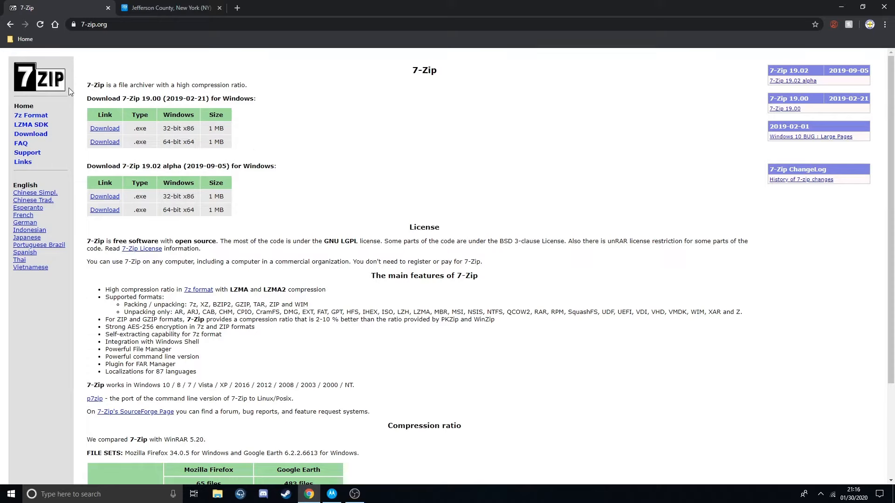
drag(87, 96, 256, 155)
click(255, 156)
drag(167, 129, 187, 100)
click(132, 99)
click(118, 98)
drag(117, 98, 194, 99)
click(167, 179)
click(108, 8)
click(841, 7)
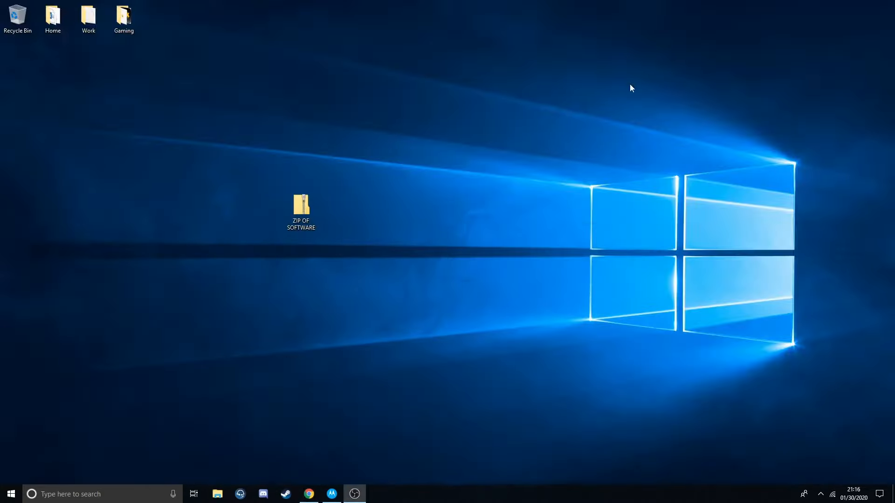
Step: Extract the ZIP OF SOFTWARE archive into its own folder with 7-Zip and place the extracted folder beside the archive
drag(302, 207, 269, 153)
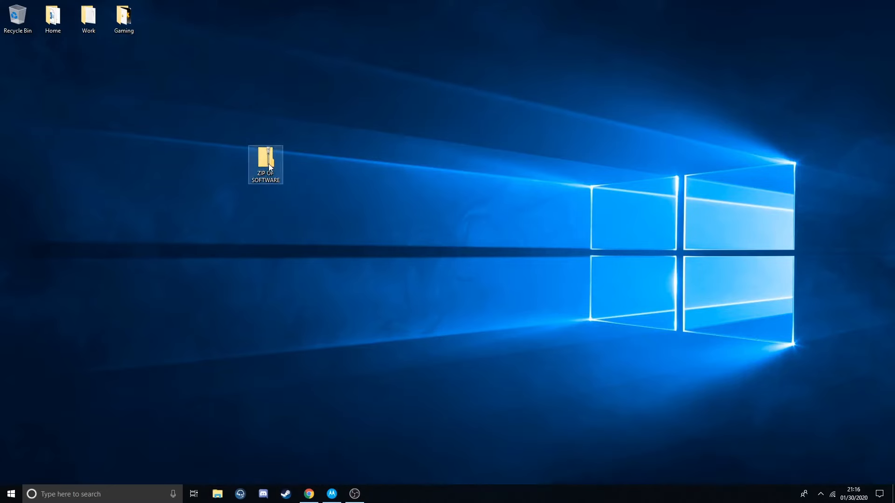
right_click(268, 164)
mouse_move(295, 197)
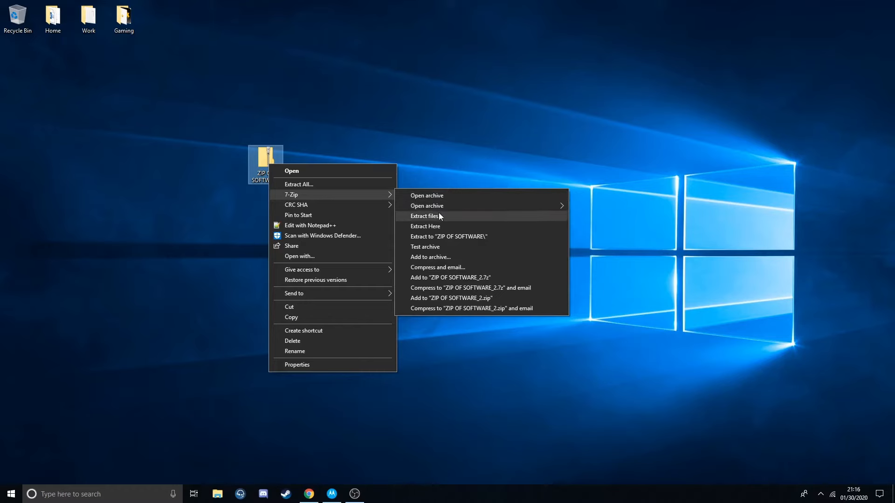
click(437, 238)
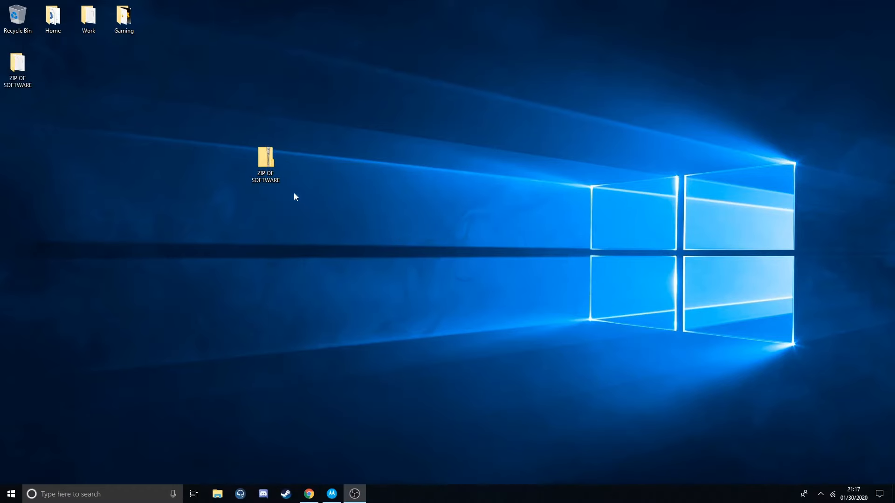
drag(28, 70, 220, 130)
click(221, 131)
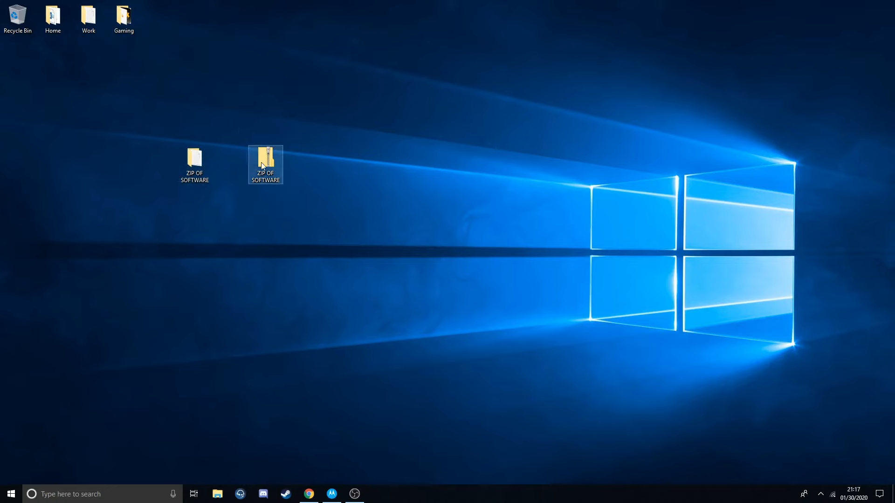
Step: Compare the contents of the ZIP OF SOFTWARE archive with those of the extracted folder, and close both windows
mouse_move(268, 169)
mouse_down()
mouse_move(292, 179)
mouse_move(264, 159)
mouse_up()
double_click(266, 161)
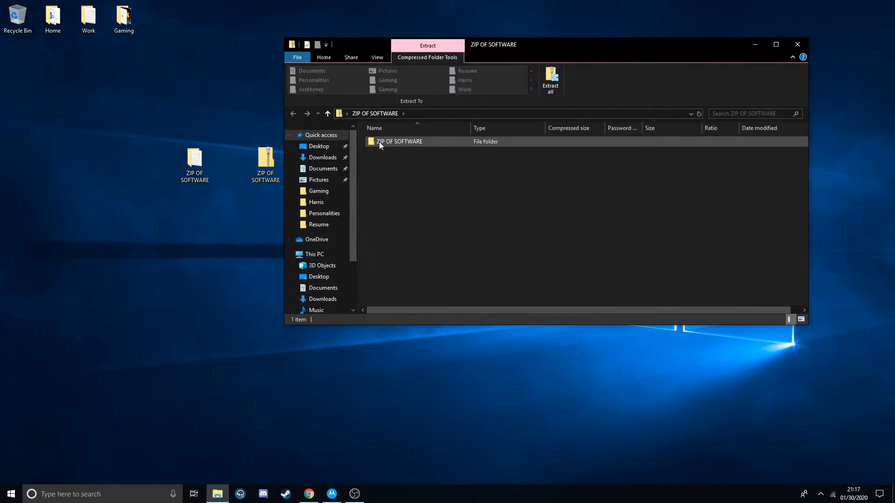
click(267, 163)
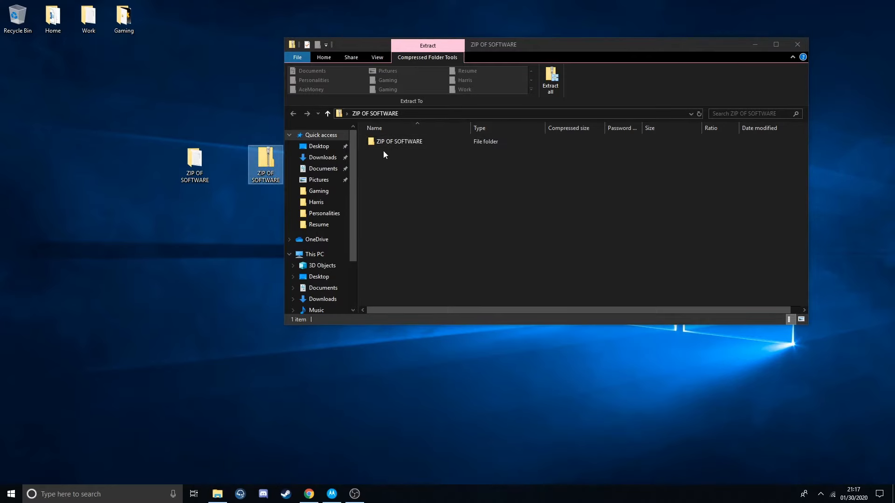
click(228, 156)
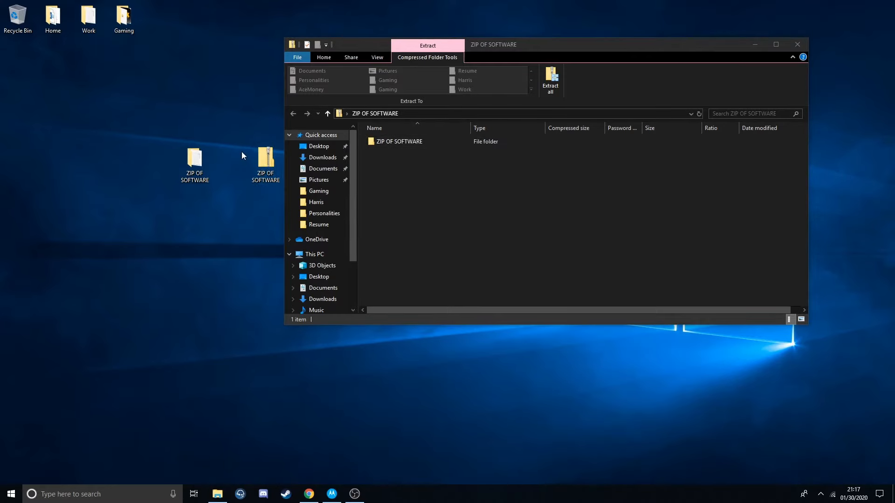
double_click(204, 157)
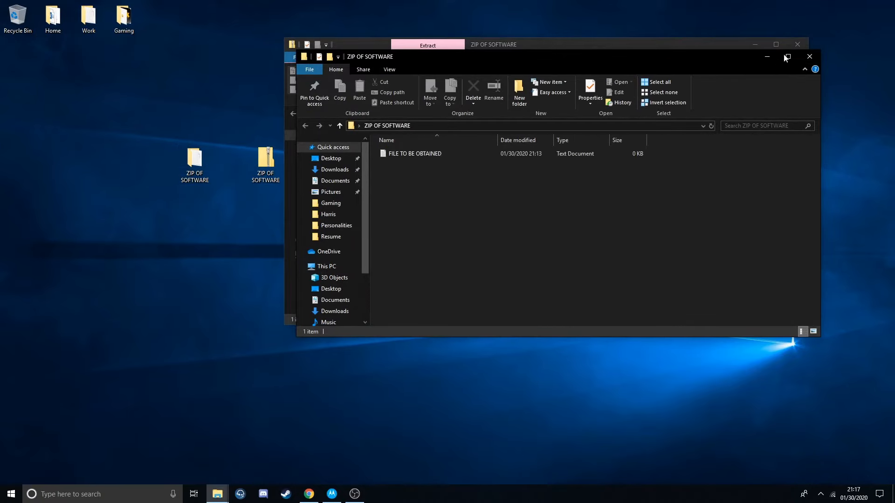
click(810, 56)
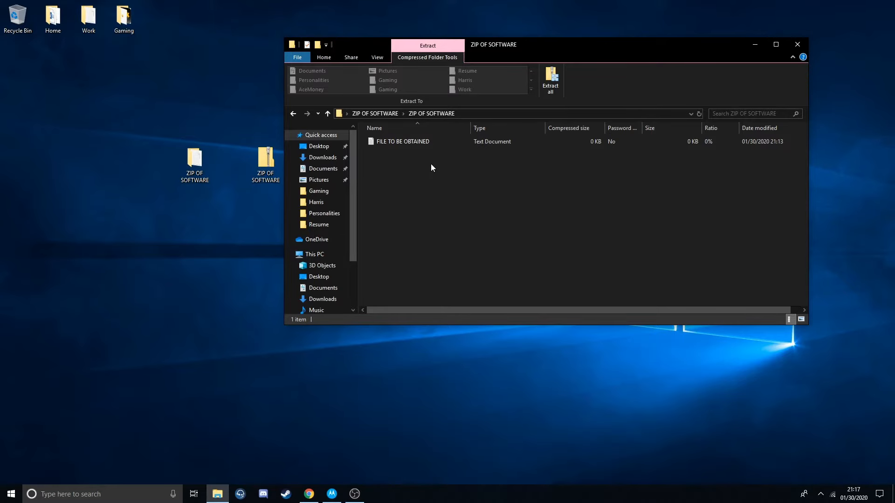
double_click(200, 159)
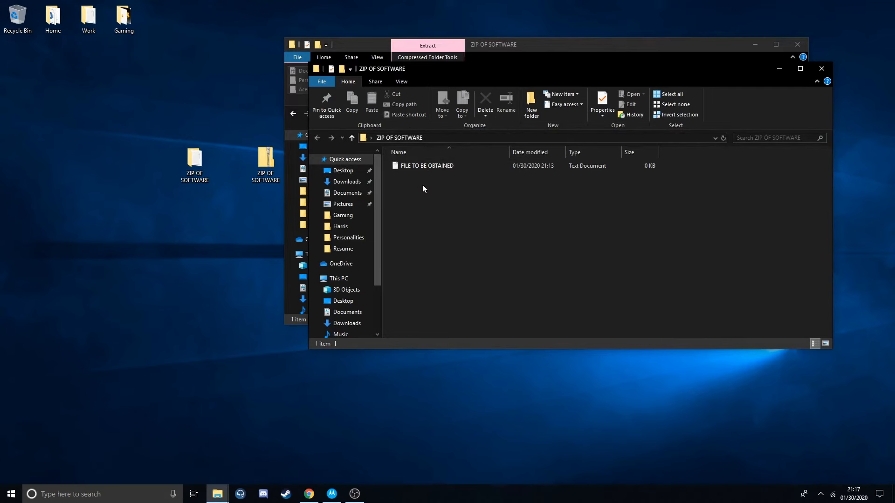
click(822, 68)
click(798, 45)
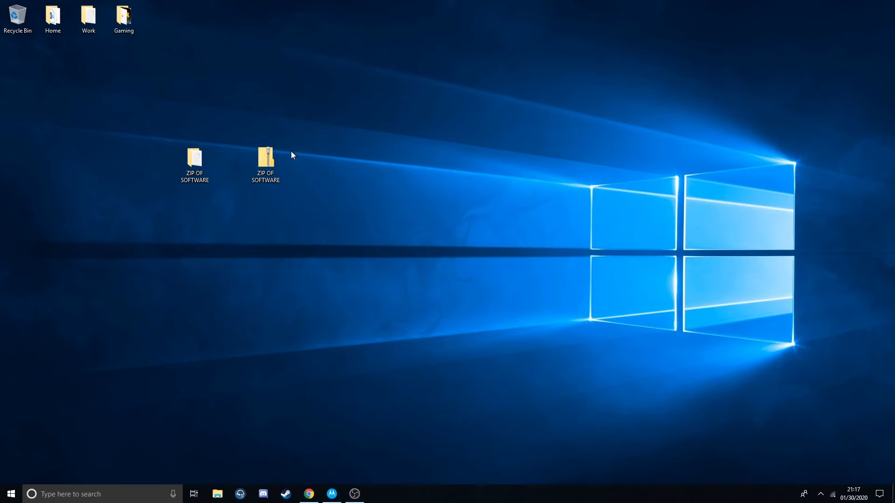
drag(275, 152, 266, 142)
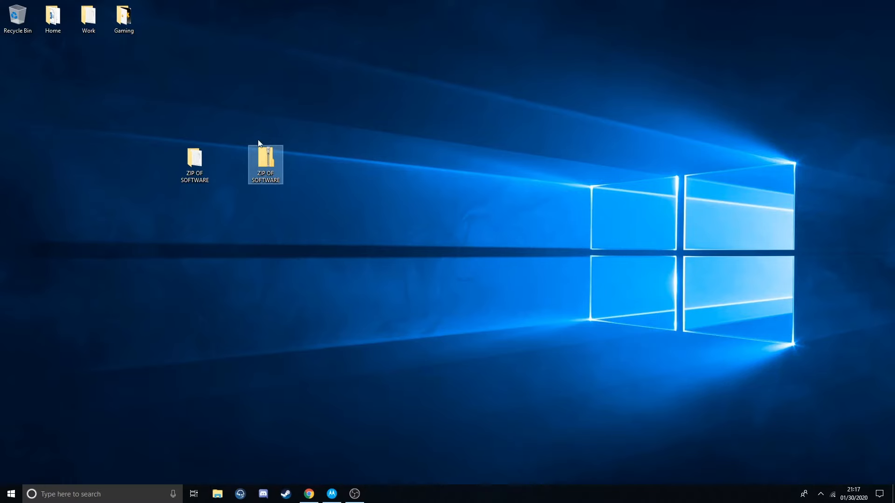
mouse_move(273, 149)
mouse_down()
mouse_move(282, 129)
mouse_move(268, 138)
mouse_move(295, 139)
mouse_move(285, 149)
mouse_up()
click(237, 124)
drag(232, 109, 177, 191)
drag(337, 187, 154, 139)
drag(142, 134, 330, 200)
click(330, 200)
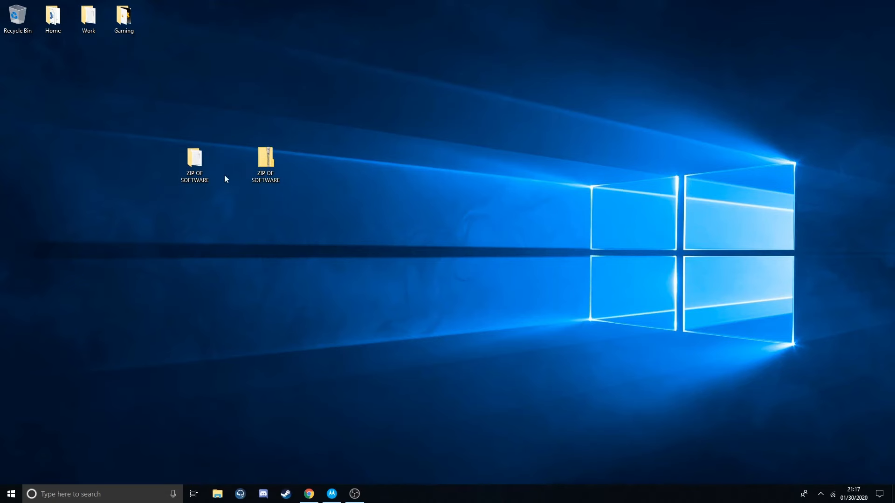
Step: Move the ZIP OF SOFTWARE archive and its extracted folder to the Recycle Bin and empty it permanently
drag(314, 195, 21, 19)
right_click(21, 19)
click(49, 37)
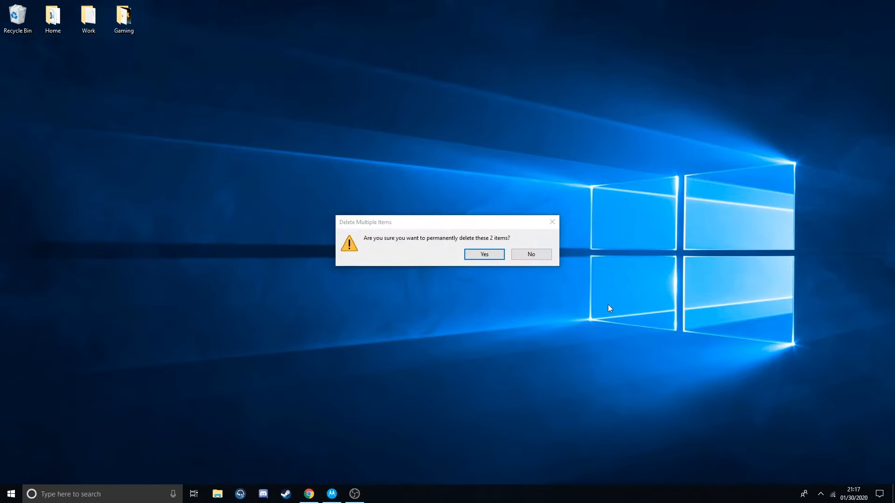
click(497, 256)
Step: Switch to Chrome and examine the 2m Ham repeater entries on RadioReference's Jefferson County, New York amateur radio page
click(308, 493)
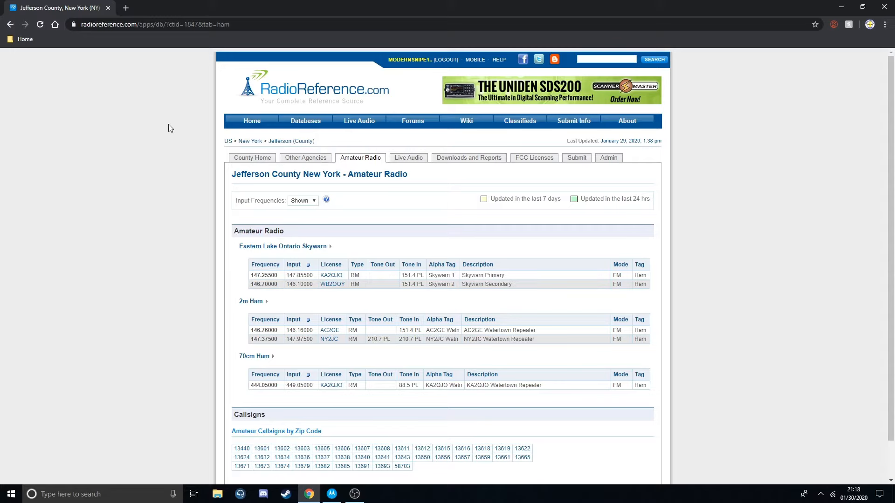
drag(250, 336, 524, 339)
click(545, 333)
drag(540, 332, 244, 331)
click(244, 331)
click(260, 328)
drag(169, 4, 0, 2)
Step: Switch to APX CPS and clear the Radio Alias in the codeplug's Radio Wide user information
click(331, 494)
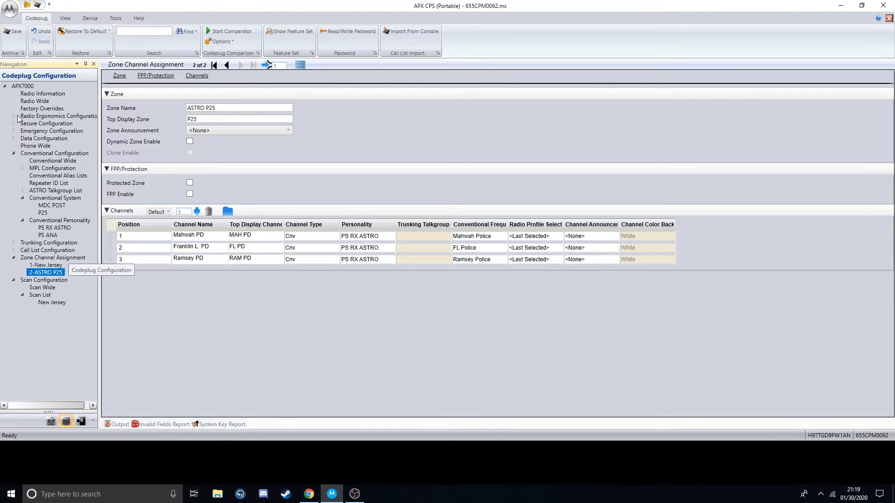
click(34, 101)
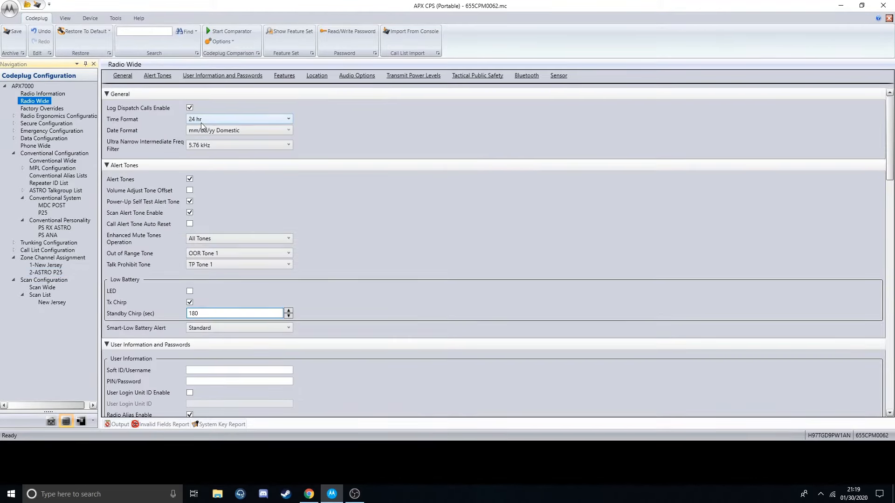
click(200, 122)
click(209, 144)
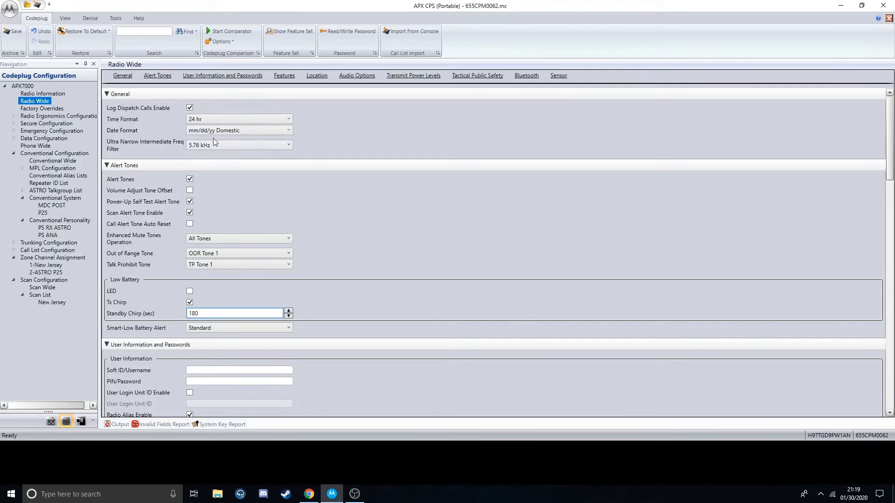
scroll(393, 135, down, 3)
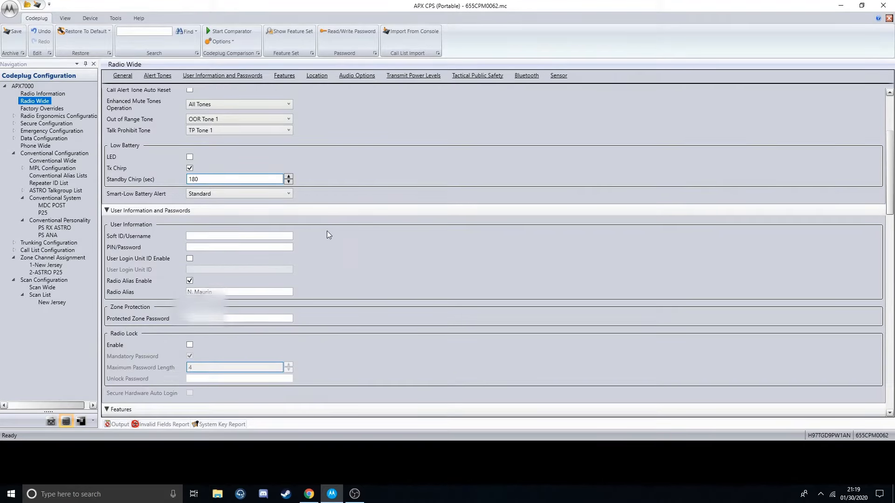
scroll(333, 223, down, 1)
drag(282, 246, 160, 237)
key(BackSpace)
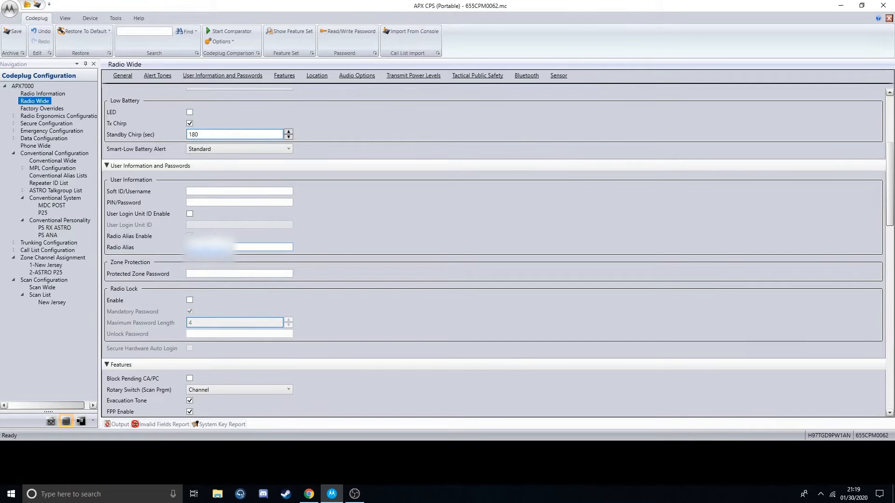
Step: Review the Radio Lock, Features, Location, Audio Options and Transmit Power Levels settings of Radio Wide
scroll(311, 218, down, 2)
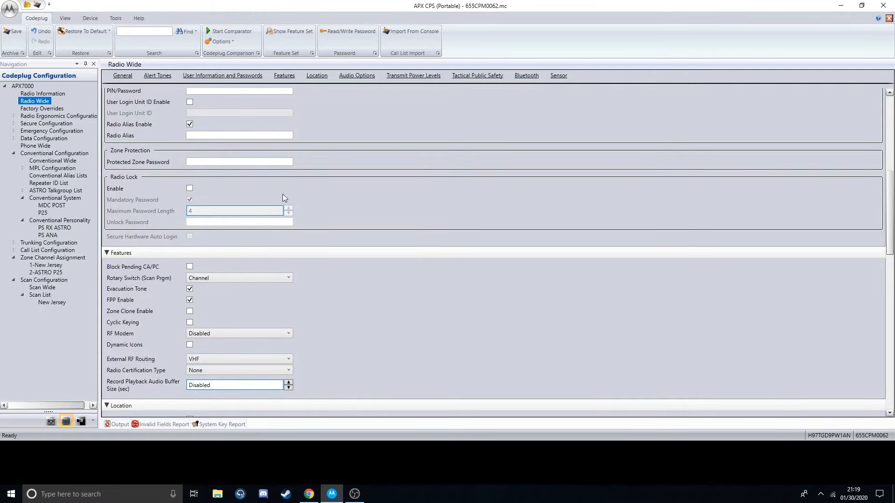
scroll(282, 195, down, 2)
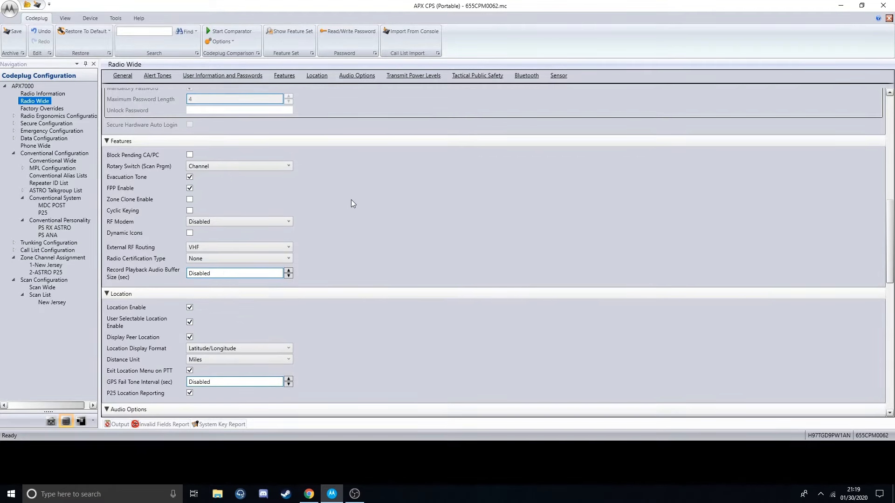
scroll(345, 214, down, 3)
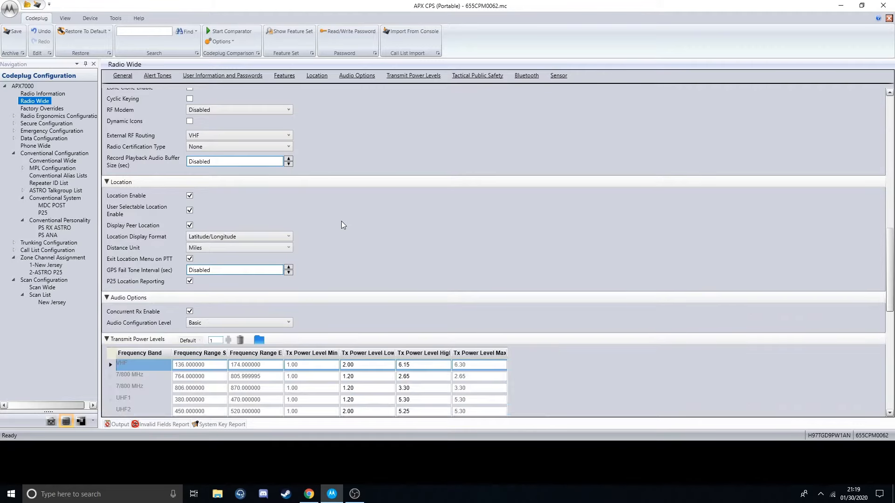
scroll(342, 224, up, 6)
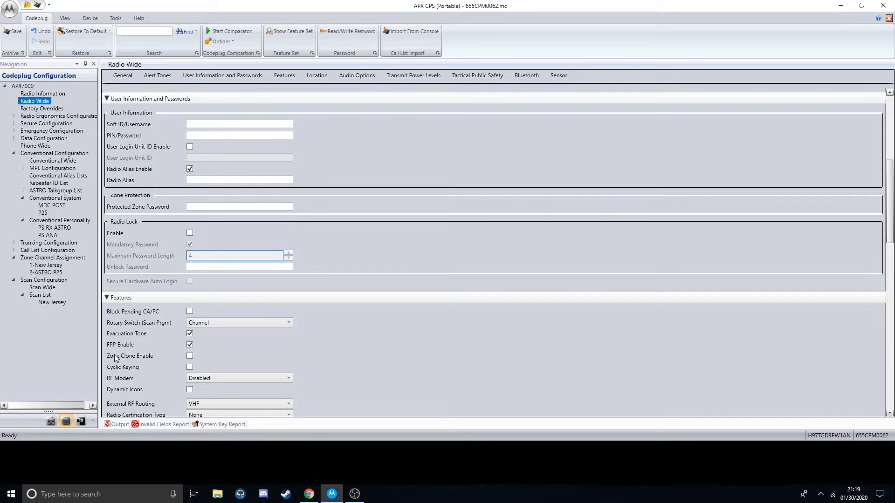
Step: Expand the Radio Ergonomics Configuration controls, widen the navigation tree, and examine the Buttons and Switches assignments
click(14, 116)
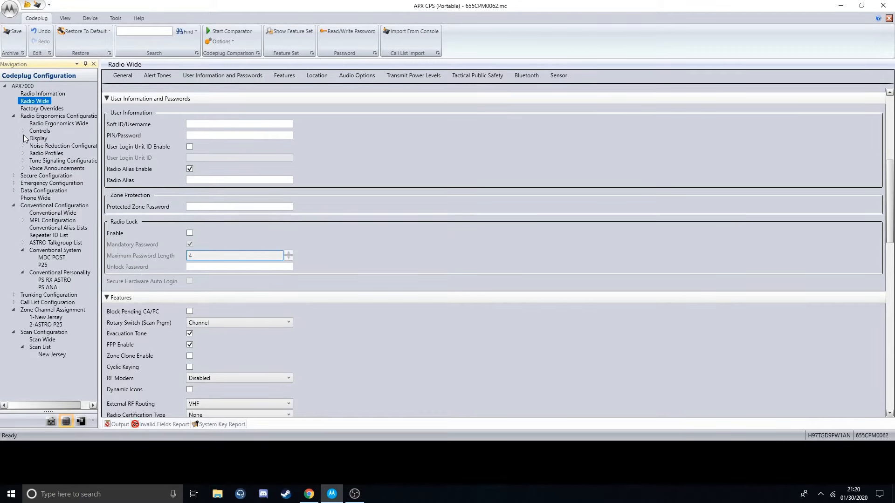
click(22, 131)
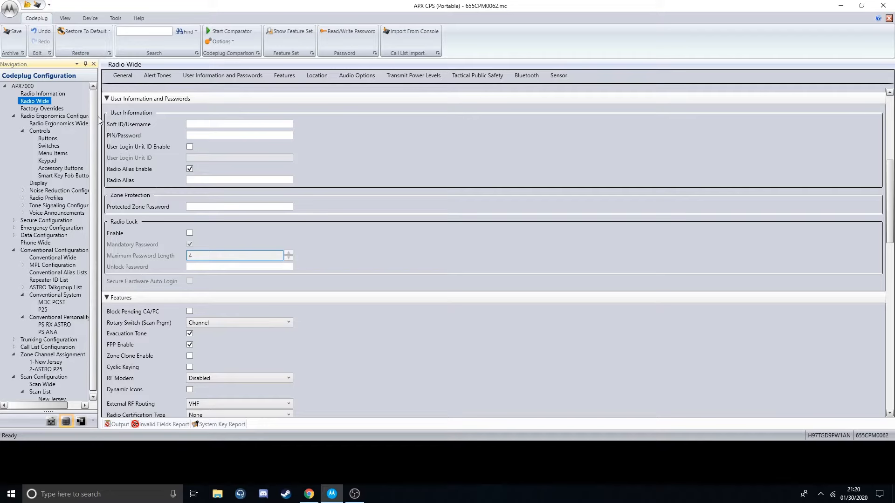
drag(99, 122, 132, 122)
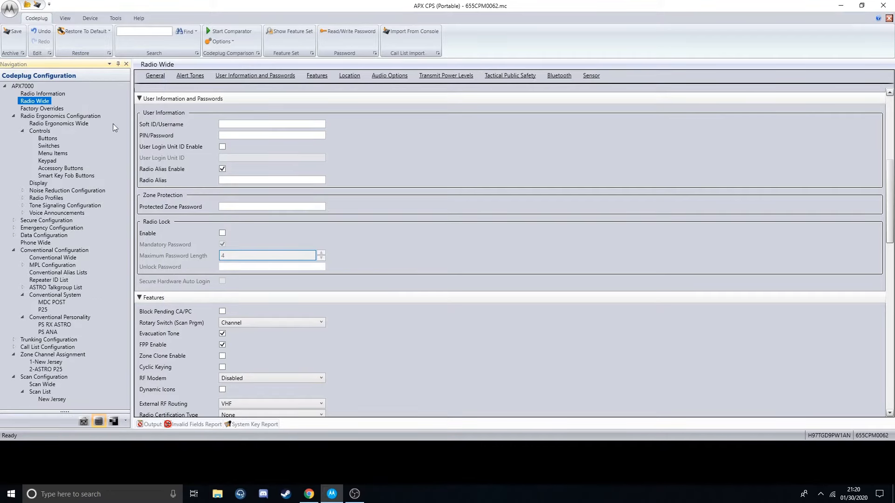
click(46, 139)
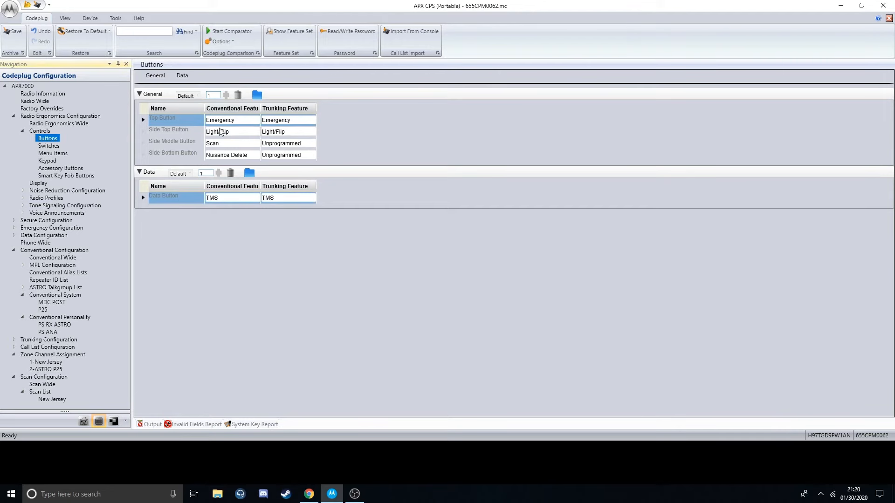
click(53, 146)
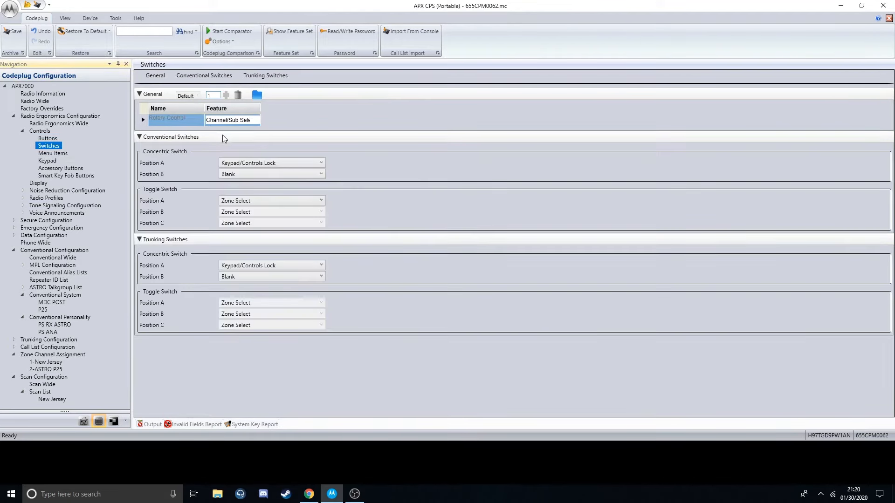
Step: Examine the conventional and trunking Menu Items lists and the Keypad feature assignments under Radio Ergonomics Controls
click(52, 154)
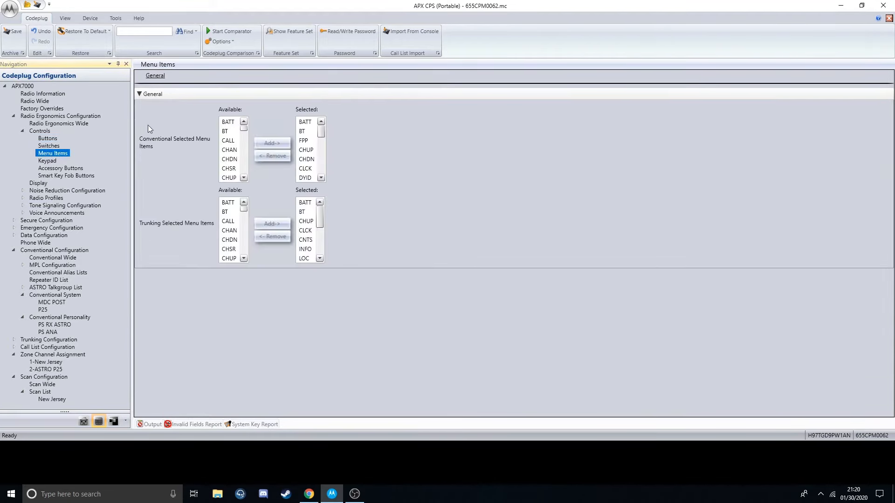
click(229, 132)
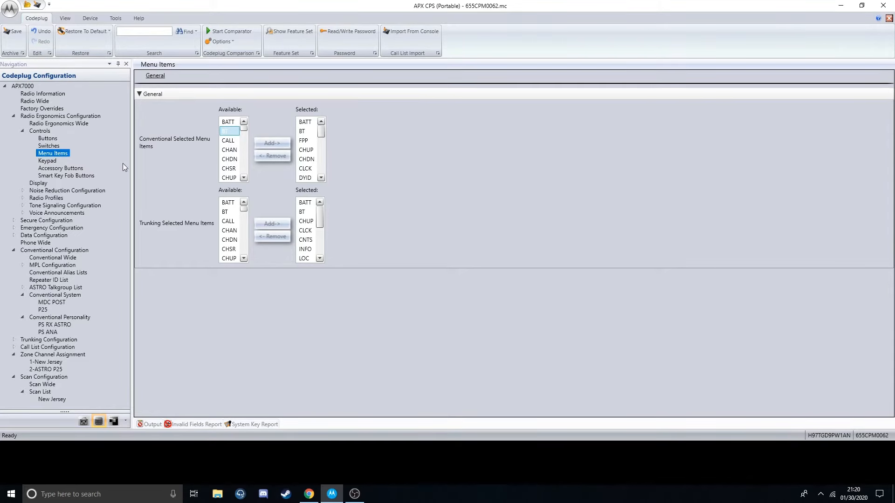
click(52, 161)
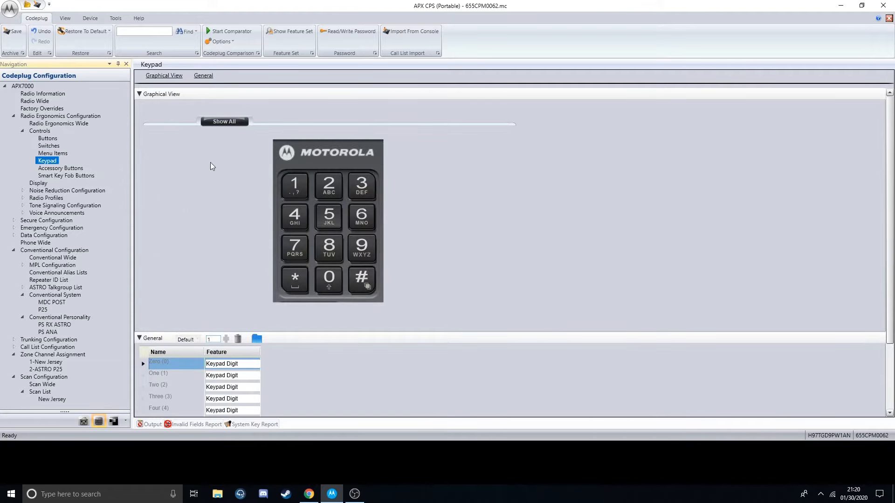
scroll(203, 220, down, 3)
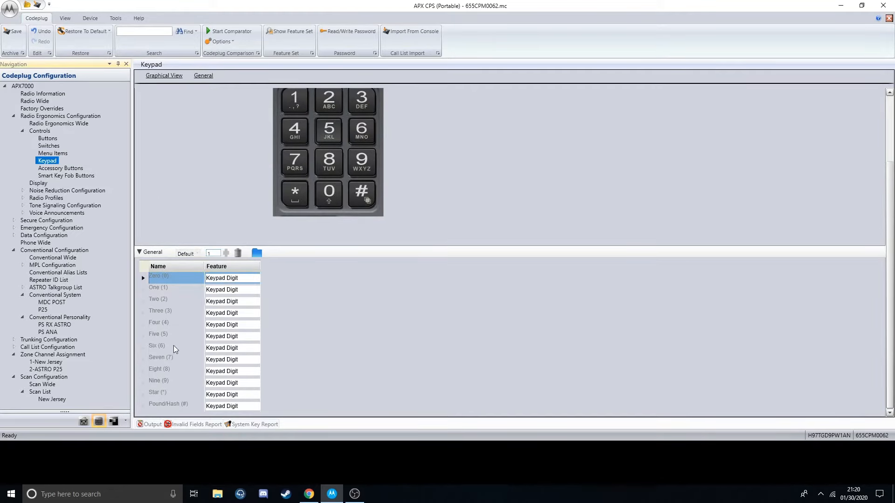
click(229, 278)
click(282, 283)
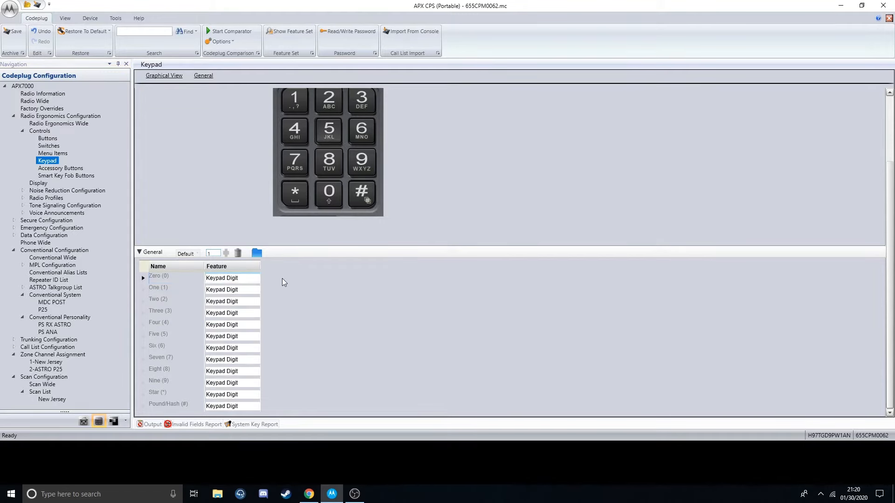
Step: Examine the Accessory Buttons, Smart Key Fob Buttons and Display settings, and collapse the Radio Ergonomics Configuration branch
click(58, 171)
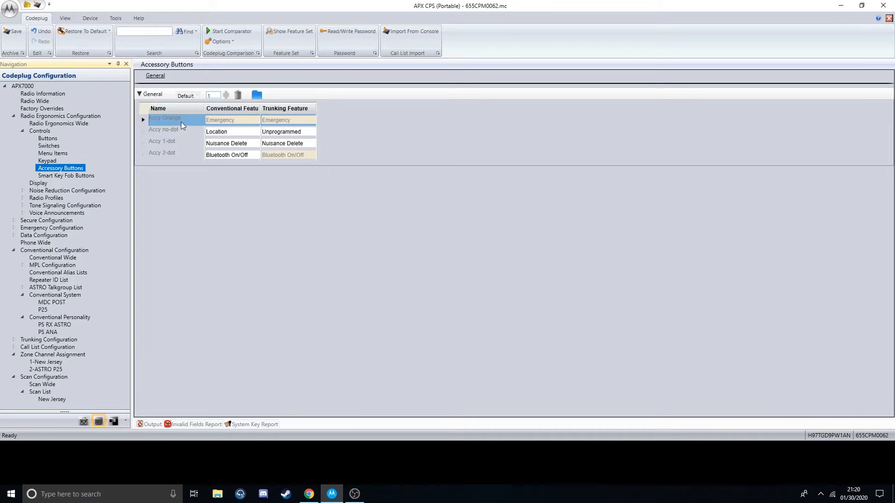
click(91, 177)
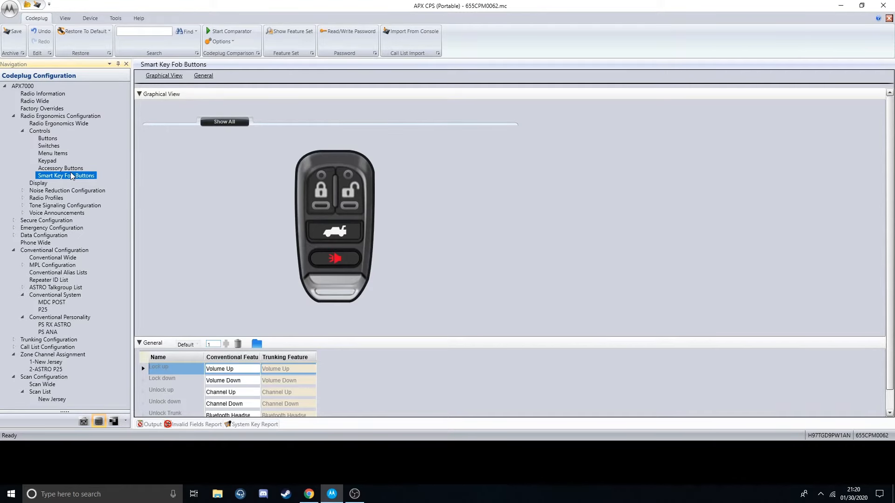
click(69, 169)
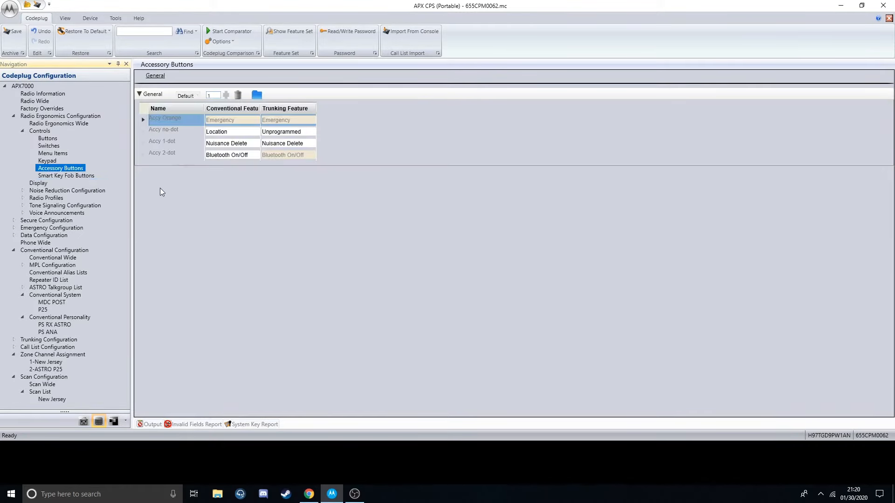
click(76, 176)
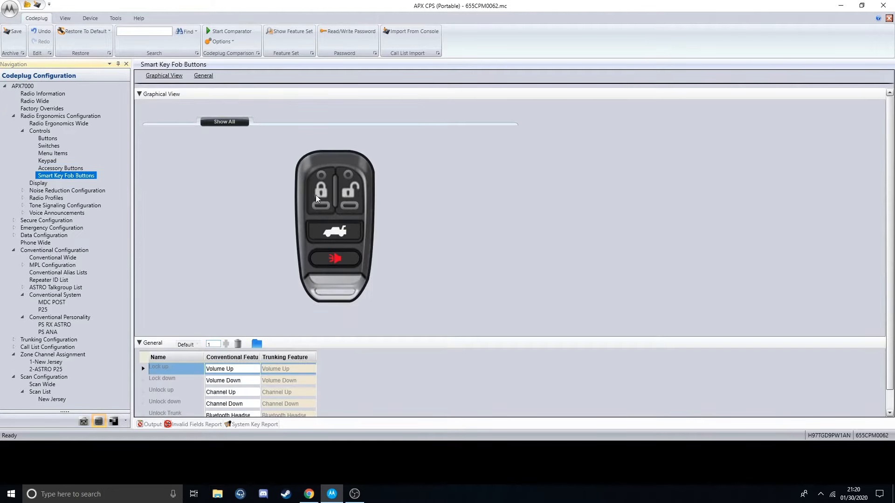
scroll(326, 189, down, 1)
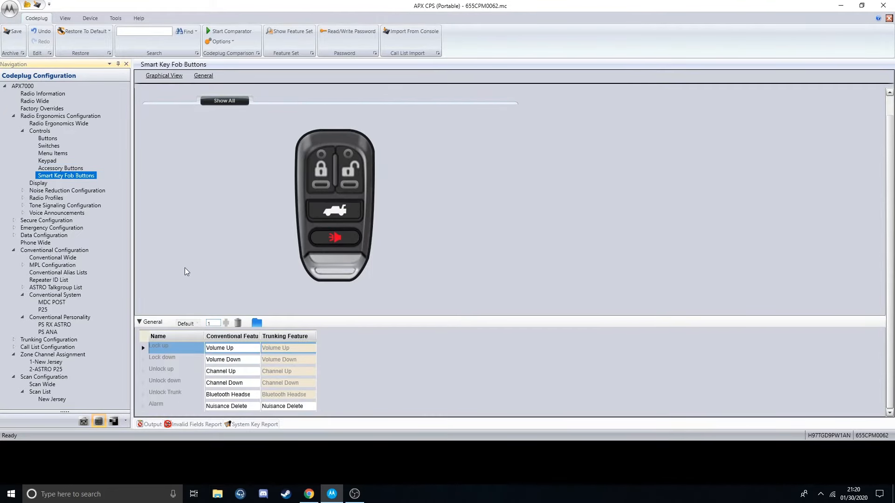
click(42, 185)
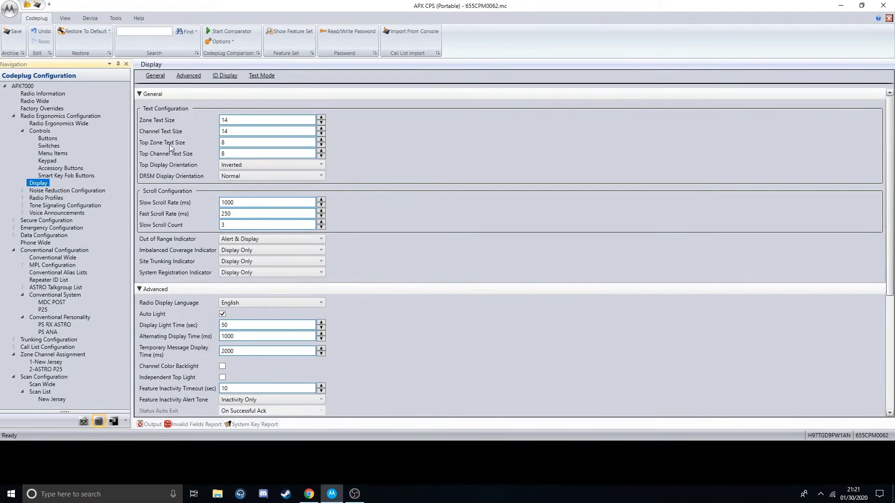
click(14, 116)
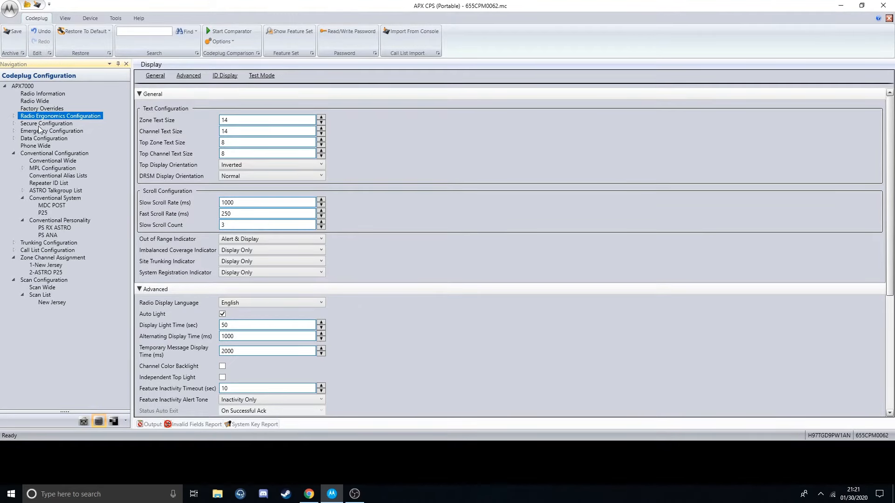
Step: Review the Conventional Wide settings, including General, Features, ASTRO Data, ASTRO Group ID and ASTRO OTAC
click(45, 161)
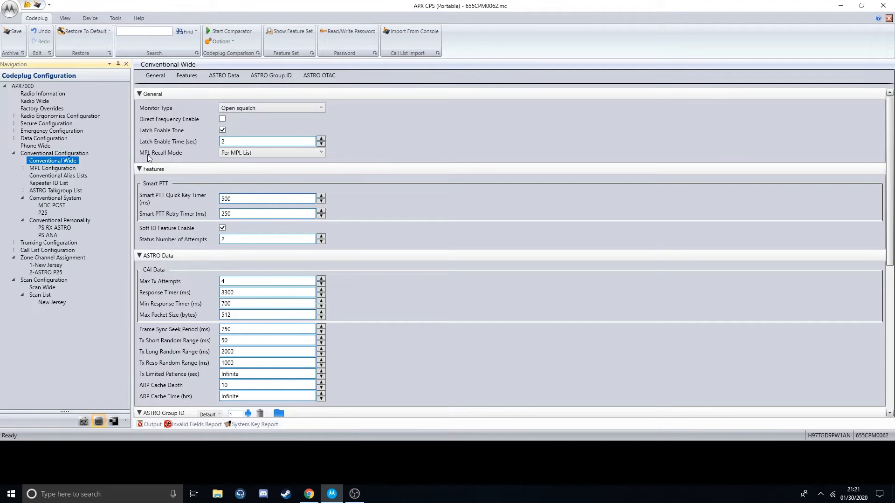
scroll(191, 182, down, 3)
scroll(195, 204, down, 9)
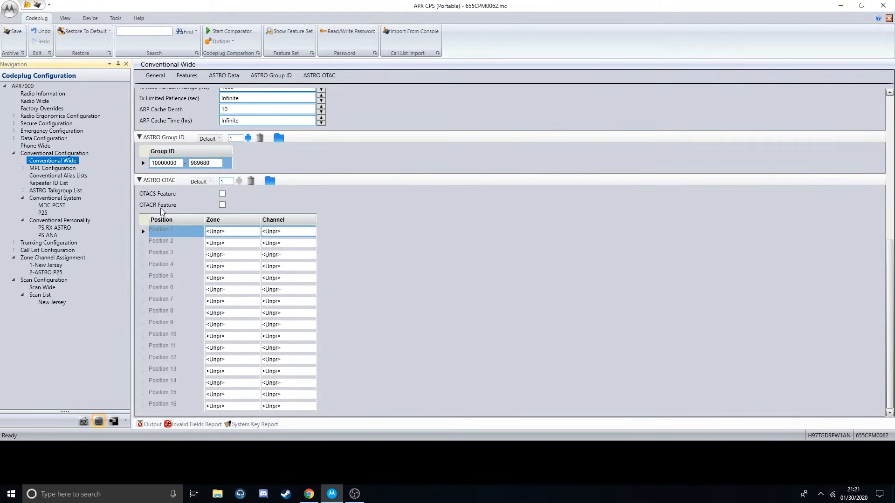
scroll(156, 210, up, 2)
scroll(371, 180, up, 9)
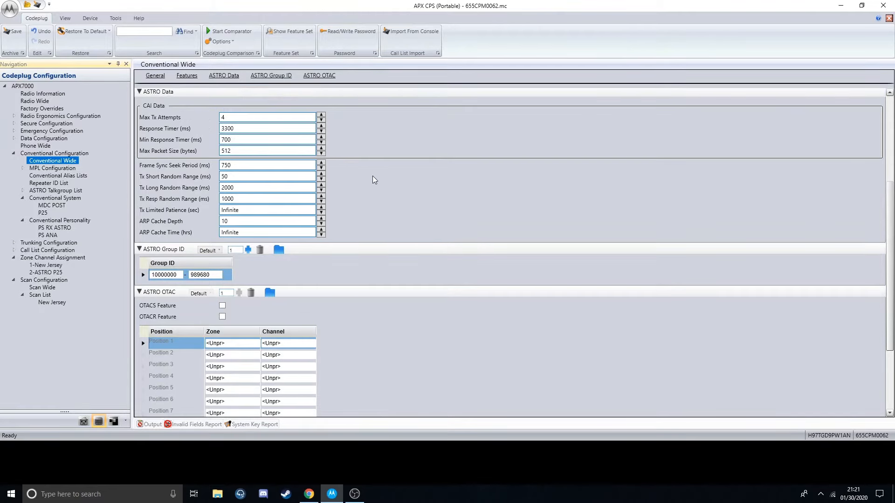
scroll(377, 176, up, 1)
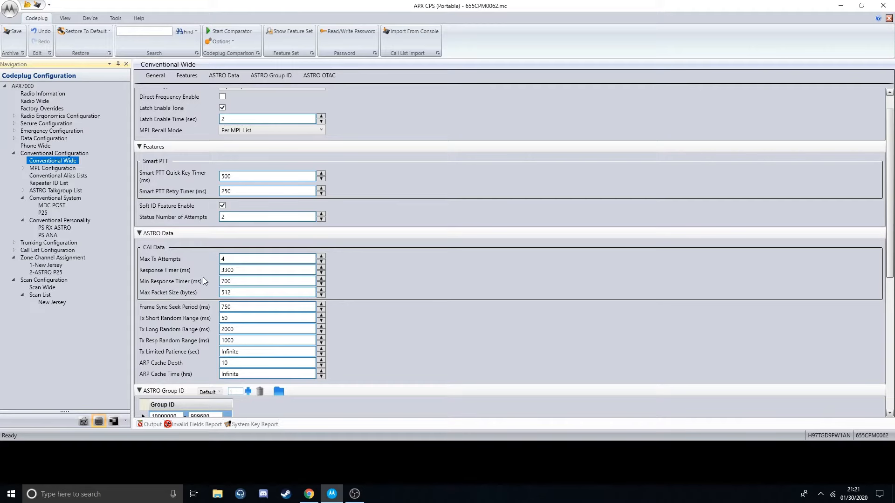
scroll(373, 282, up, 1)
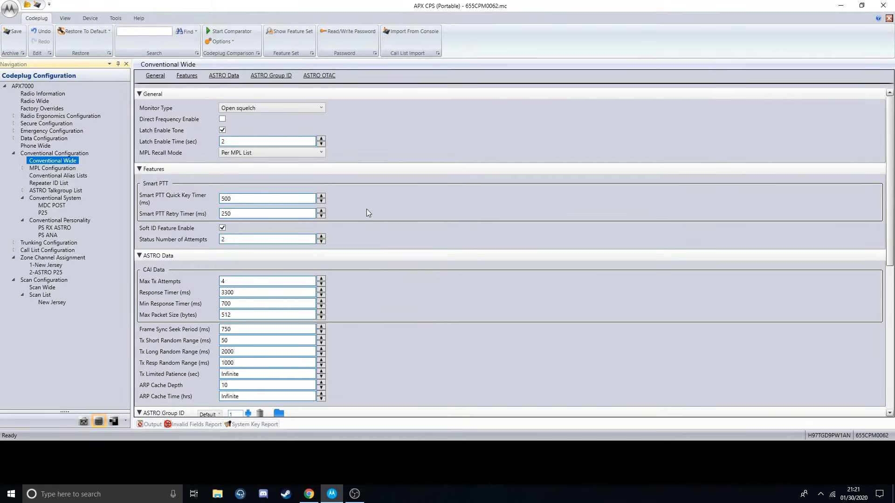
Step: Examine the MDC POST and P25 conventional systems and the System Type options available for P25
click(54, 200)
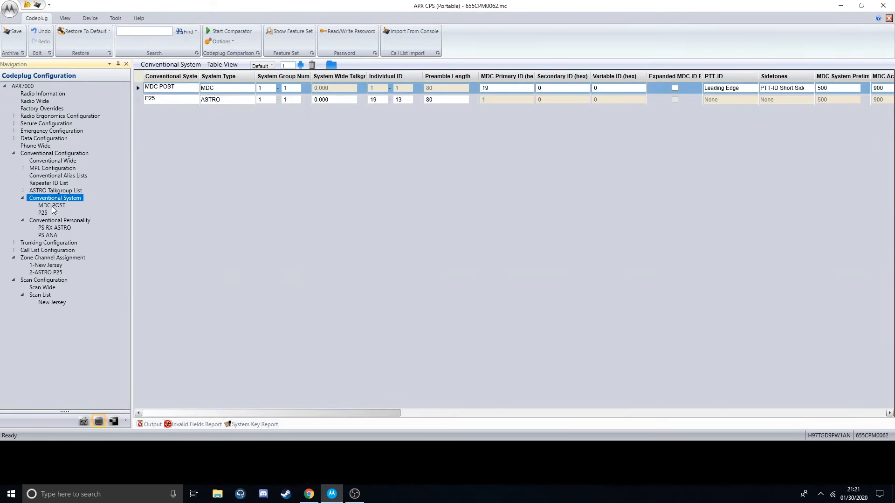
click(53, 208)
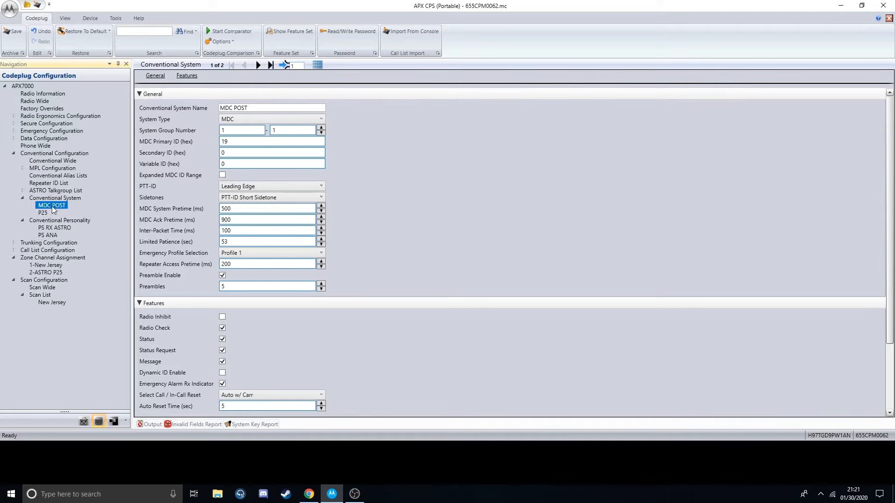
click(44, 215)
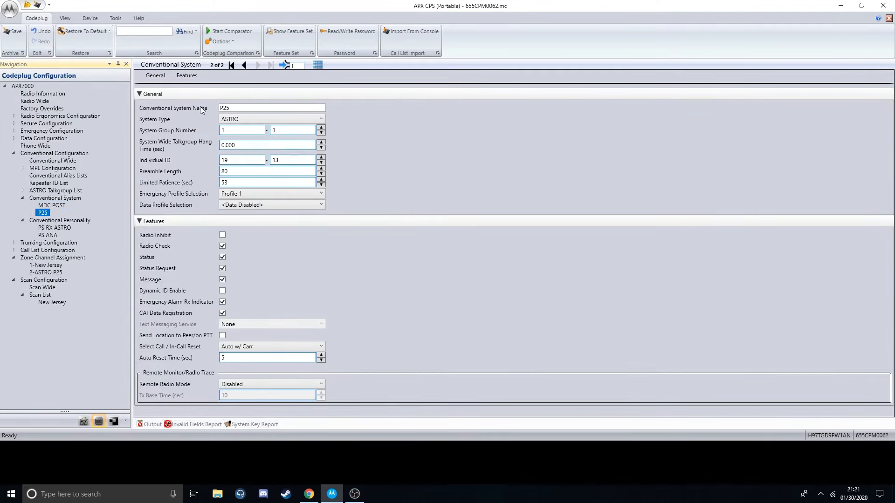
click(243, 107)
click(243, 107)
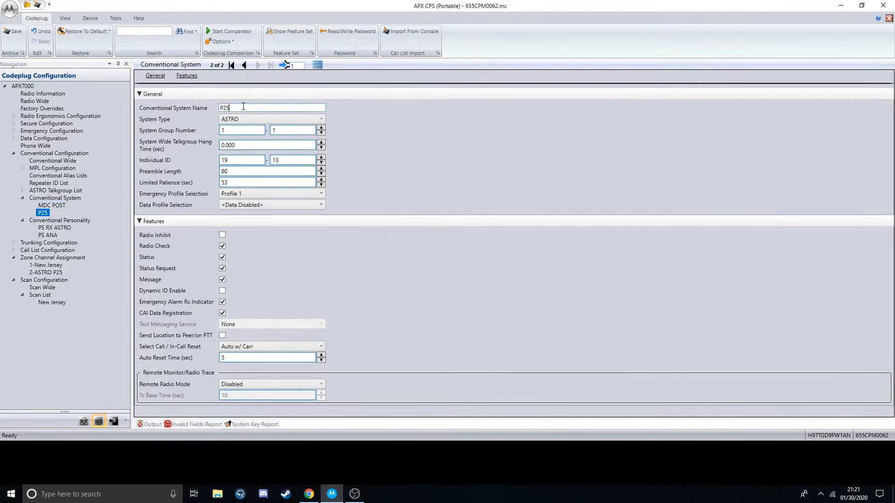
click(237, 121)
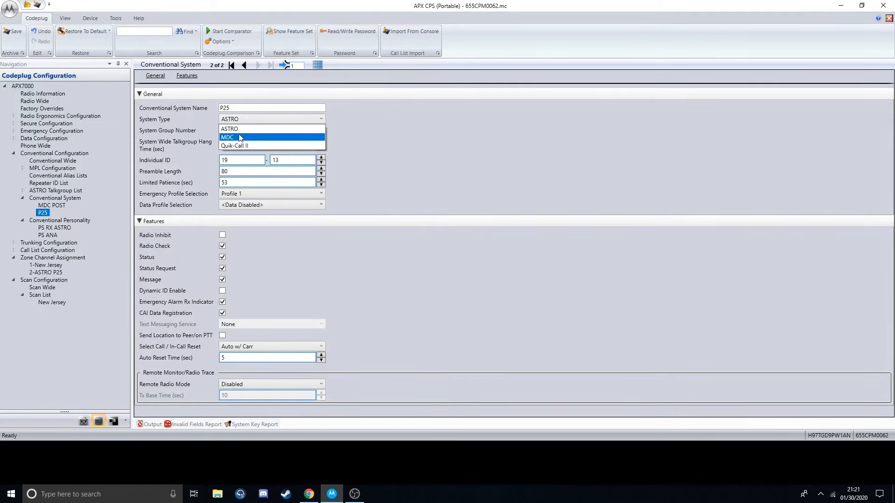
click(363, 135)
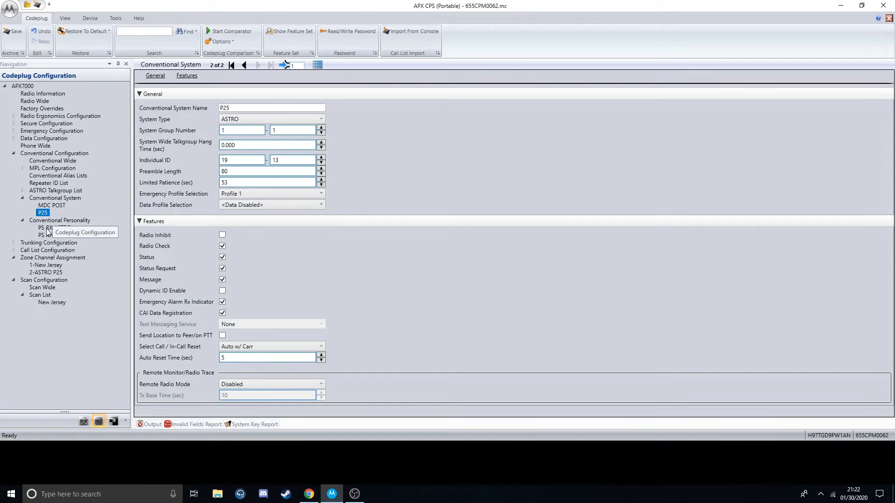
Step: Set the MDC POST conventional system's MDC Primary ID (hex) to 506E
click(42, 205)
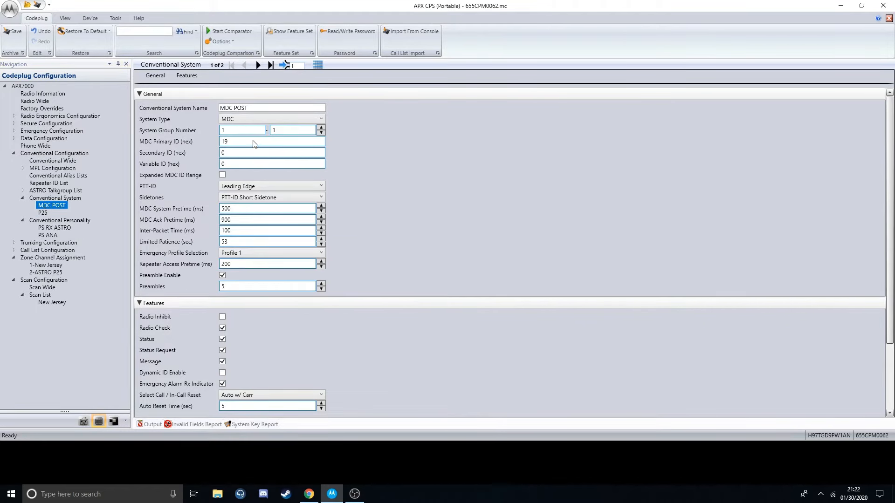
drag(254, 144, 172, 146)
text(506E)
Step: Set the two Individual ID fields of the P25 conventional system to 506 and 506E
click(43, 213)
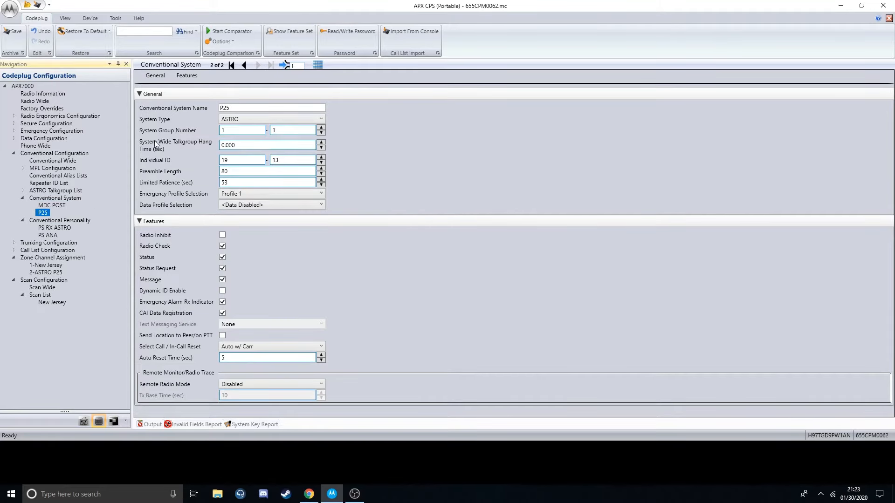
click(231, 160)
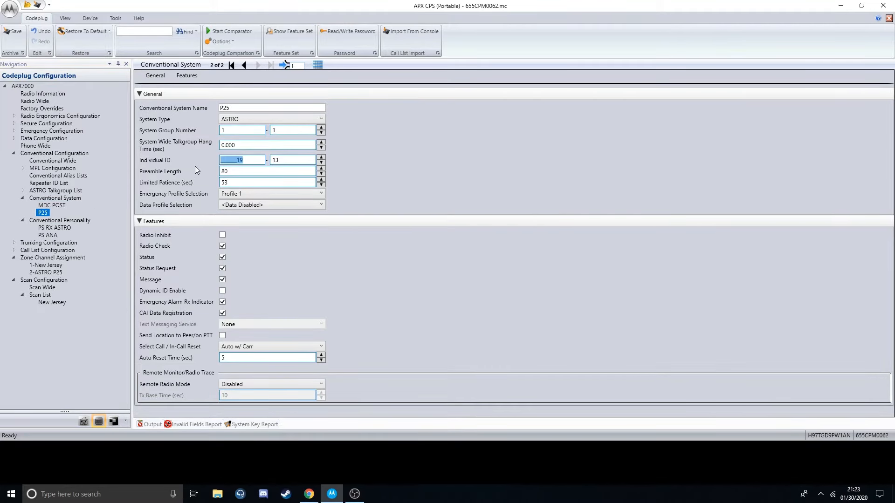
text(506)
key(Tab)
text(506)
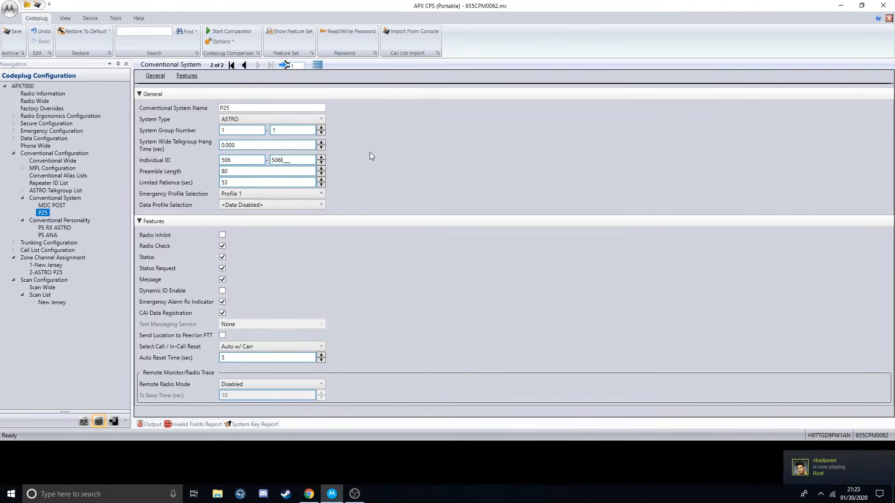
text(E)
drag(296, 159, 275, 161)
click(269, 172)
Step: Review the MDC POST system's primary ID, PTT-ID choices, pretime values, Features and Data Operated Squelch settings
click(52, 206)
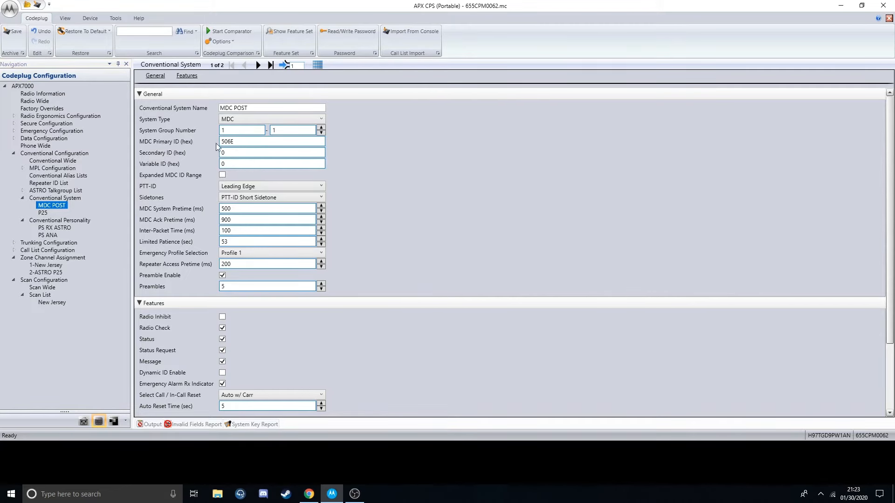
click(241, 146)
click(246, 187)
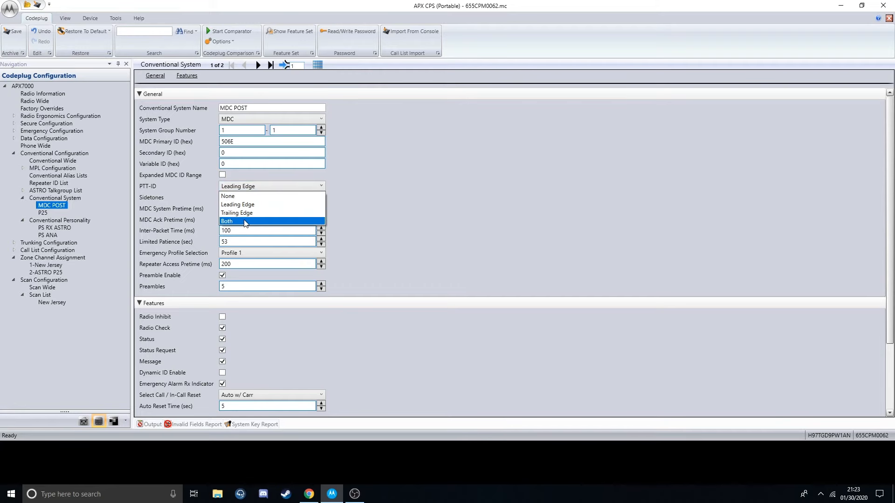
click(397, 202)
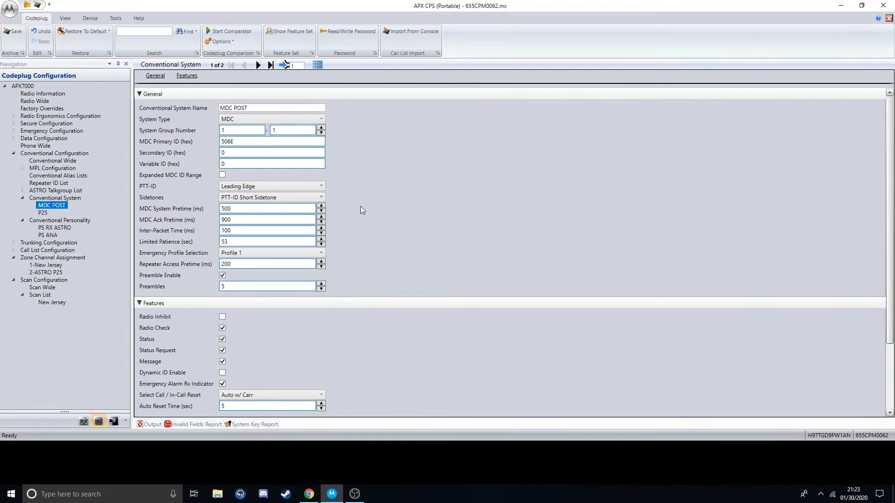
click(241, 208)
scroll(398, 269, down, 3)
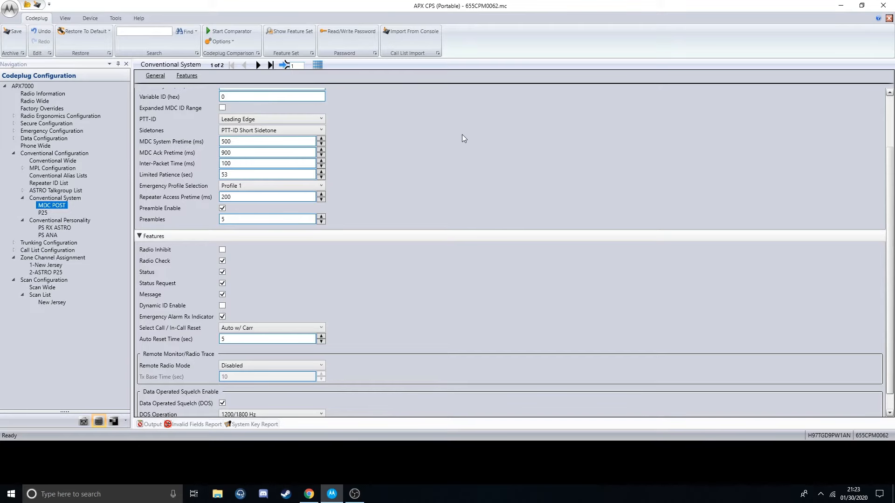
scroll(441, 177, down, 1)
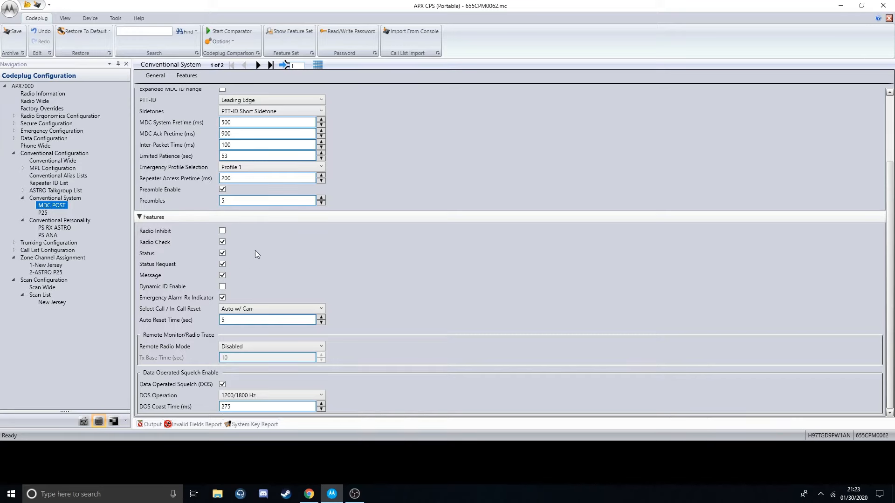
Step: Examine the Conventional Personality table and the Rx, Tx and Frequency Options of PS RX ASTRO and PS ANA
click(59, 221)
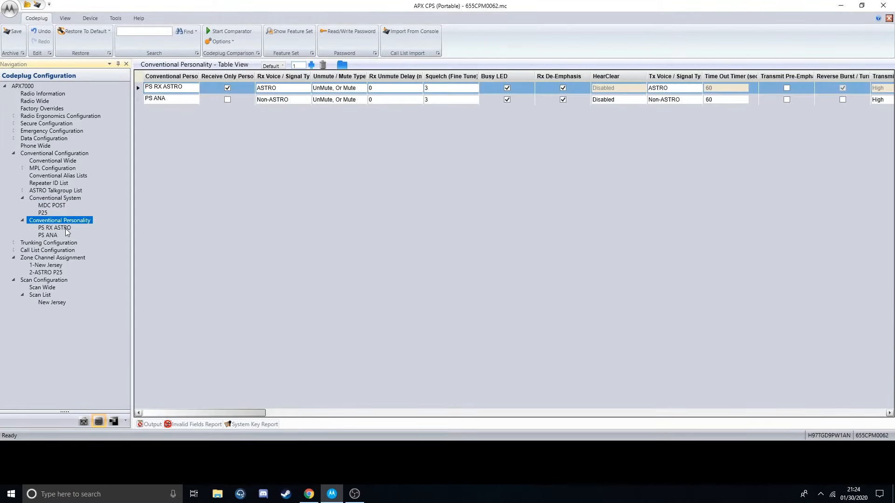
click(49, 229)
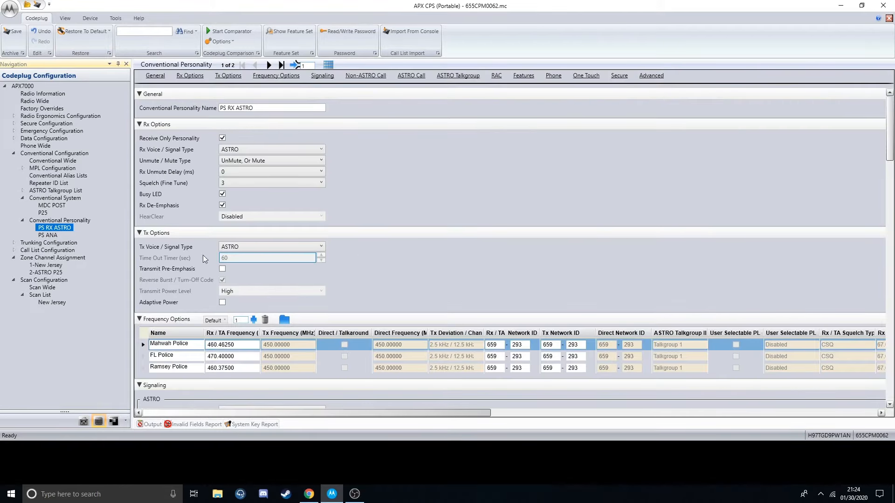
click(48, 235)
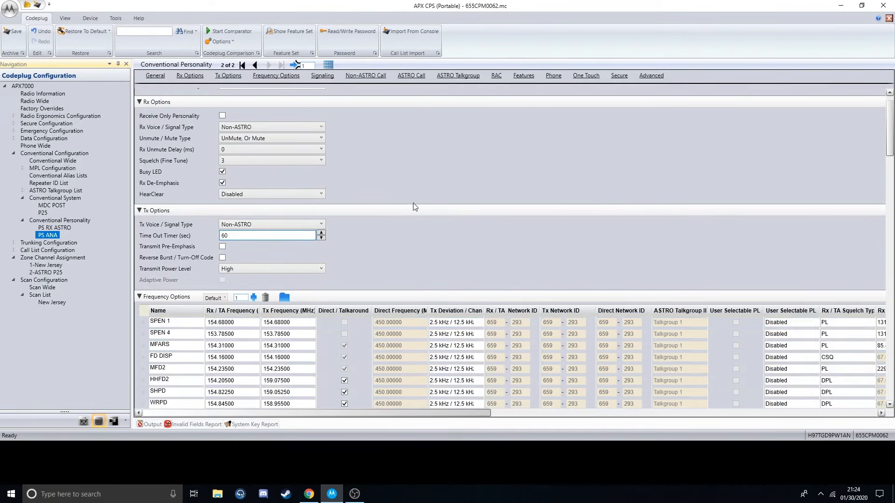
Step: Look through PS ANA's Frequency Options list, and turn its Receive Only Personality option on and off again
scroll(413, 203, down, 2)
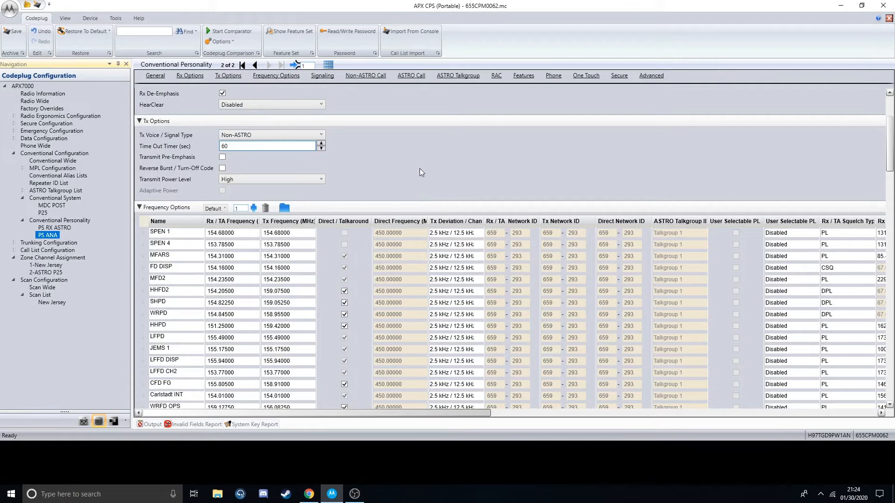
scroll(410, 156, down, 1)
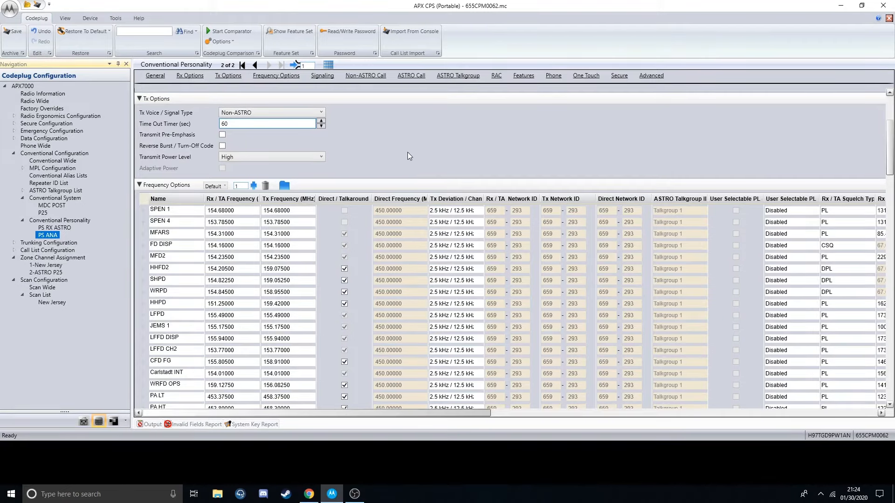
scroll(397, 153, down, 2)
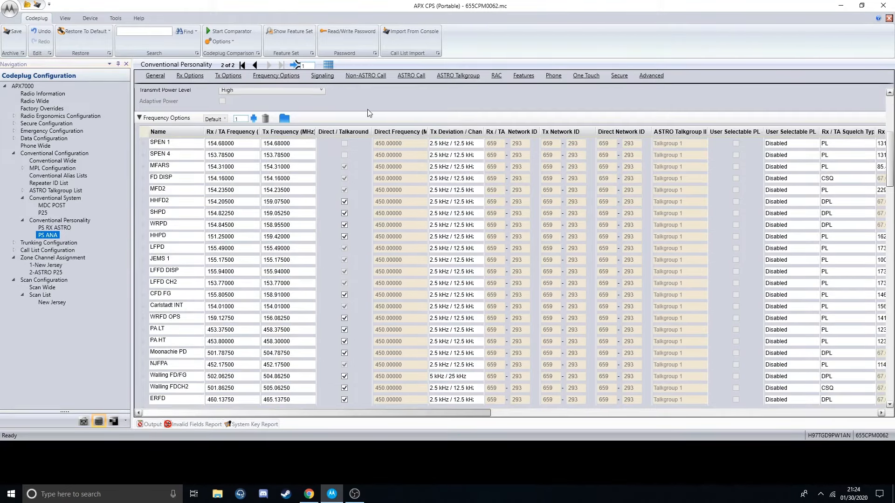
scroll(367, 144, up, 4)
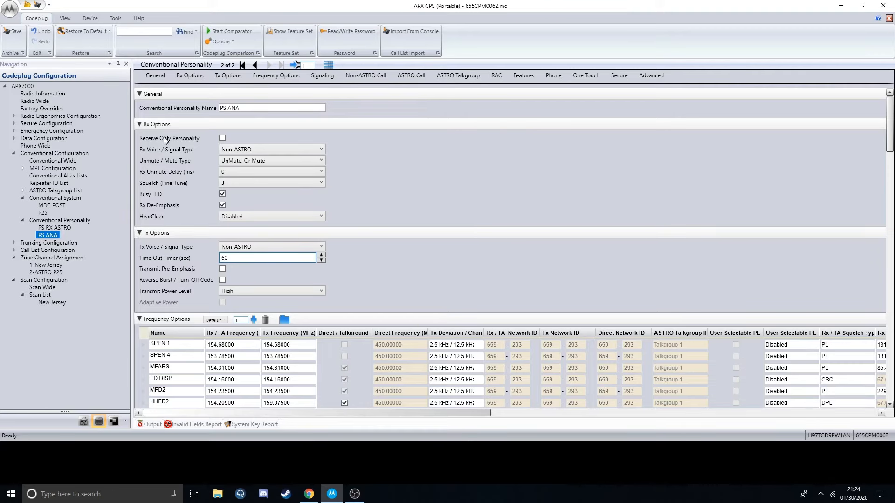
click(223, 140)
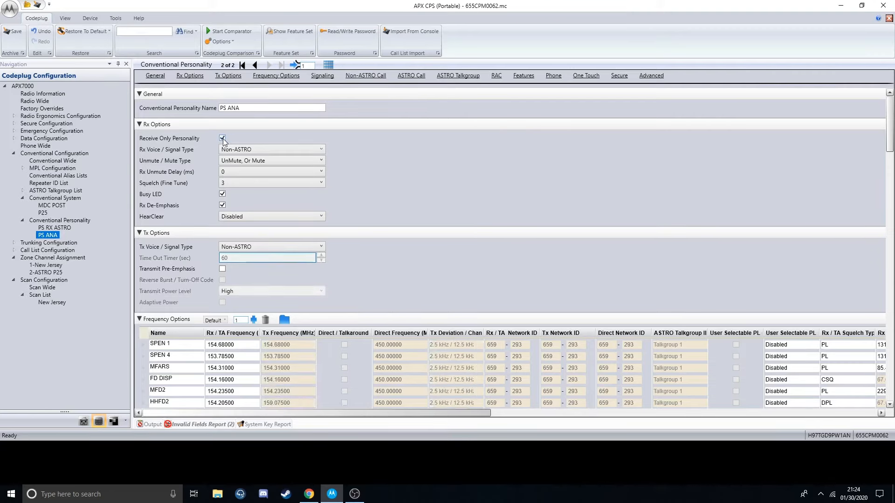
click(223, 139)
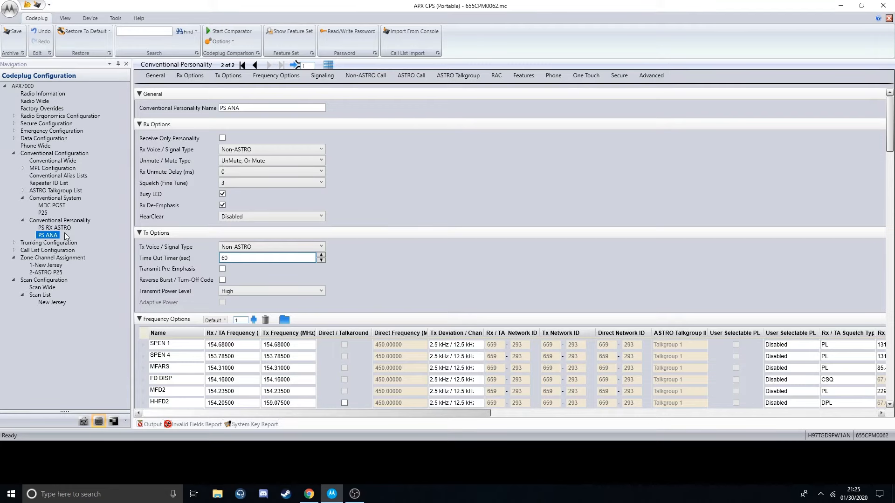
Step: Set the PS RX ASTRO personality's Rx Voice / Signal Type to Mixed Mode and inspect the PL and squelch columns in Frequency Options
click(50, 227)
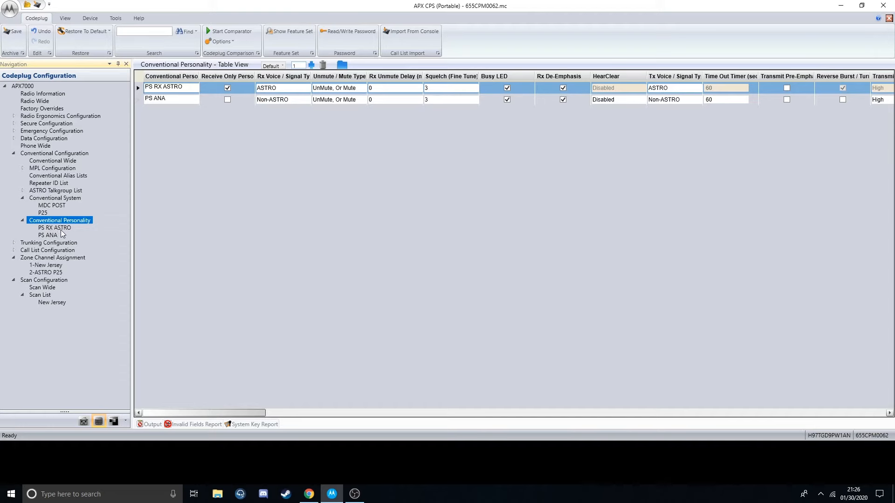
click(61, 229)
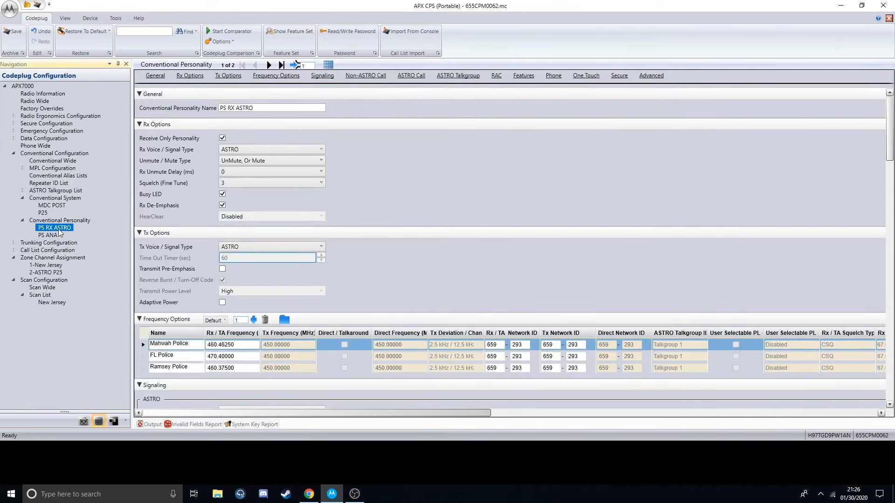
click(261, 149)
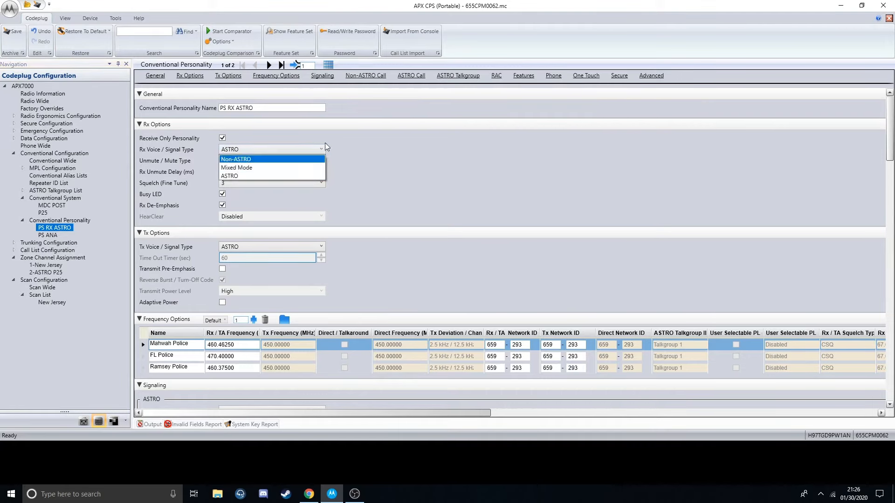
click(328, 127)
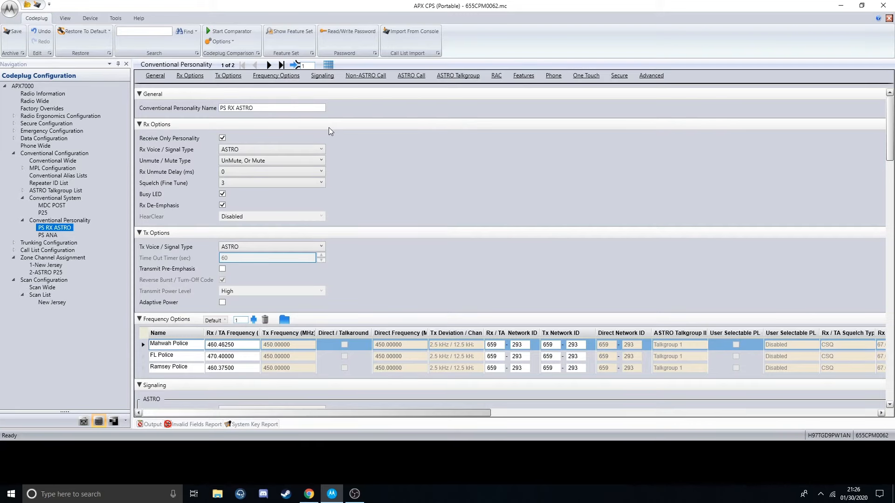
click(299, 149)
click(275, 172)
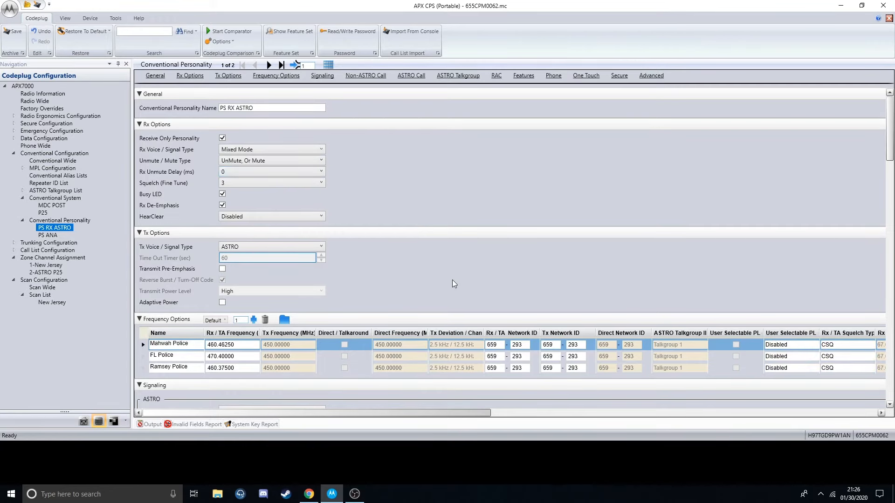
scroll(385, 351, right, 3)
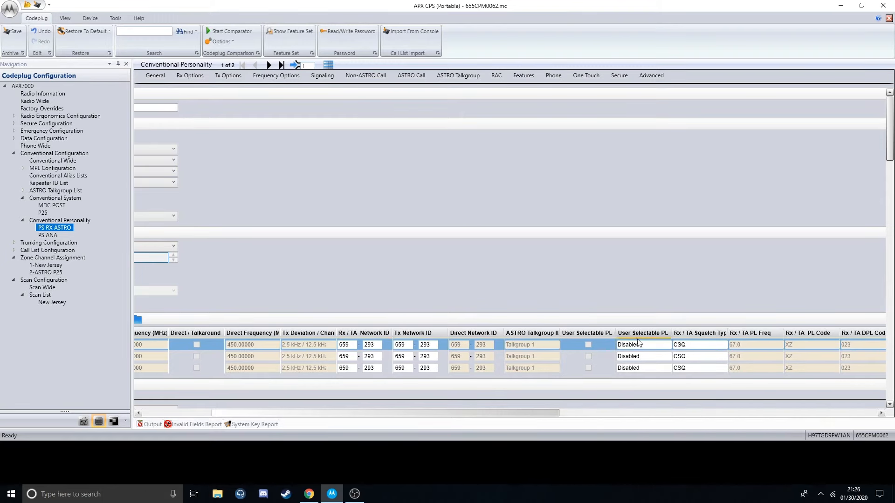
drag(489, 415, 450, 417)
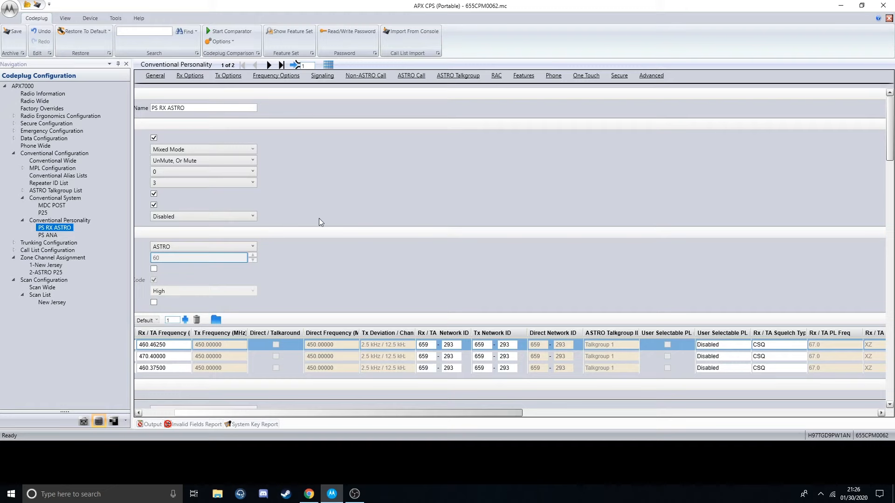
Step: Return PS RX ASTRO's Rx Voice / Signal Type to ASTRO and recheck the PL and squelch columns
click(223, 149)
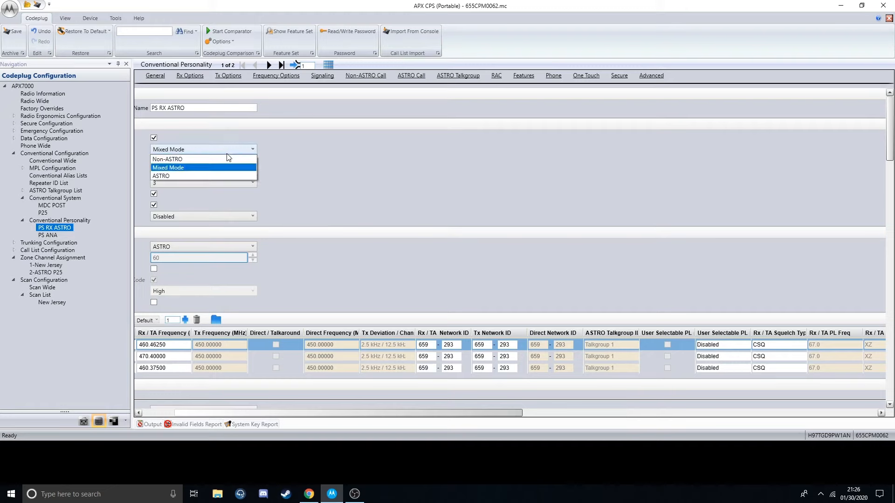
click(205, 176)
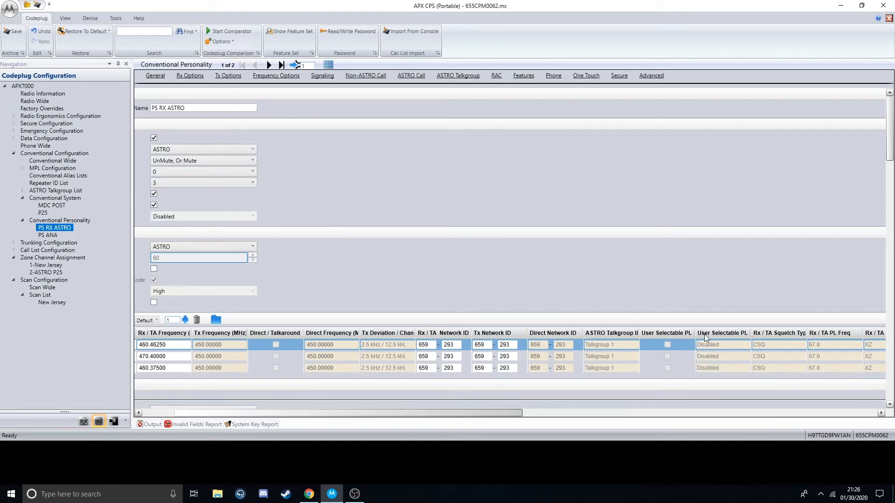
drag(432, 413, 400, 419)
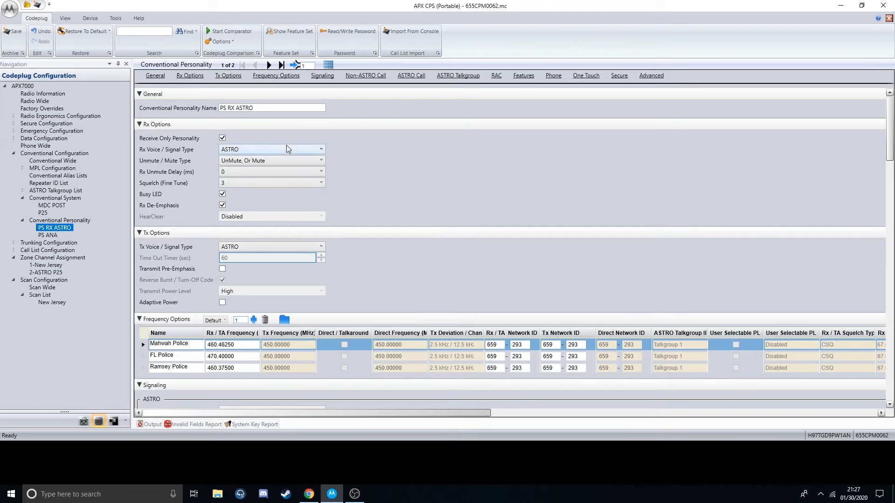
Step: Review PS RX ASTRO's Signaling section, including the available ASTRO System choices and the Emergency Revert settings
scroll(452, 166, down, 3)
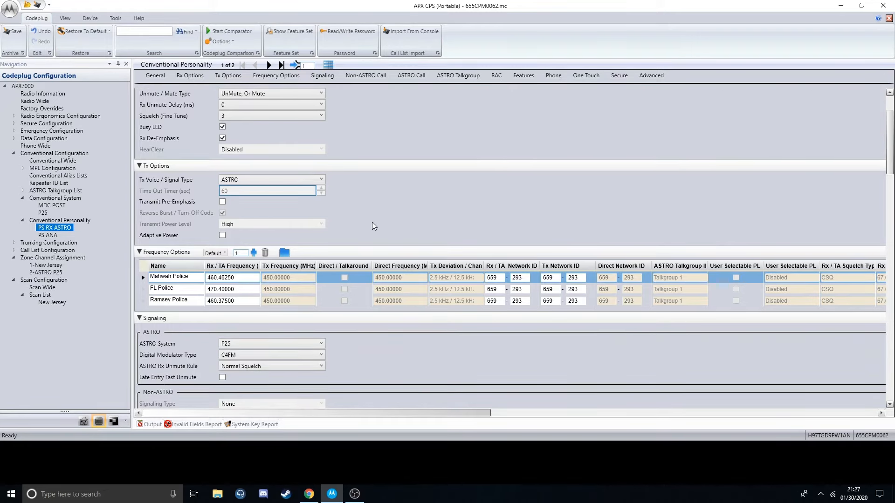
scroll(385, 207, down, 2)
scroll(391, 300, down, 1)
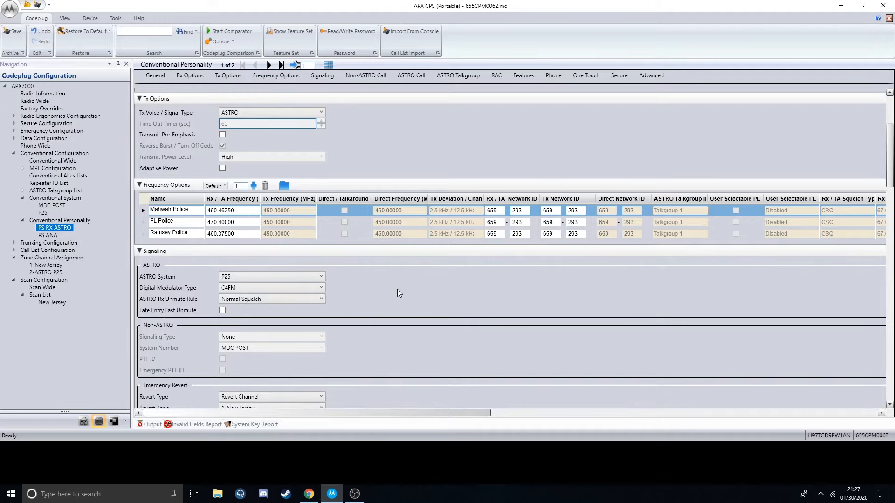
click(237, 278)
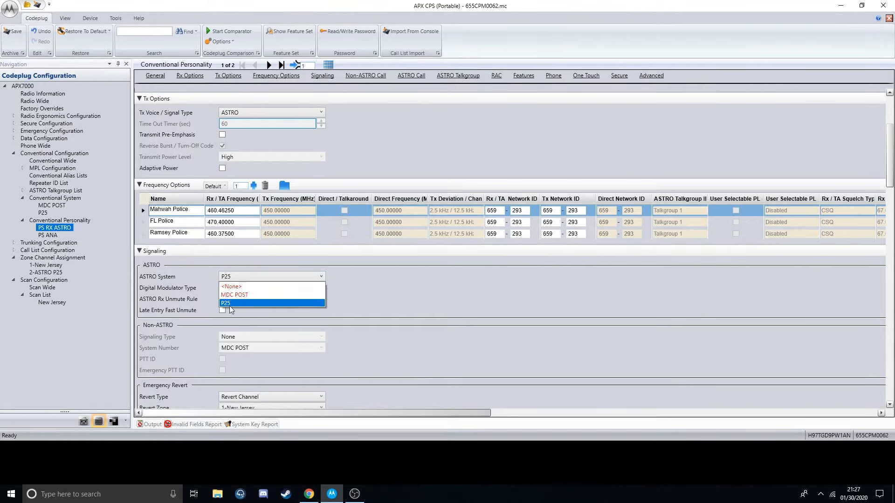
click(337, 303)
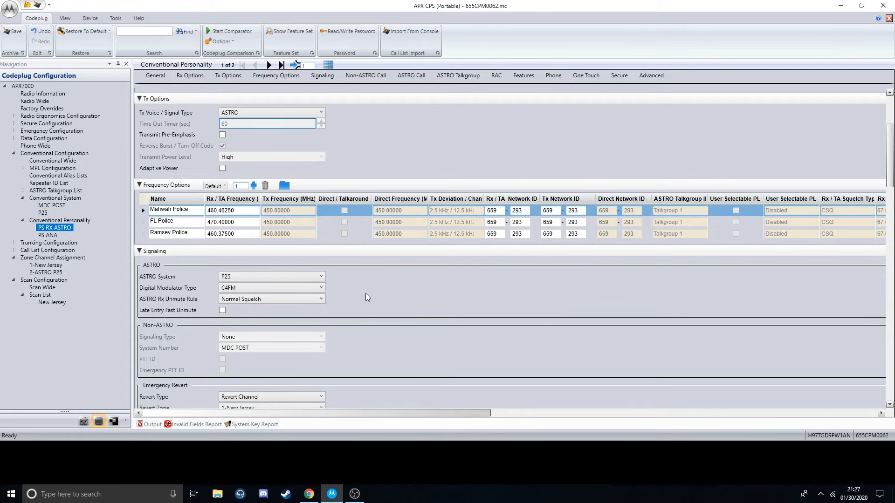
scroll(372, 313, down, 2)
scroll(371, 313, down, 3)
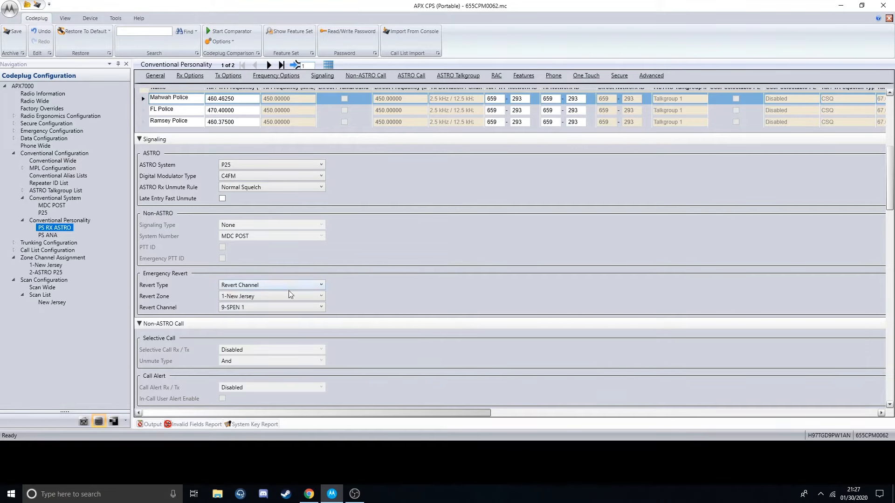
Step: Review PS RX ASTRO's call, scan, One Touch and Secure settings, keeping ASTRO as the Secure Voice / Signal Type
scroll(345, 306, down, 5)
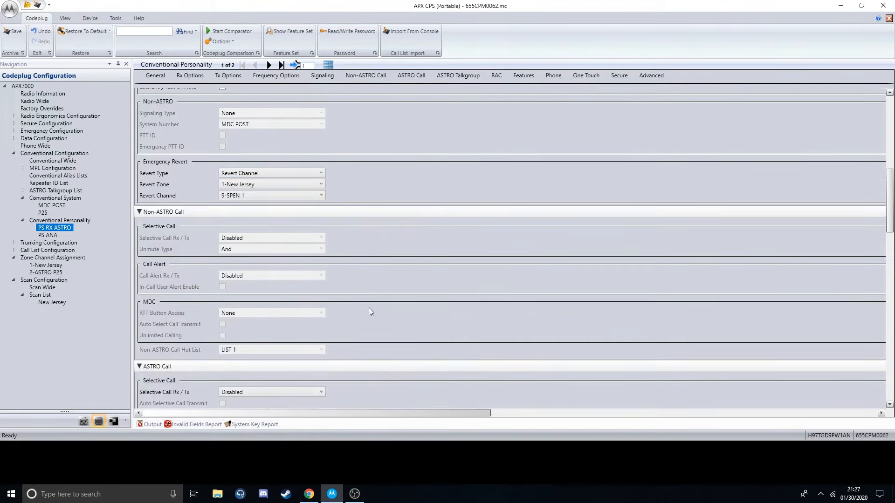
scroll(373, 303, down, 20)
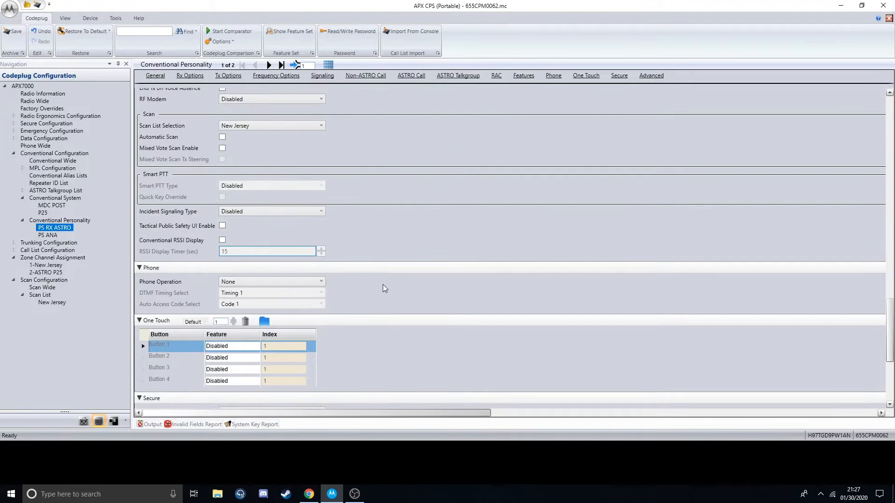
scroll(380, 282, up, 8)
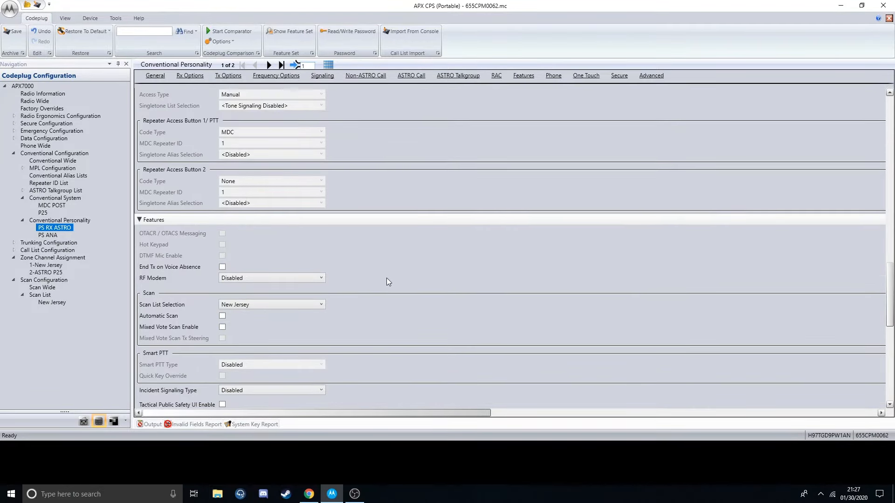
scroll(387, 281, down, 17)
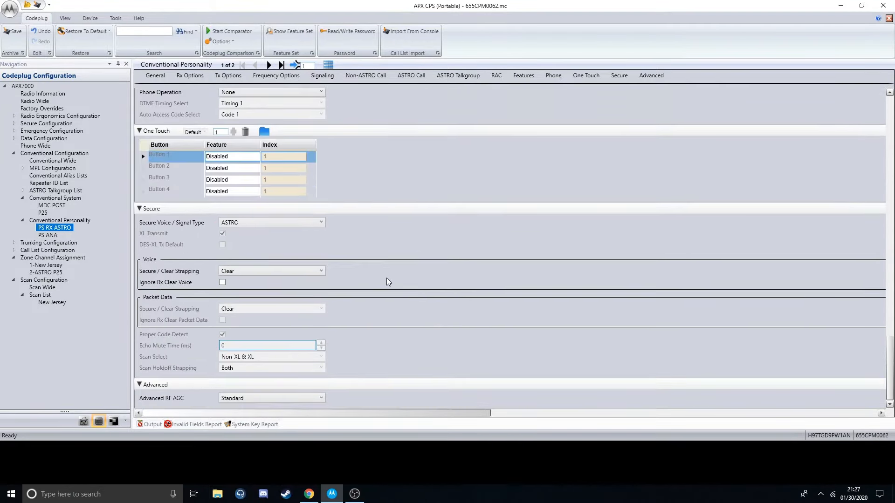
click(252, 223)
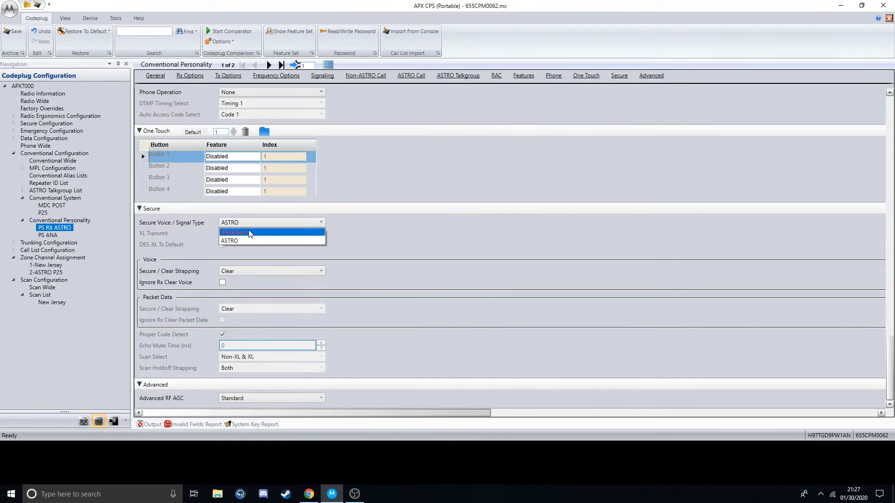
click(235, 241)
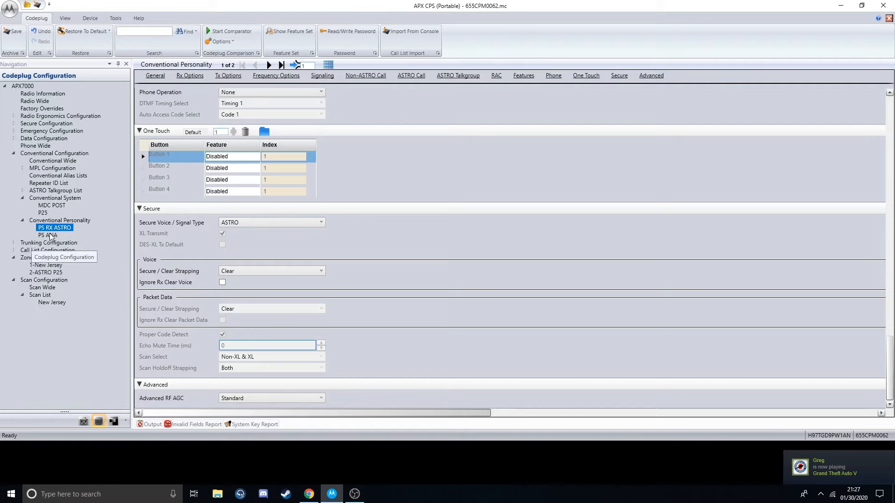
Step: Examine PS ANA's Frequency Options, Non-ASTRO signaling, Emergency Revert, Secure and Advanced settings
click(50, 235)
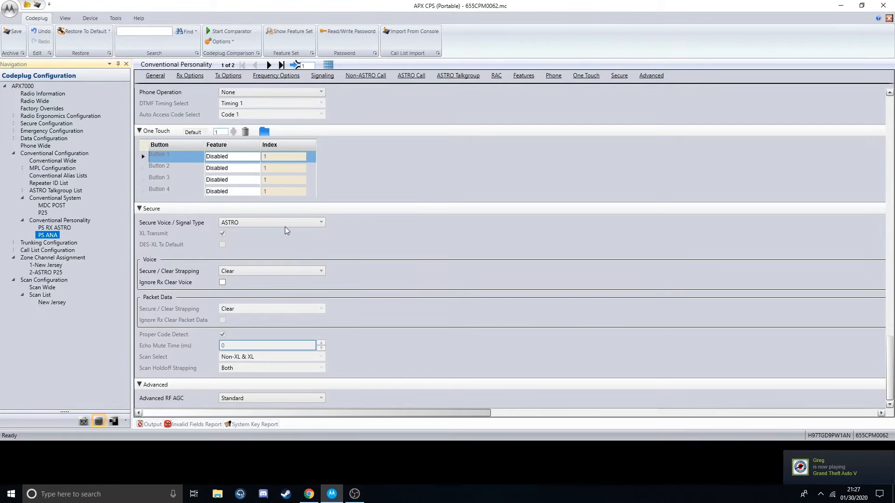
scroll(368, 206, down, 6)
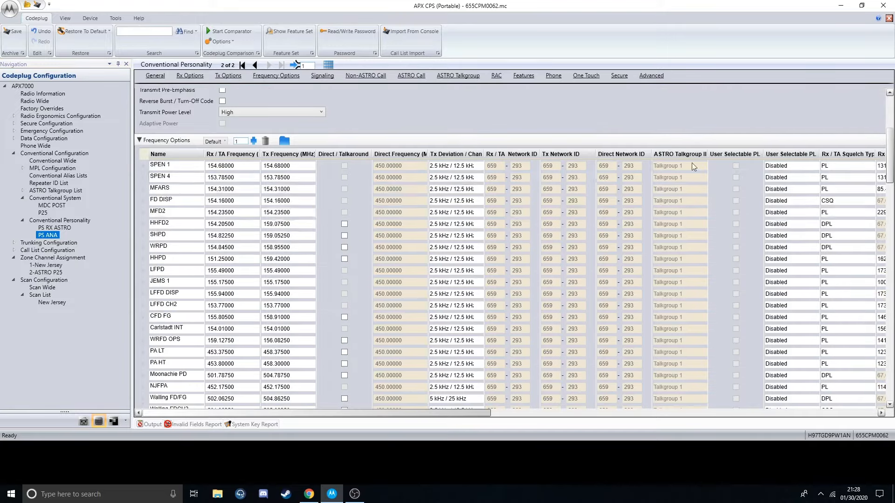
scroll(876, 206, down, 5)
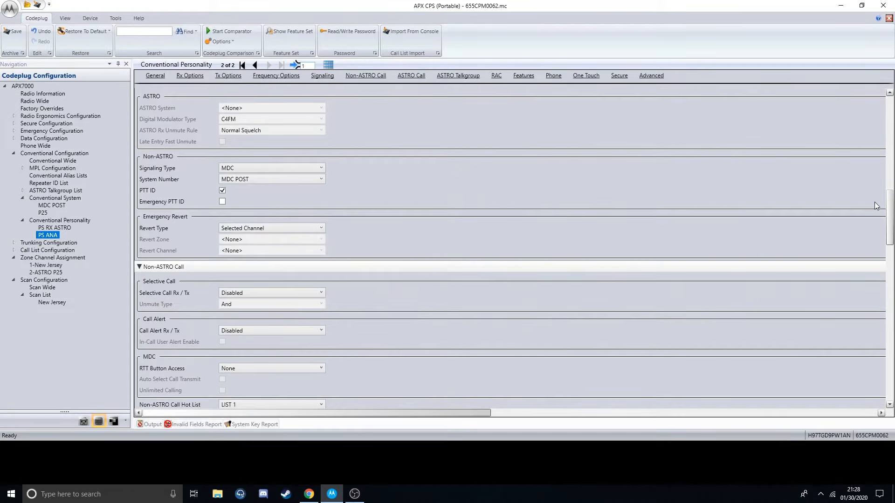
scroll(876, 206, down, 1)
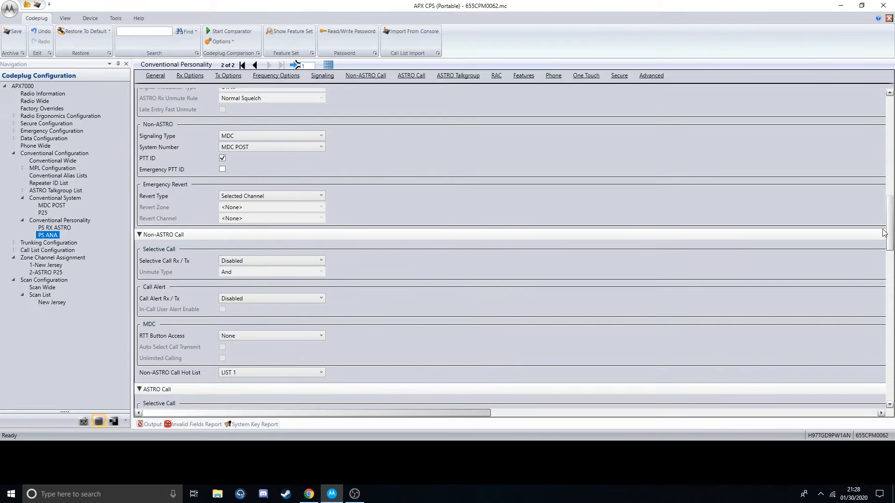
drag(886, 225, 876, 373)
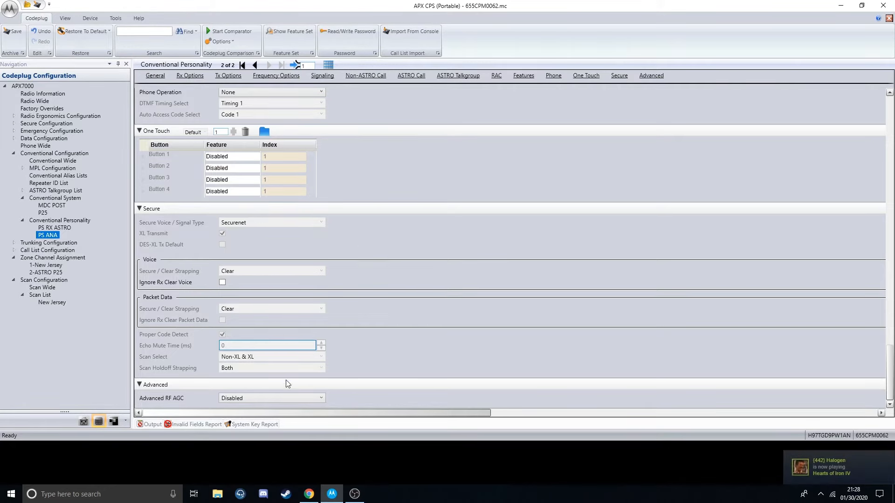
Step: Set the Secure Voice / Signal Type of the PS RX ASTRO personality to Securenet
click(49, 227)
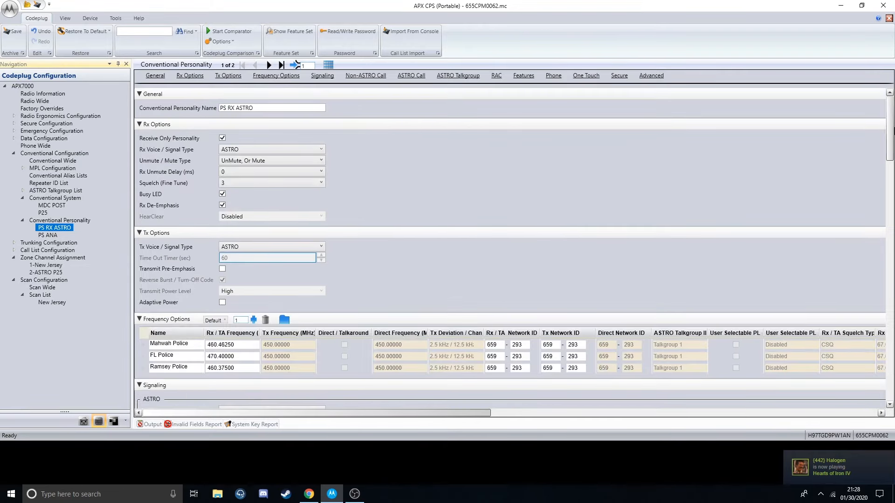
scroll(888, 150, down, 15)
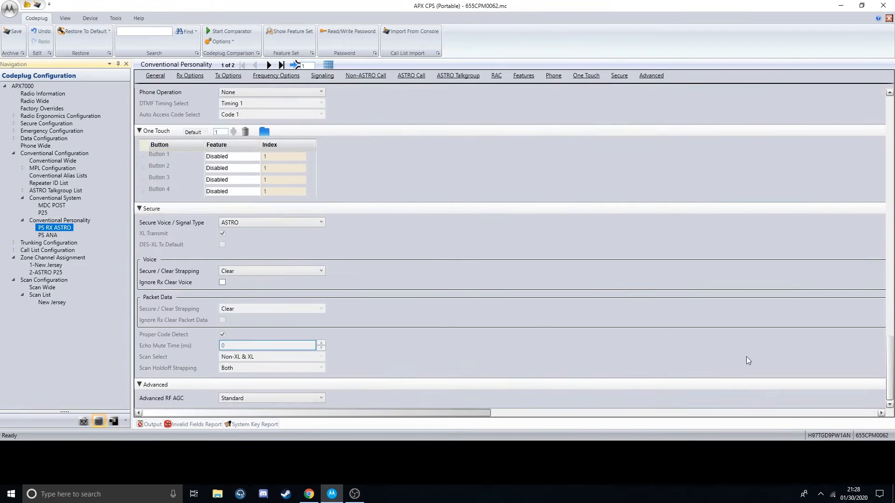
click(270, 223)
click(299, 232)
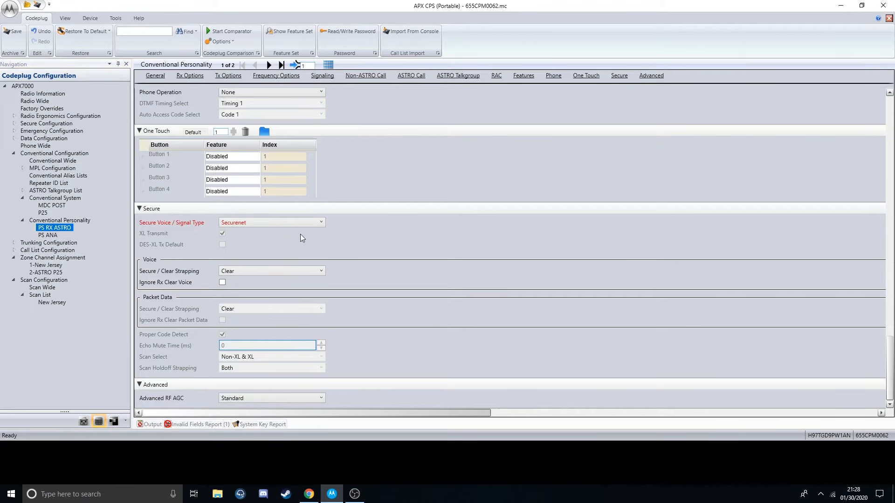
Step: Locate PS RX ASTRO's invalid field from the Invalid Fields Report and set its Secure Voice / Signal Type to ASTRO
click(208, 426)
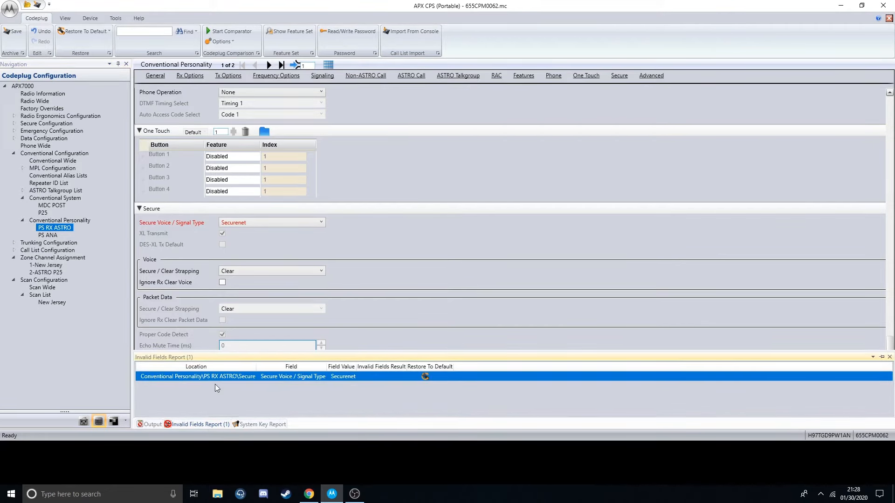
click(46, 265)
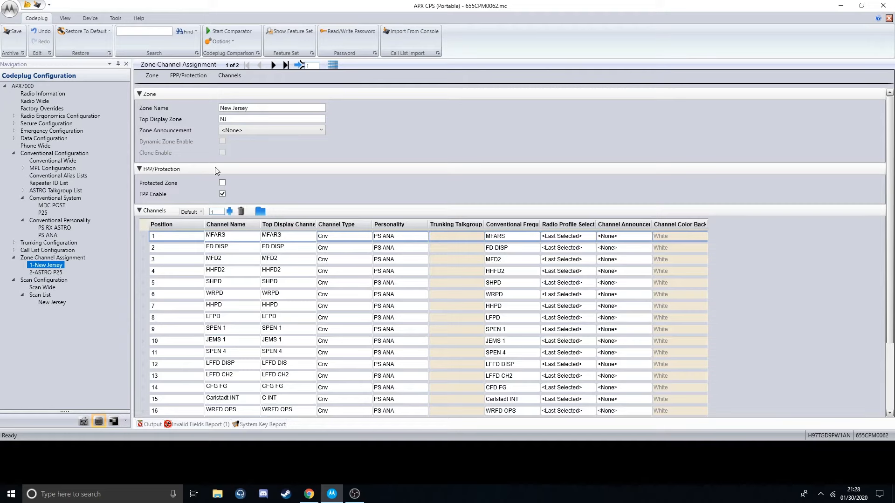
click(196, 424)
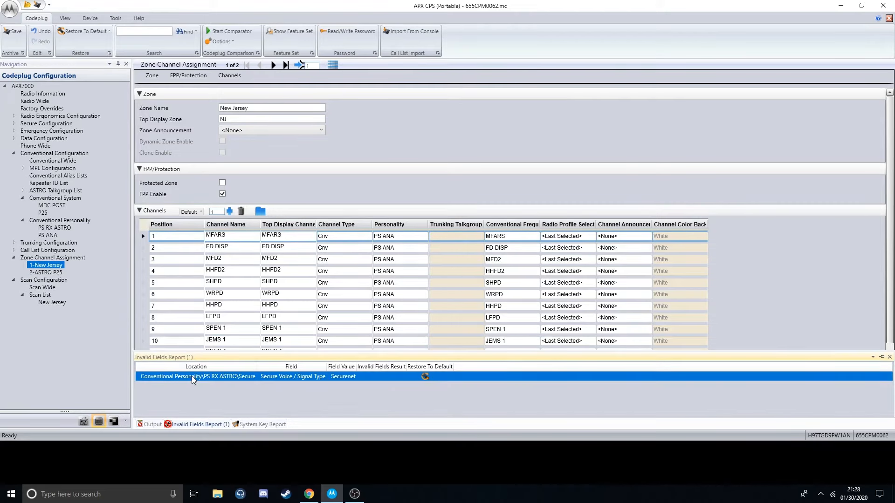
double_click(306, 376)
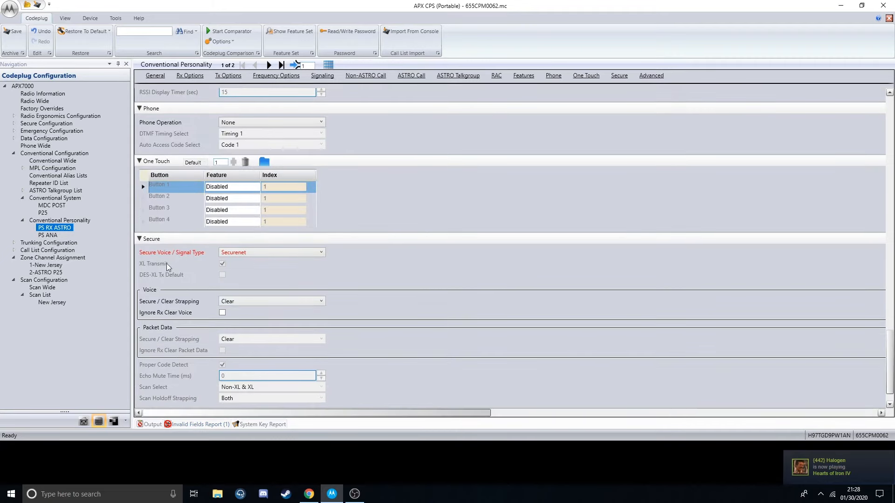
click(248, 253)
click(237, 271)
click(275, 254)
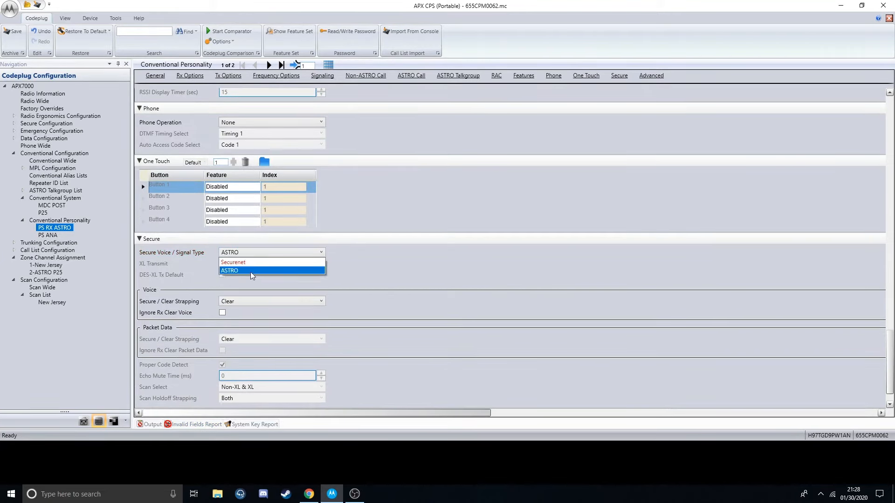
click(261, 271)
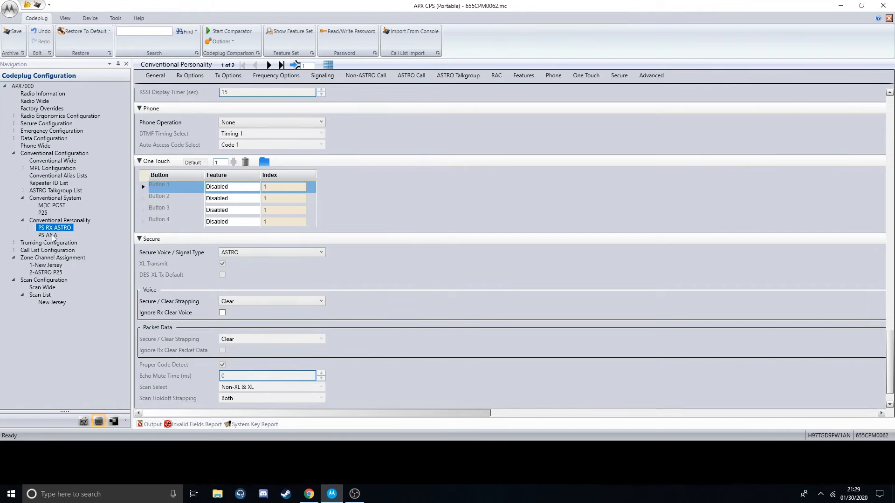
Step: Add a new conventional personality and name it HAM
click(64, 221)
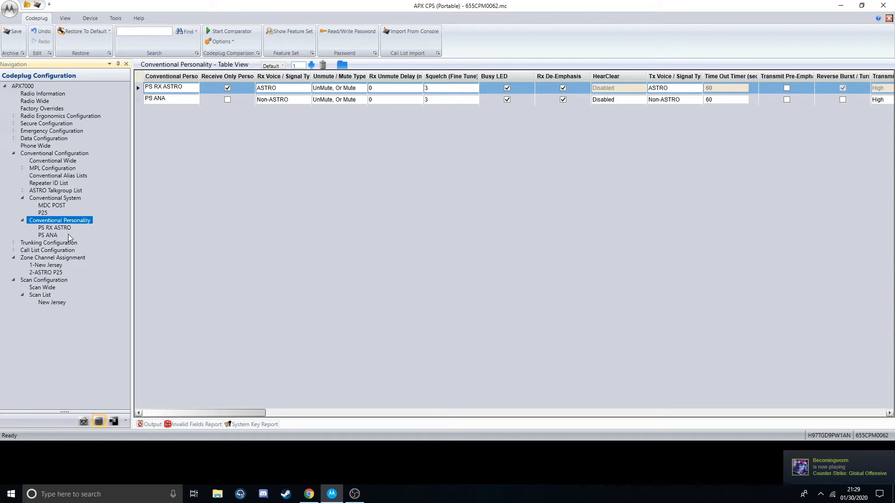
right_click(72, 220)
click(77, 226)
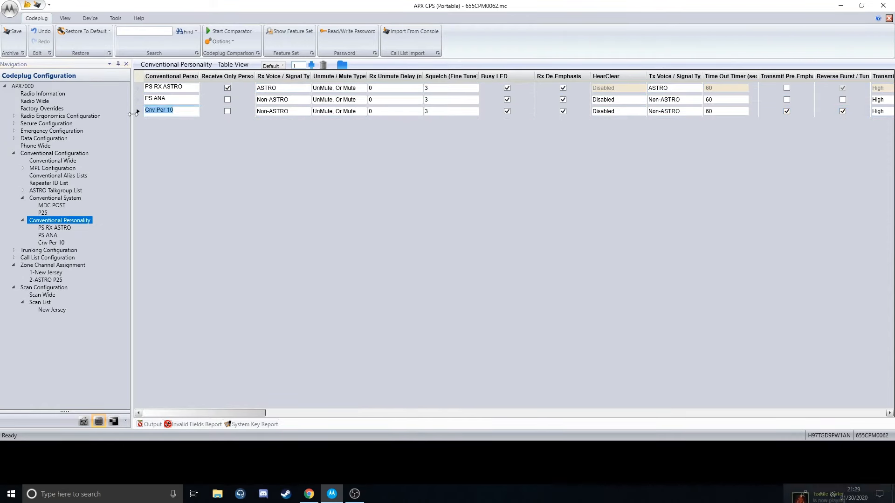
text(HAM)
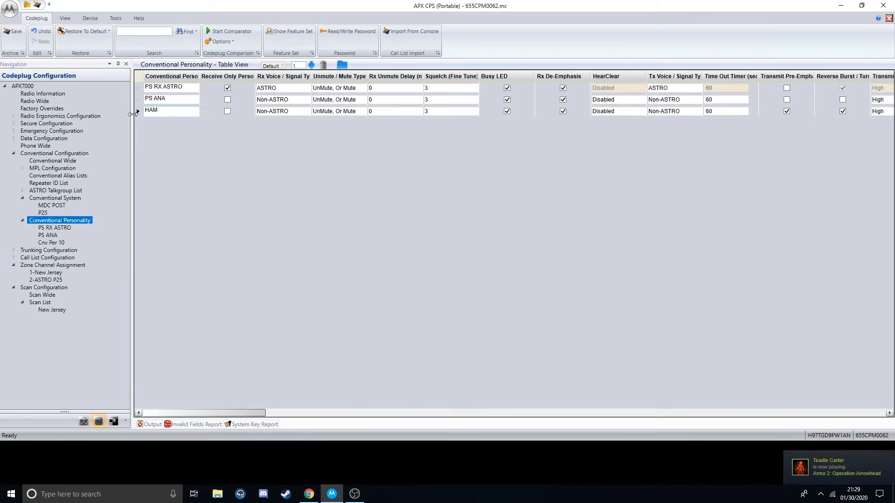
Step: Name the HAM personality's first frequency option AC2GE
click(52, 245)
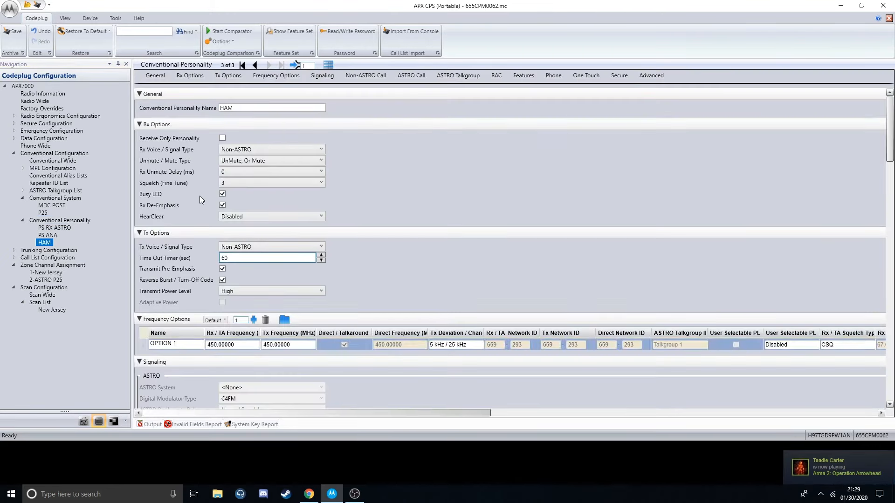
click(259, 161)
click(254, 160)
scroll(328, 213, down, 3)
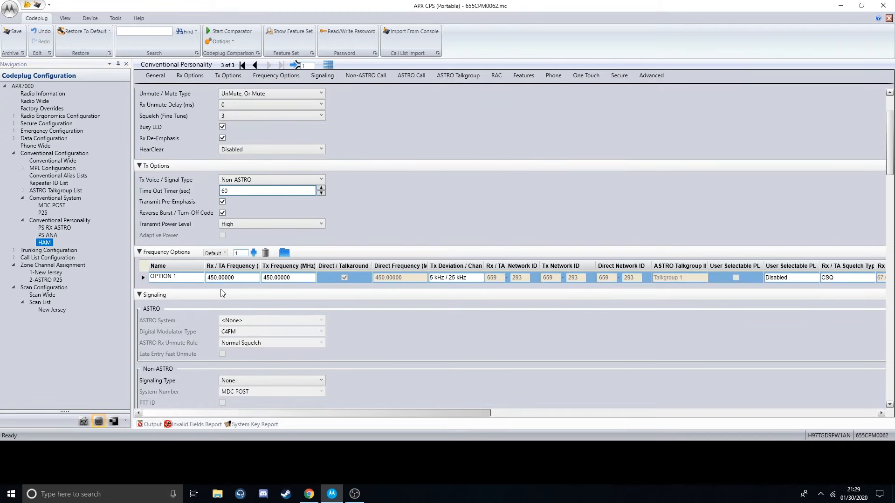
click(177, 277)
text(AC3)
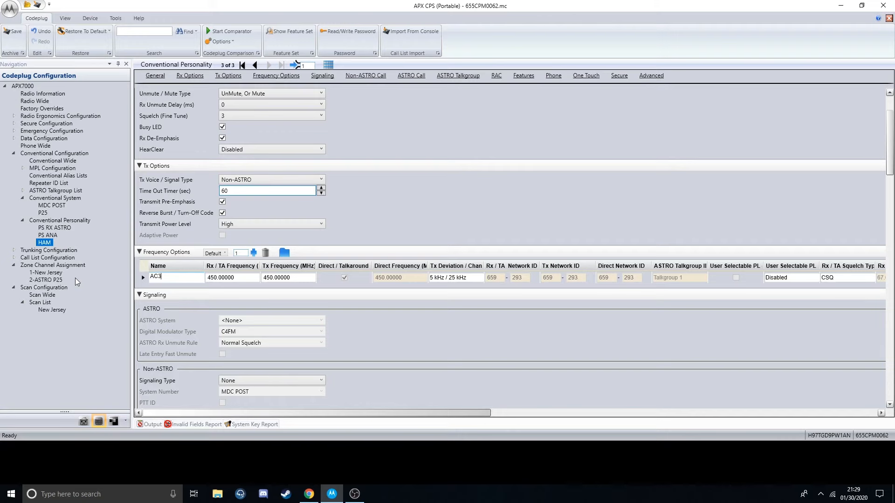
key(BackSpace)
text(2GE)
Step: Set AC2GE's receive frequency to 146.760 MHz and its transmit frequency to 146.160 MHz
click(241, 278)
text(146.760)
click(274, 280)
text(146.)
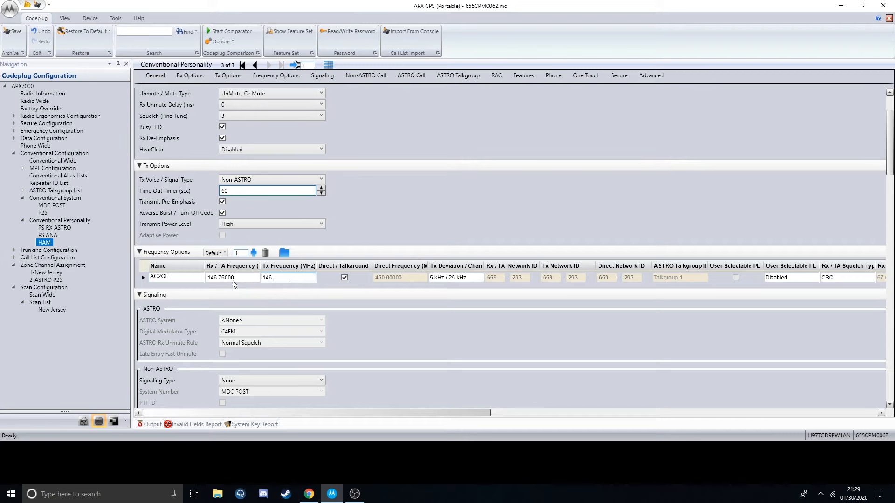
text(160)
click(351, 225)
Step: Check the Tx Deviation / Channel Spacing choices for AC2GE, keeping 5 kHz / 25 kHz
drag(456, 414, 485, 414)
click(414, 281)
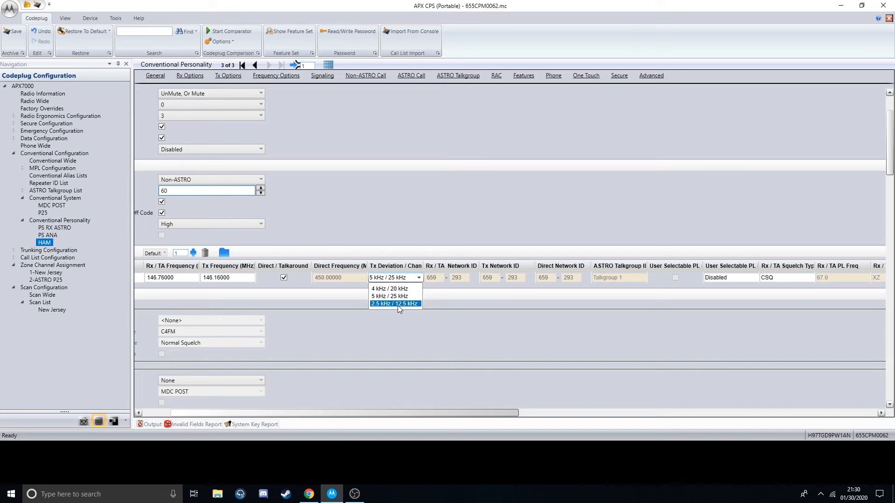
click(471, 301)
Step: Set AC2GE's Tx Squelch Type to PL with a Tx PL Freq of 151.4
drag(454, 413, 543, 414)
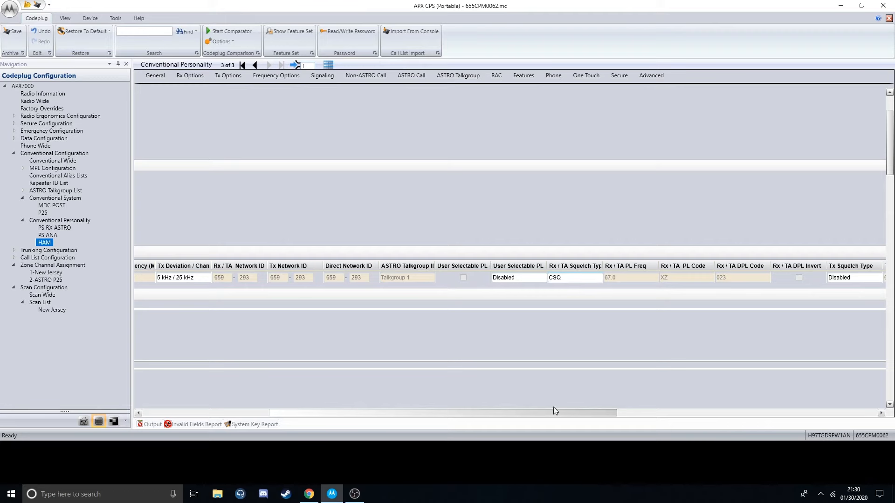
drag(554, 408, 718, 405)
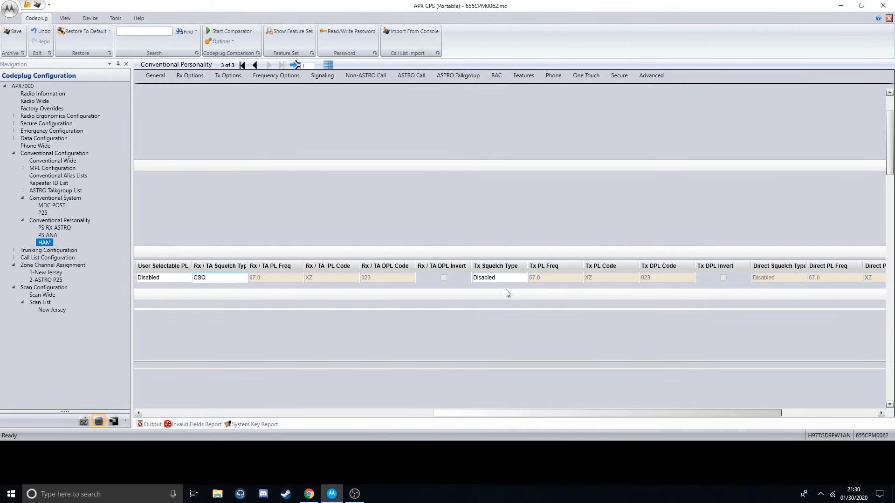
click(513, 277)
click(509, 295)
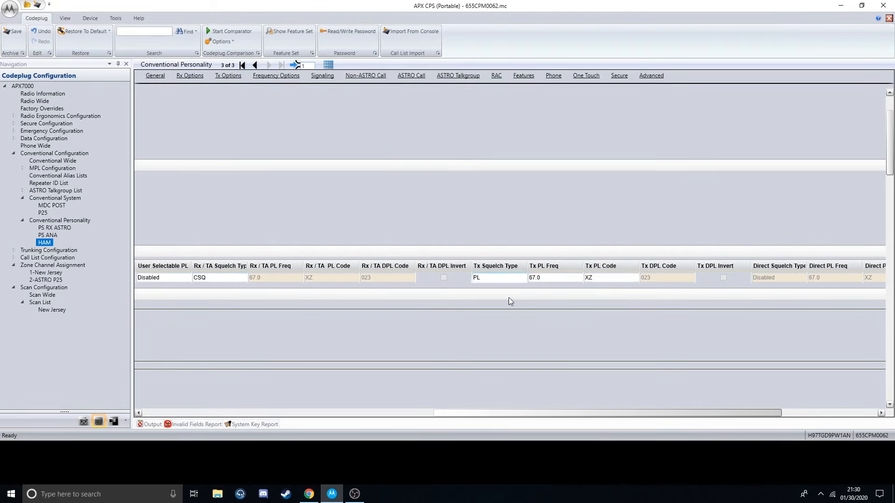
click(560, 279)
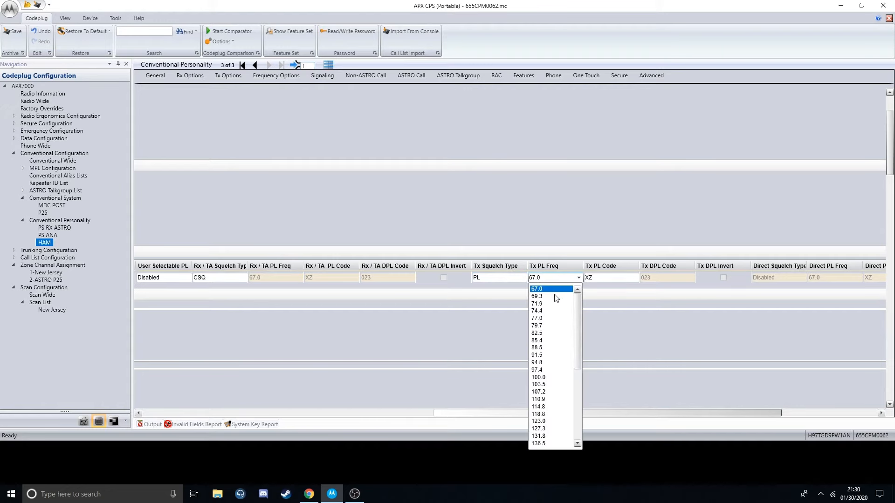
drag(578, 358, 575, 383)
click(548, 414)
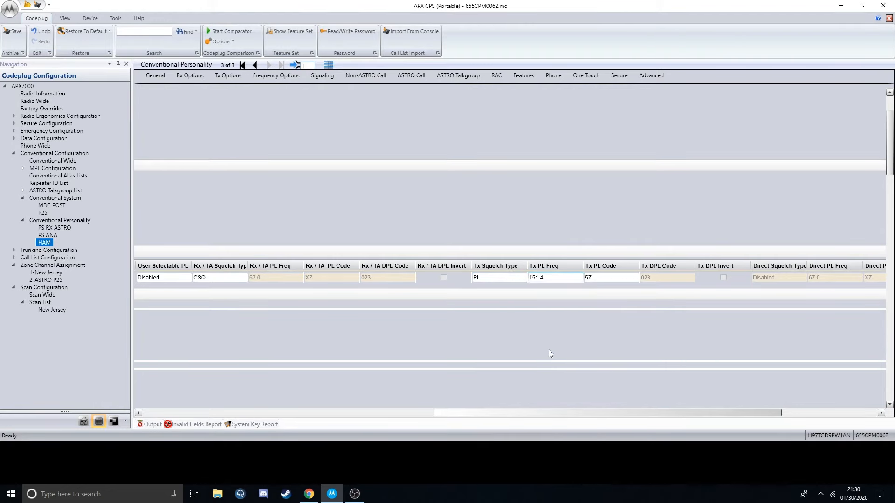
drag(567, 413, 241, 411)
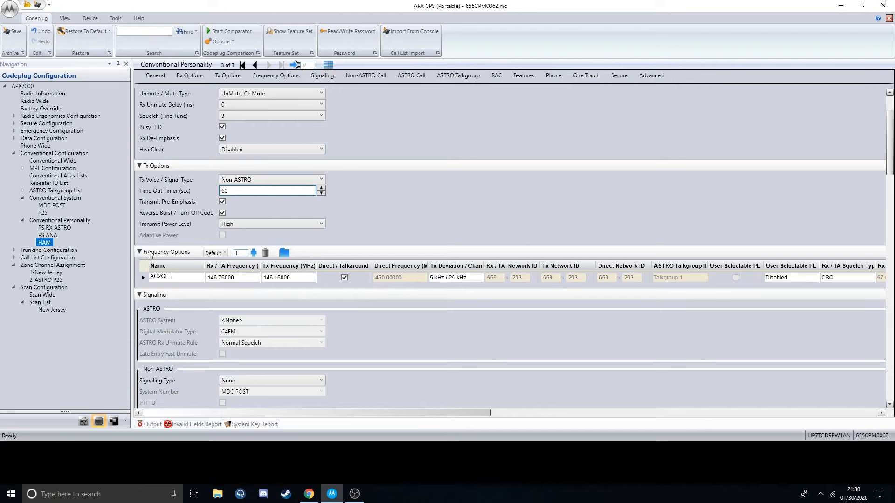
Step: Add another conventional personality and name it HAM ASTRO
key(Up)
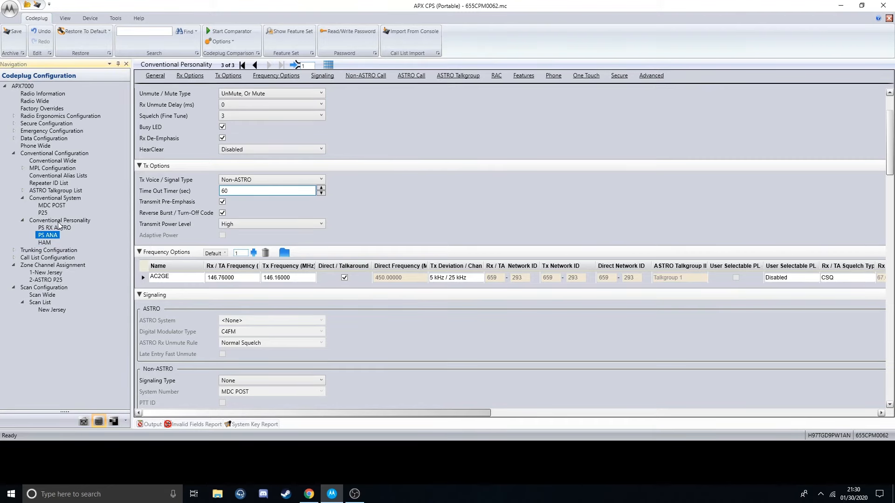
key(Down)
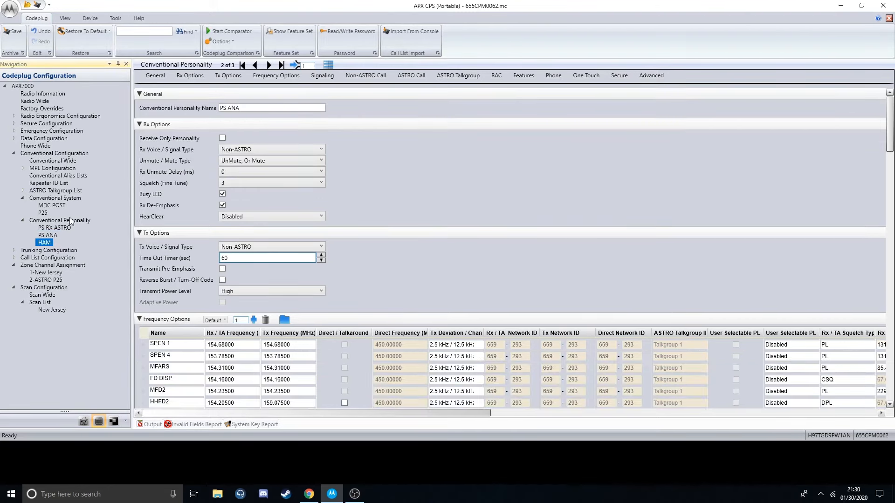
right_click(89, 218)
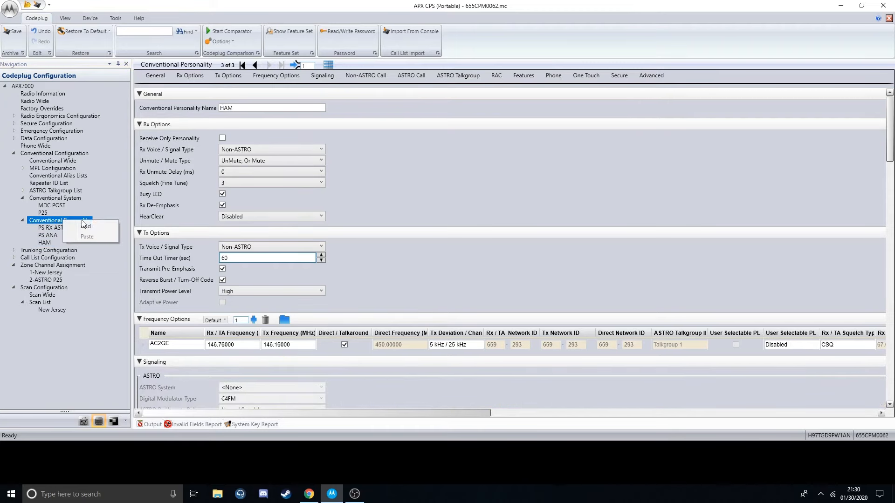
click(96, 222)
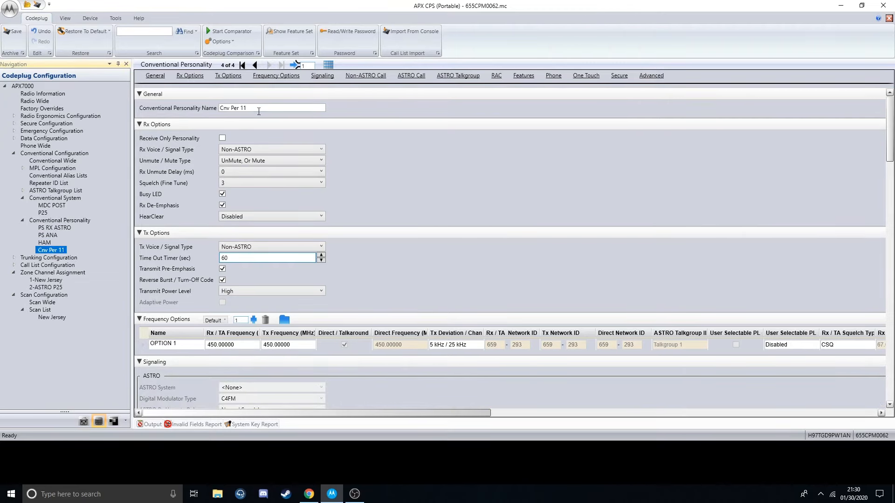
drag(259, 112, 183, 110)
key(BackSpace)
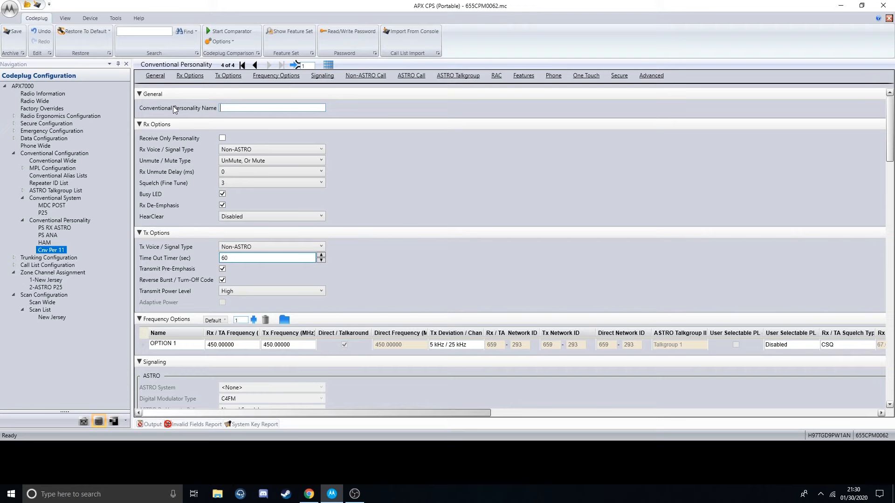
text(HAM ASTRO)
Step: Set HAM ASTRO's Rx Voice / Signal Type to ASTRO and its ASTRO System to P25
click(250, 149)
click(252, 162)
click(240, 388)
click(236, 414)
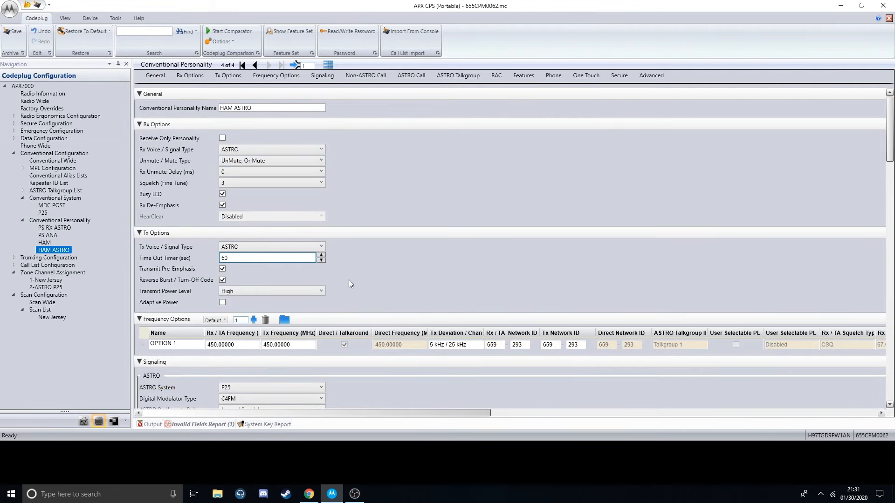
Step: Resolve HAM ASTRO's invalid field by setting its Secure Voice / Signal Type to ASTRO
click(214, 423)
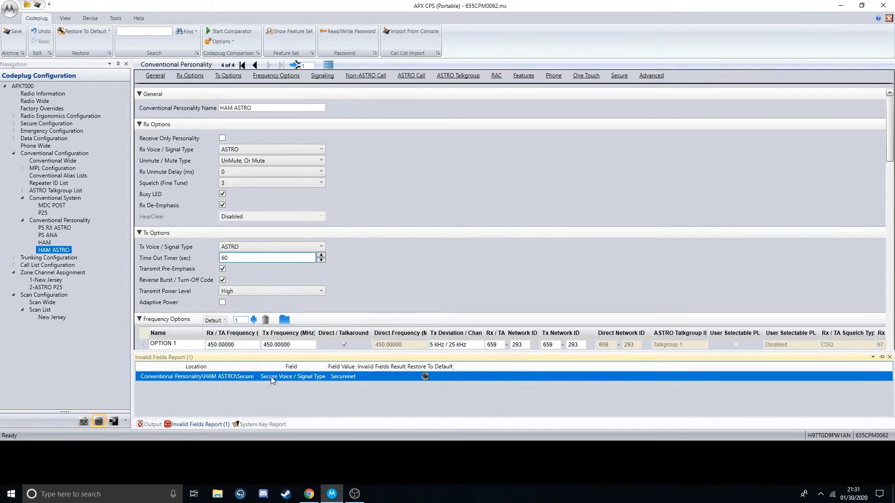
double_click(261, 409)
click(261, 252)
click(253, 266)
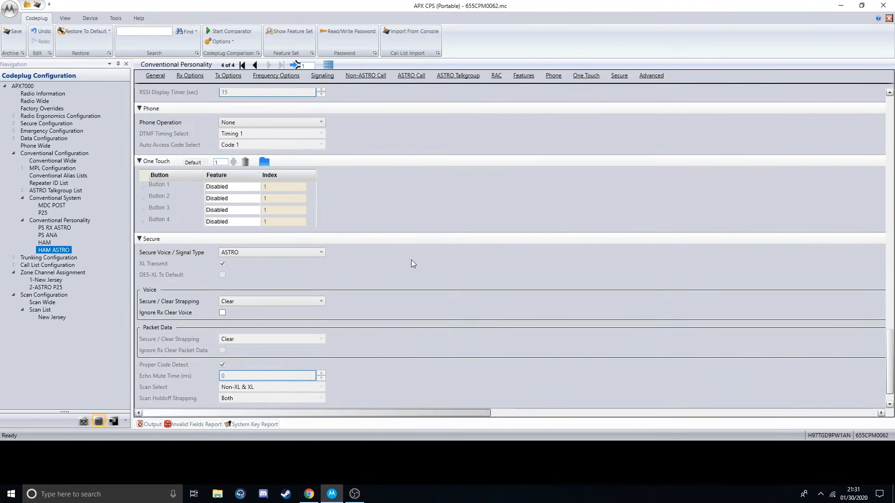
Step: Name HAM ASTRO's first frequency option VHF CALL P25
scroll(411, 259, up, 7)
scroll(411, 260, up, 20)
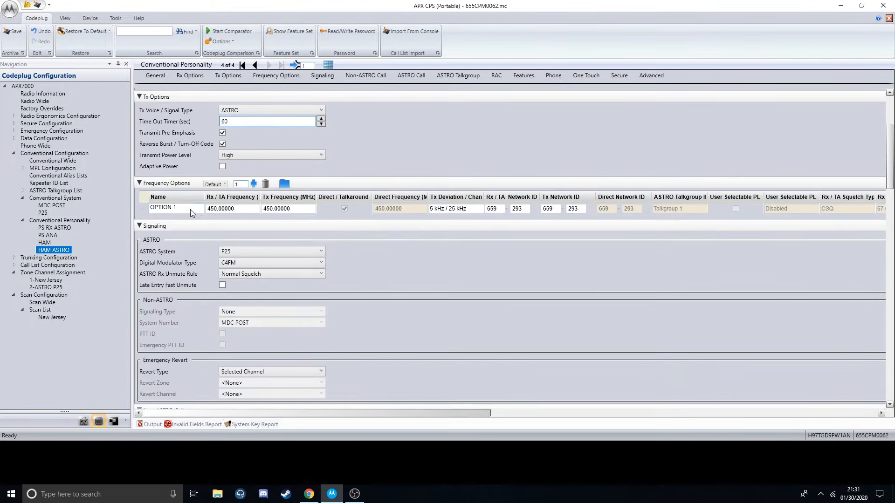
click(177, 208)
text(VHF)
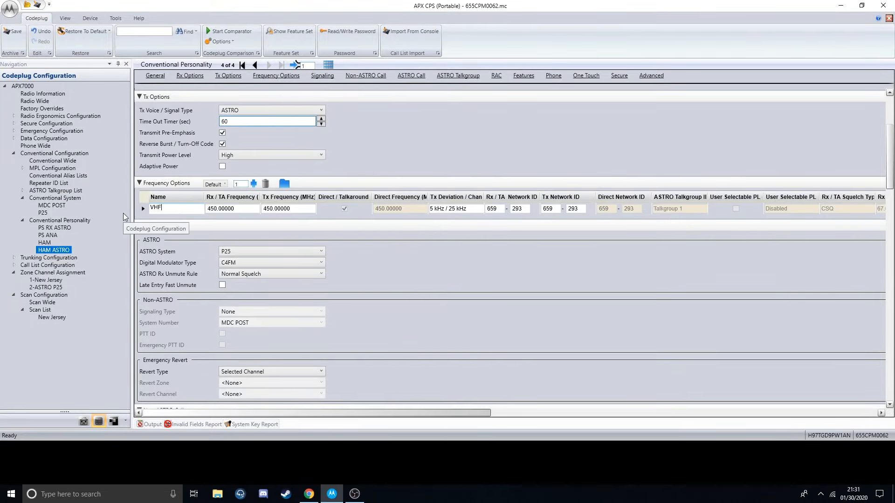
text( CALLINMG)
key(BackSpace)
key(BackSpace)
text(G)
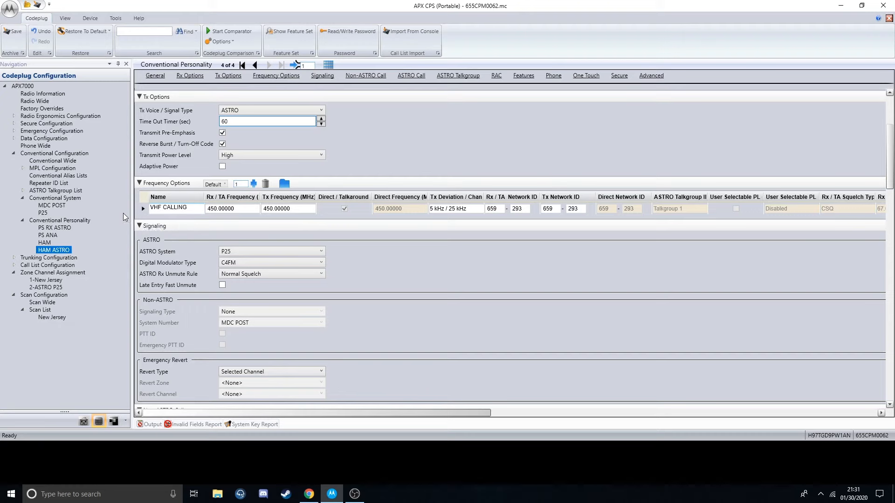
text( P25)
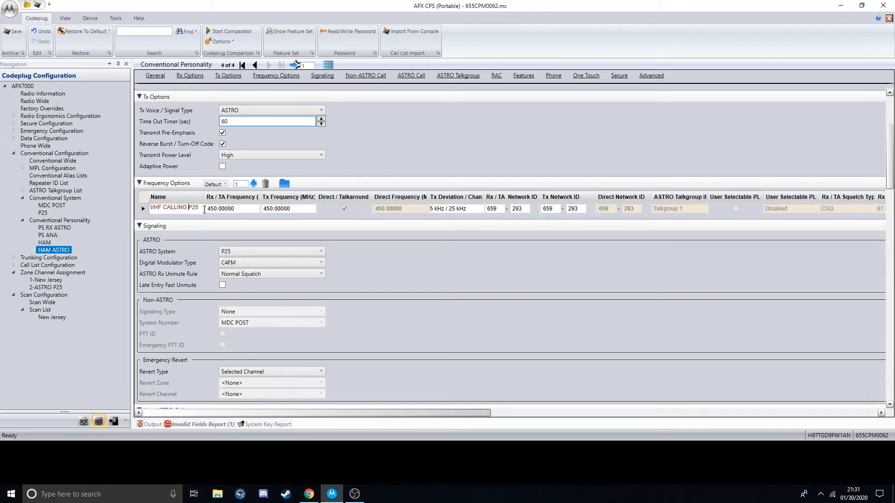
key(BackSpace)
key(BackSpace)
key(BackSpace)
Step: Set VHF CALL P25's receive frequency to 146.520 MHz and copy the same value to its transmit frequency
click(217, 208)
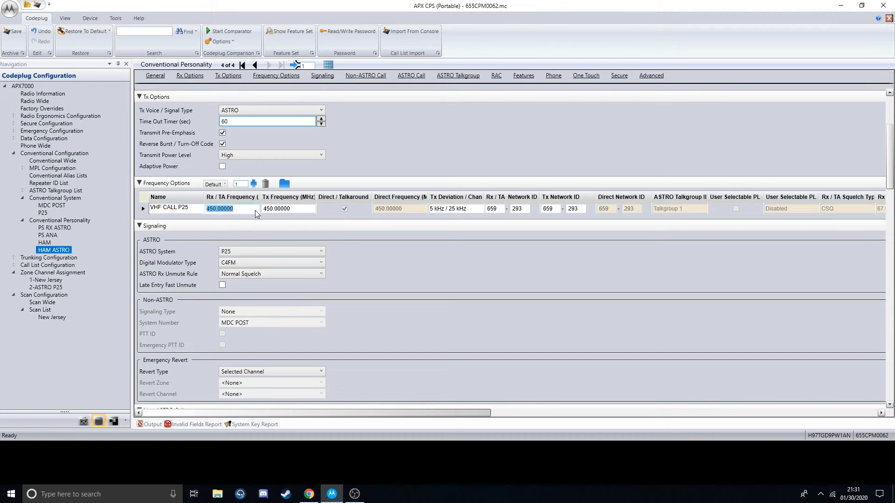
text(146.500)
key(BackSpace)
key(BackSpace)
text(2)
key(ctrl+a)
key(ctrl+c)
click(309, 209)
key(ctrl+a)
key(ctrl+v)
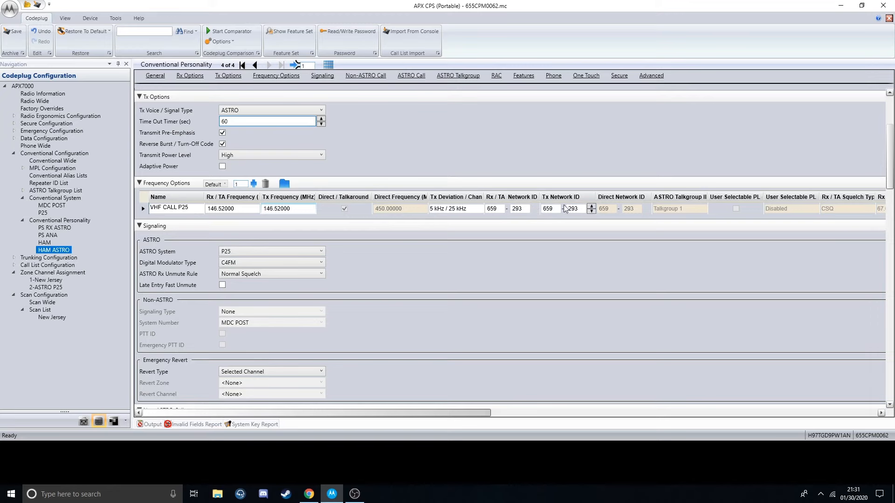
drag(445, 413, 819, 422)
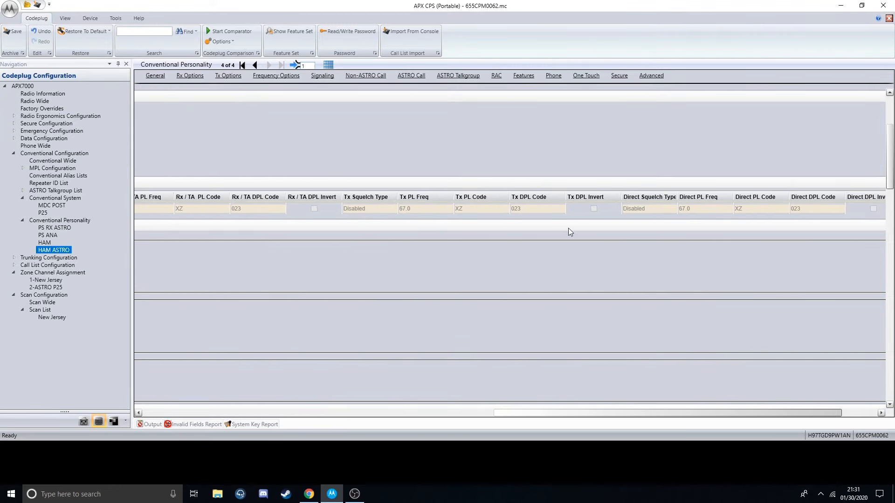
Step: Examine HAM ASTRO's remaining settings and its Scan List Selection choices, keeping the selection at <None>
drag(560, 420, 201, 415)
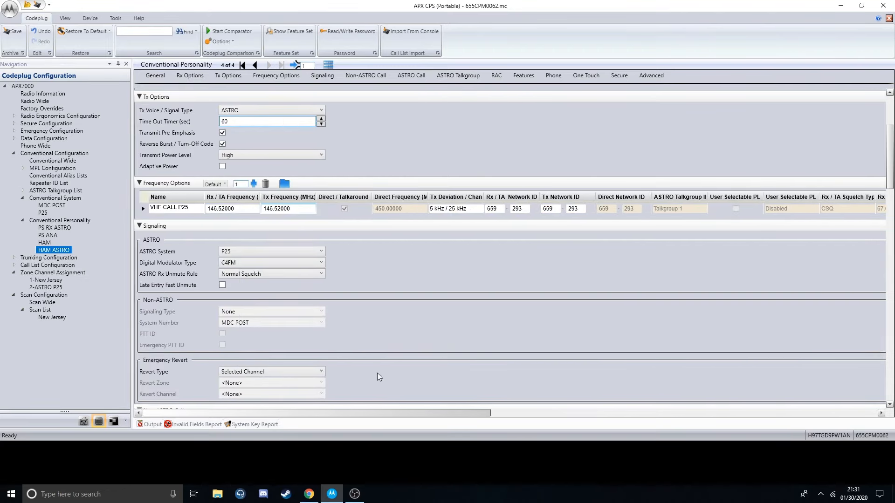
scroll(418, 346, down, 15)
scroll(431, 268, down, 10)
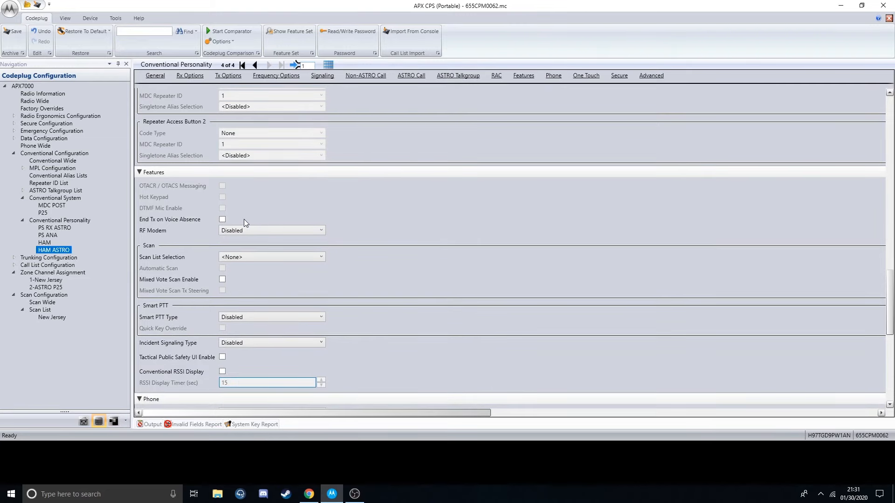
click(224, 260)
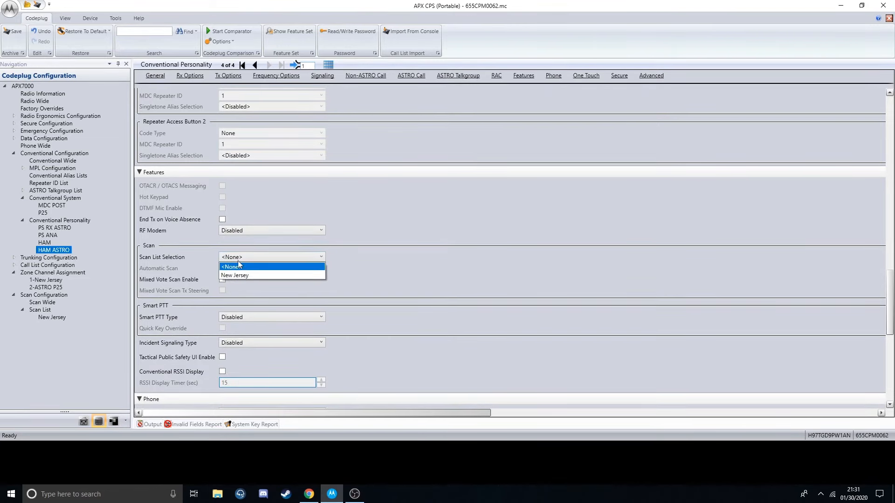
click(238, 266)
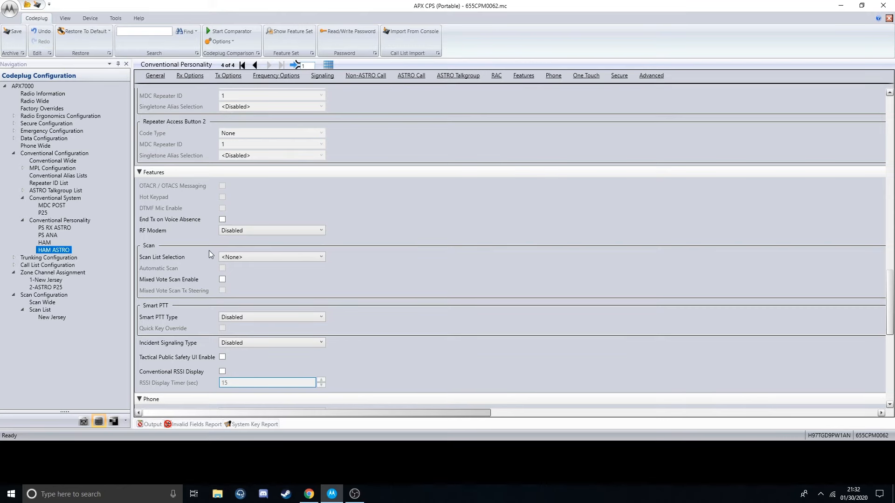
click(242, 258)
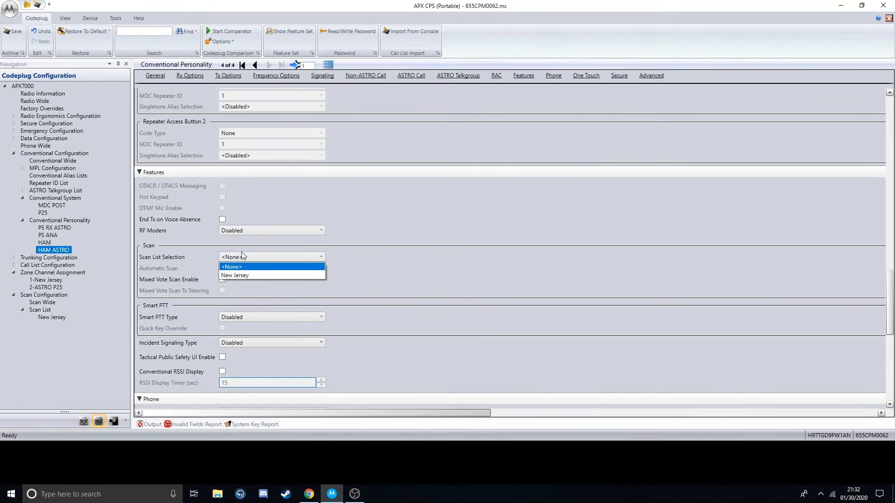
click(450, 161)
scroll(472, 158, up, 6)
scroll(472, 155, up, 6)
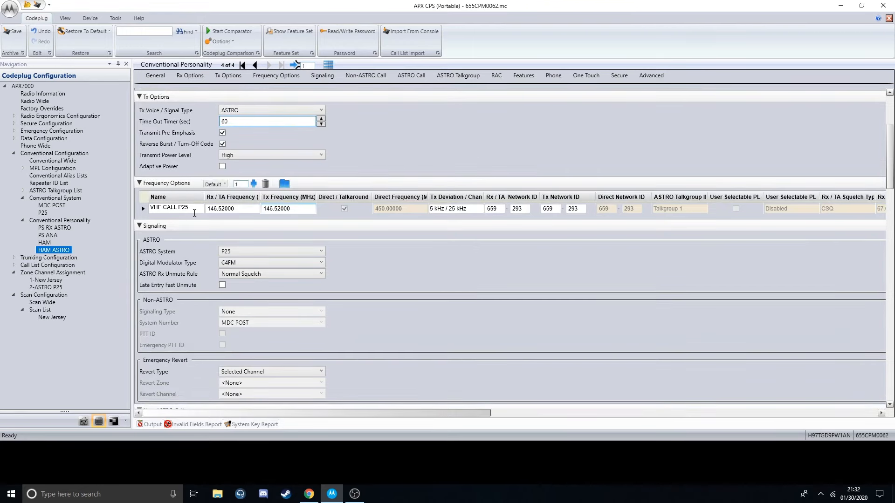
Step: Add a second frequency option to the HAM ASTRO personality below VHF CALL P25
click(162, 213)
key(End)
click(254, 183)
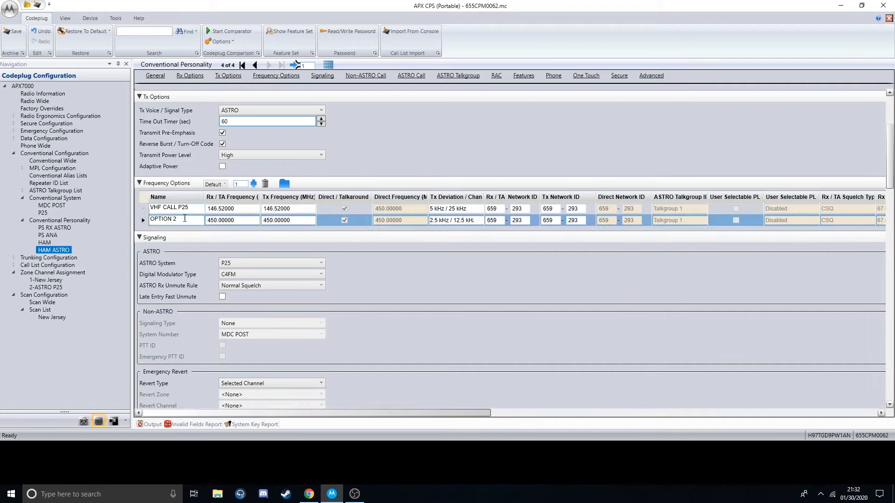
click(183, 222)
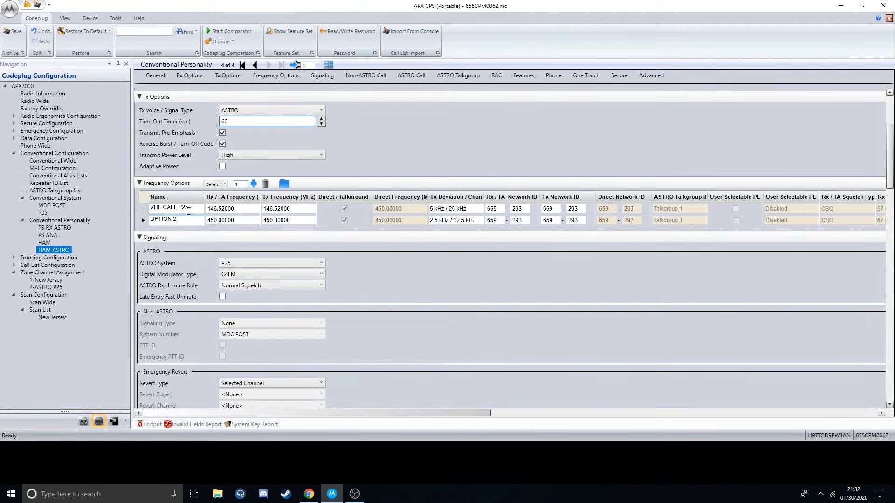
click(65, 221)
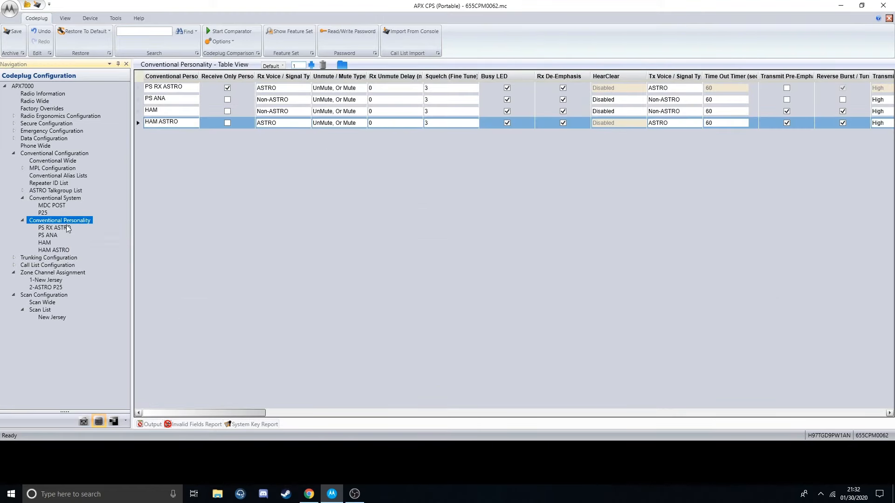
right_click(93, 221)
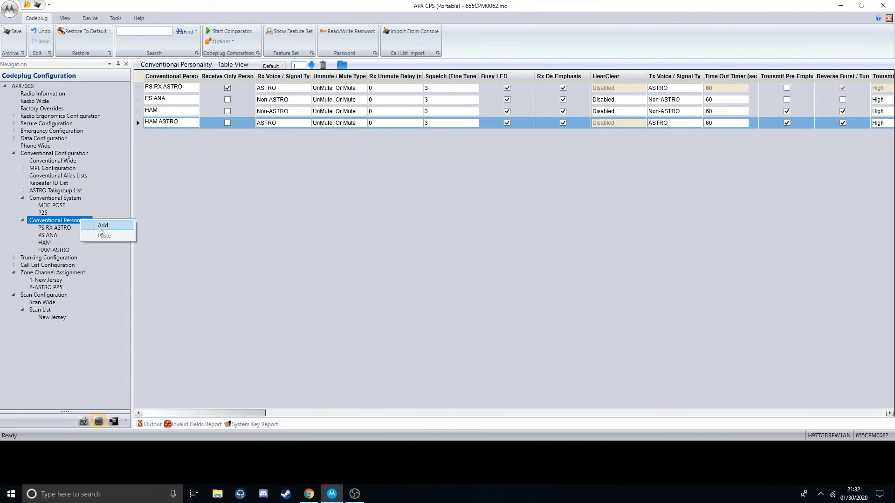
click(63, 250)
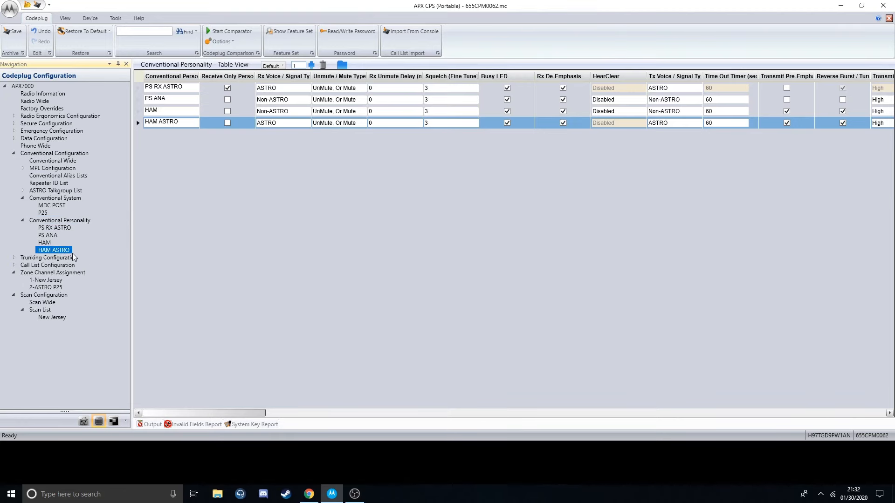
click(62, 251)
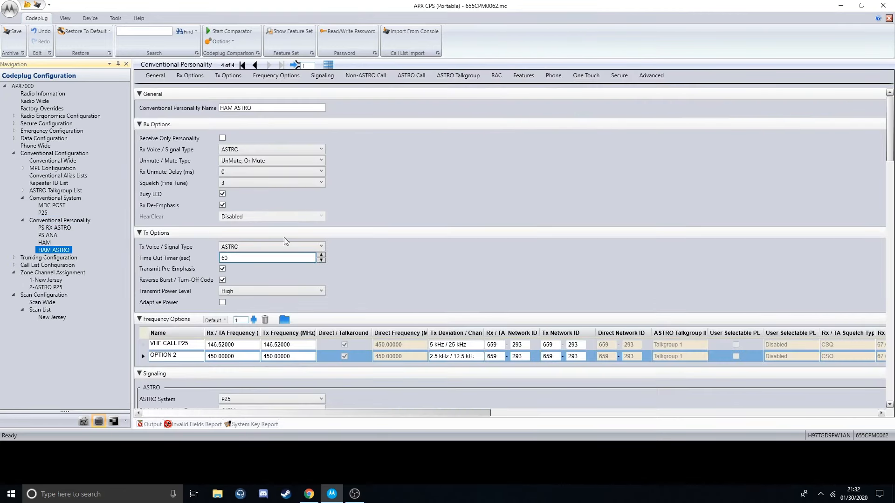
click(254, 321)
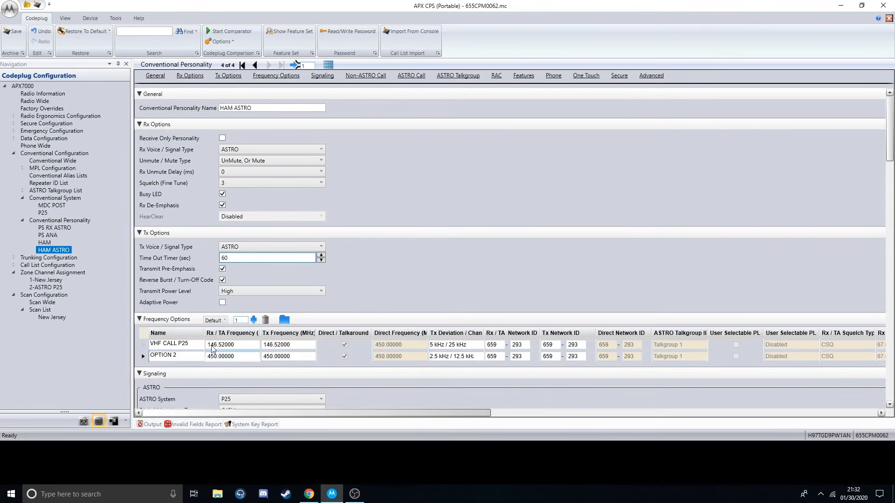
Step: Add a new zone and set both its Zone Name and Top Display Zone to HAM
click(47, 273)
right_click(72, 273)
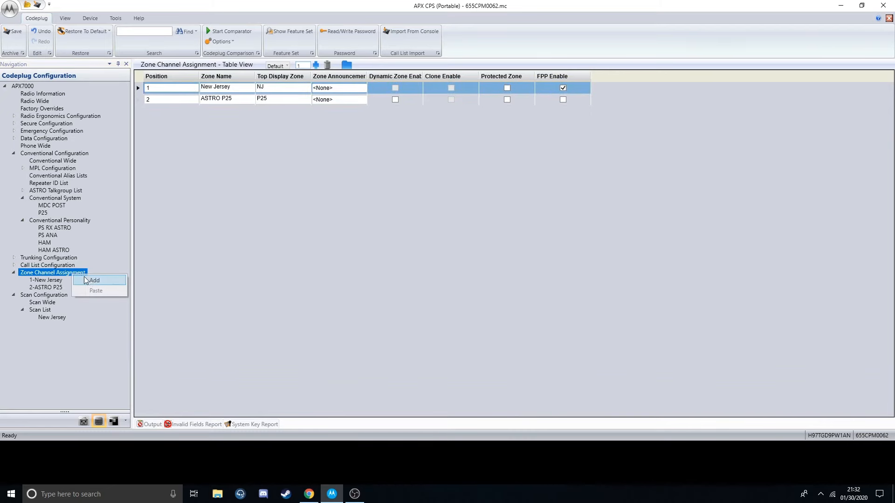
click(92, 281)
click(46, 296)
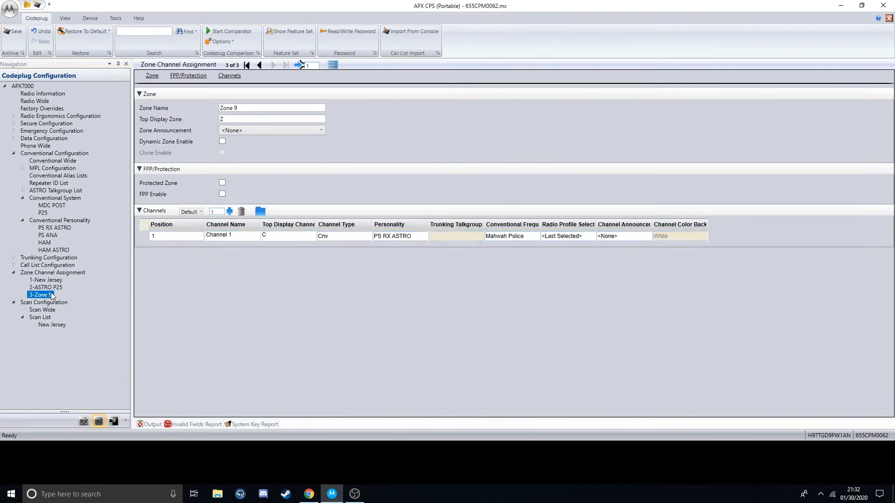
click(217, 108)
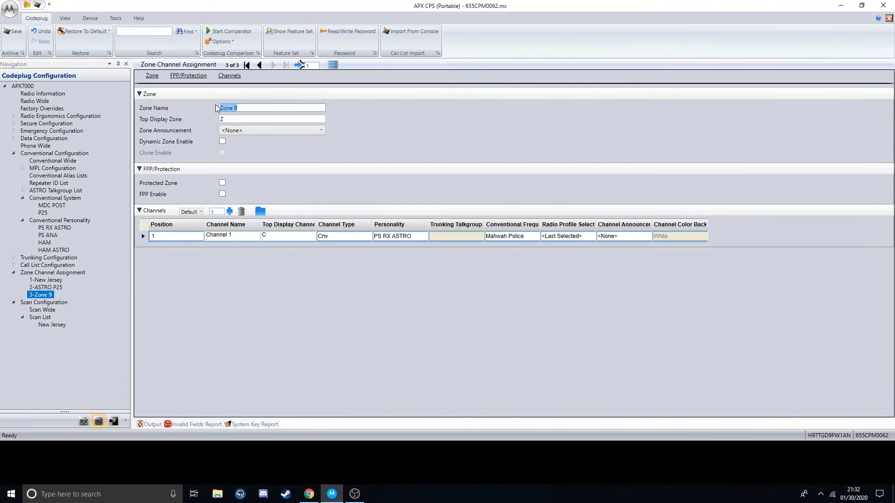
text(HAM)
key(Tab)
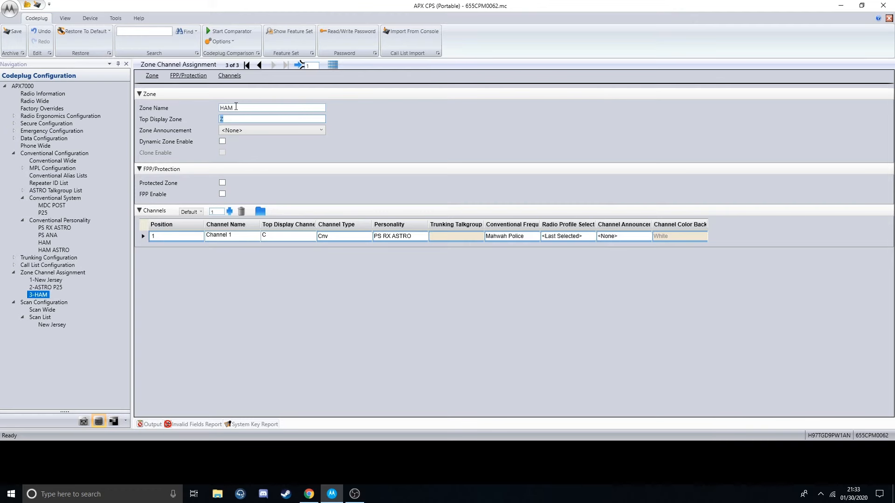
text(HAM)
Step: Keep the HAM zone's Zone Announcement at <None> and turn on FPP Enable for the zone
click(241, 130)
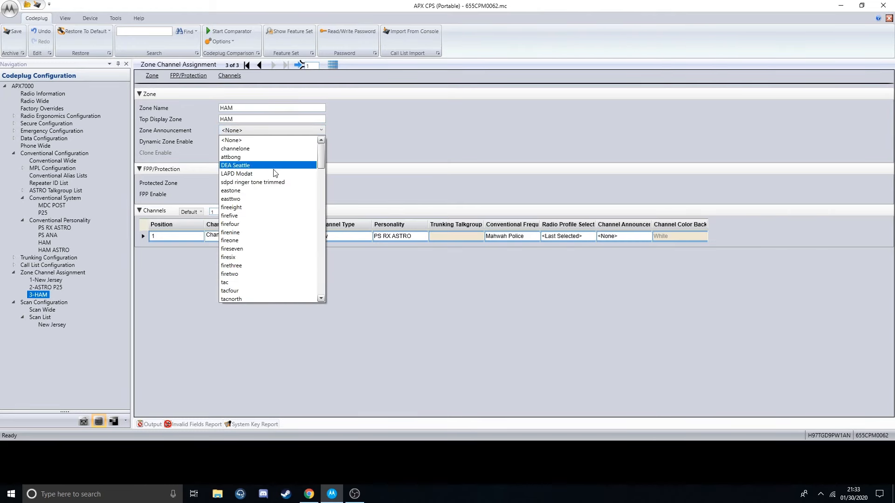
scroll(275, 174, down, 3)
click(274, 132)
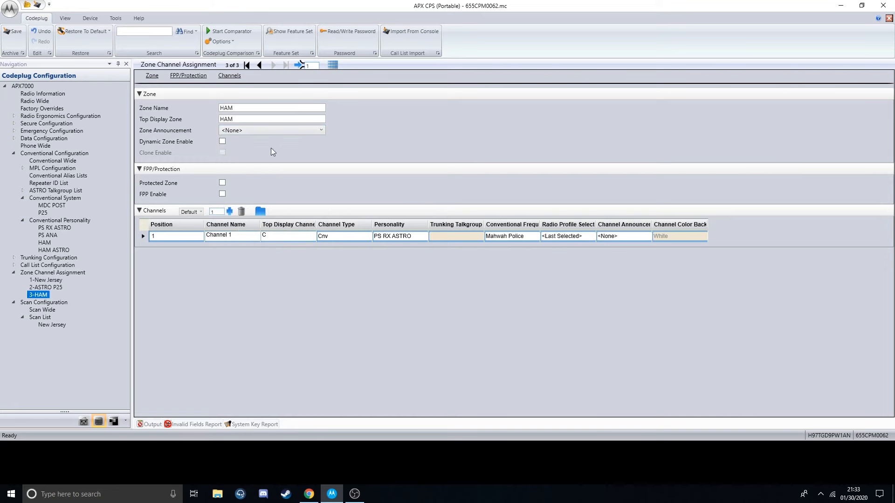
click(223, 194)
Step: Add a second frequency option to the analog HAM personality and name it HAM EDIT
click(45, 244)
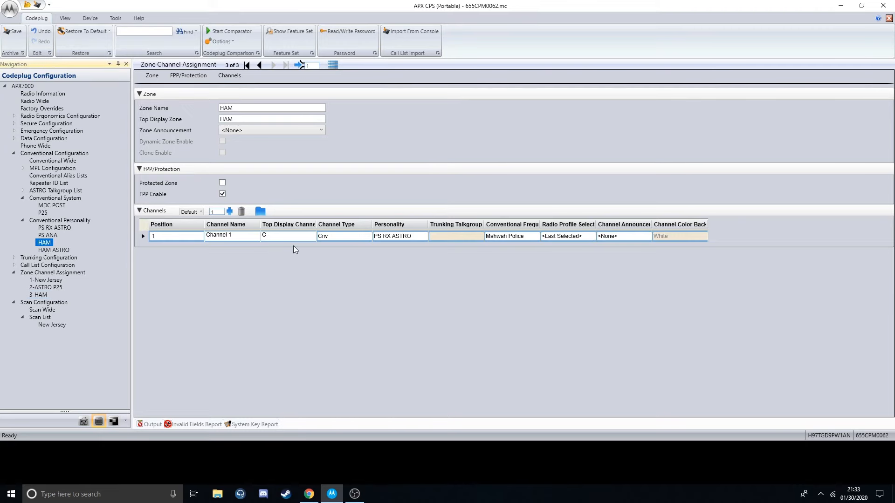
scroll(231, 322, down, 1)
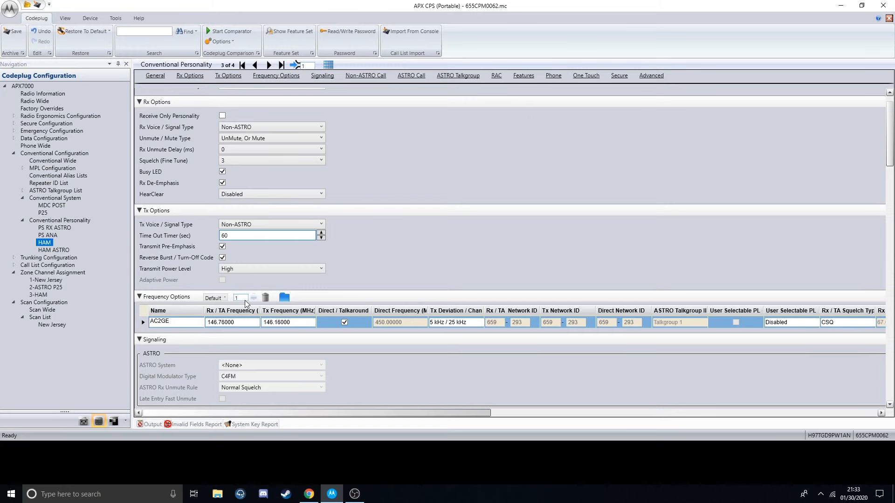
drag(183, 334, 138, 325)
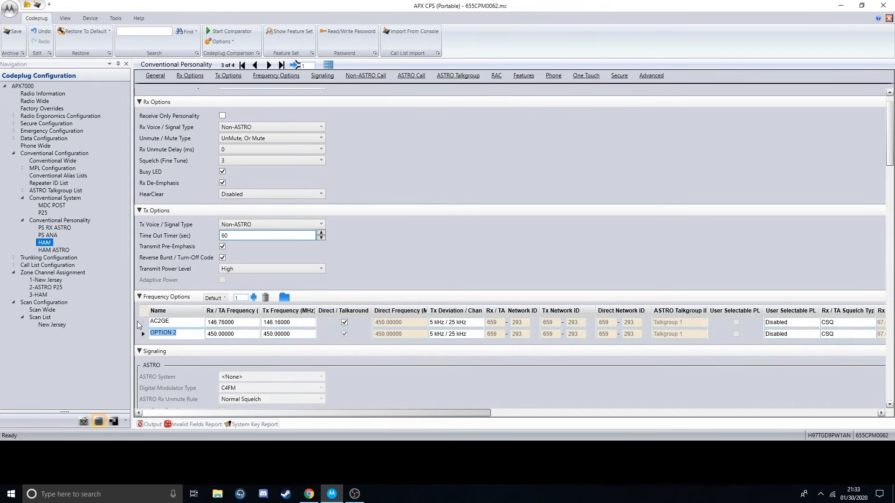
text(HAM EDIT)
Step: Set HAM EDIT's receive and transmit frequencies to 146.520 MHz
drag(242, 334, 134, 331)
double_click(238, 334)
text(146.52)
key(Tab)
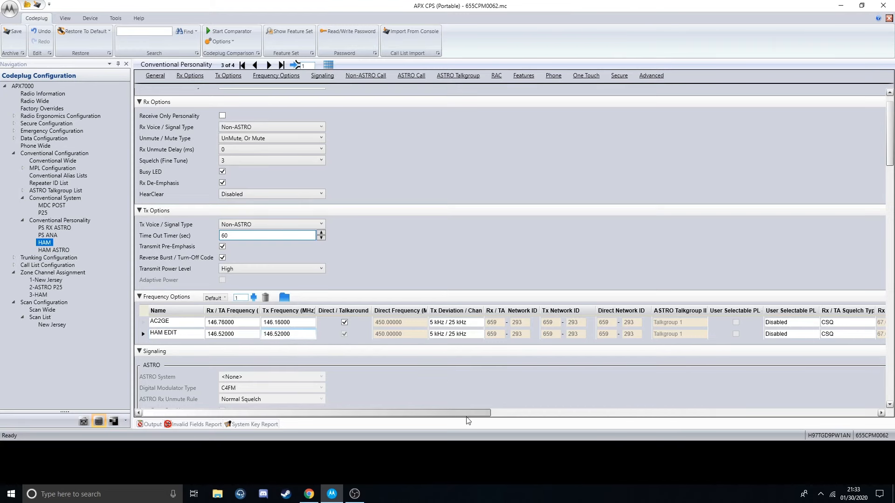
Step: Set HAM EDIT's User Selectable PL to All
drag(468, 413, 646, 421)
click(419, 334)
click(442, 335)
click(413, 368)
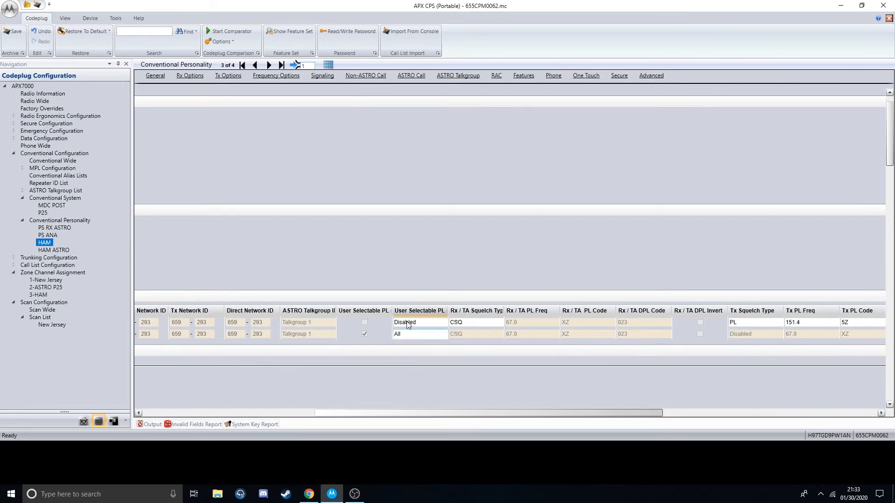
drag(481, 413, 269, 401)
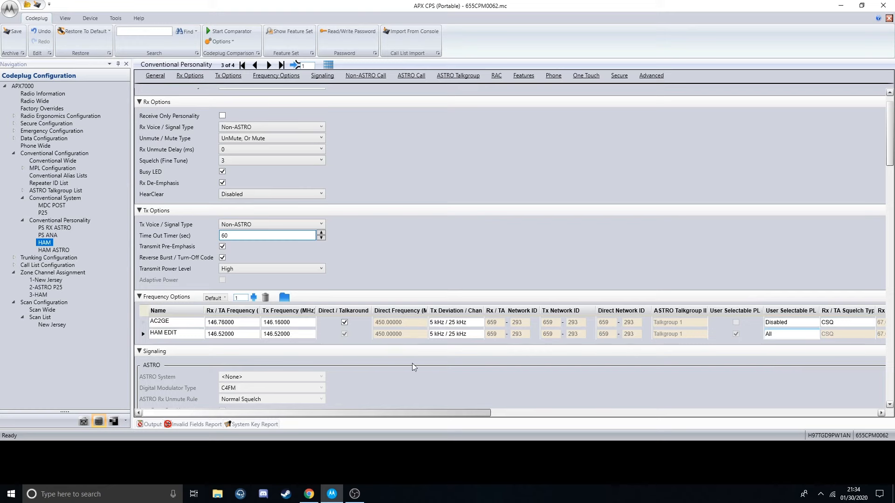
Step: Examine the available User Selectable PL choices for HAM EDIT, keeping All selected
click(811, 338)
click(804, 334)
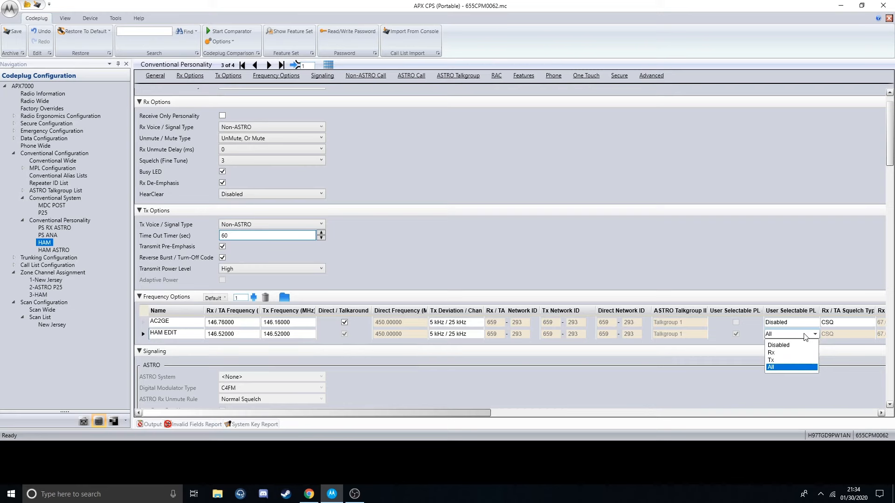
click(784, 367)
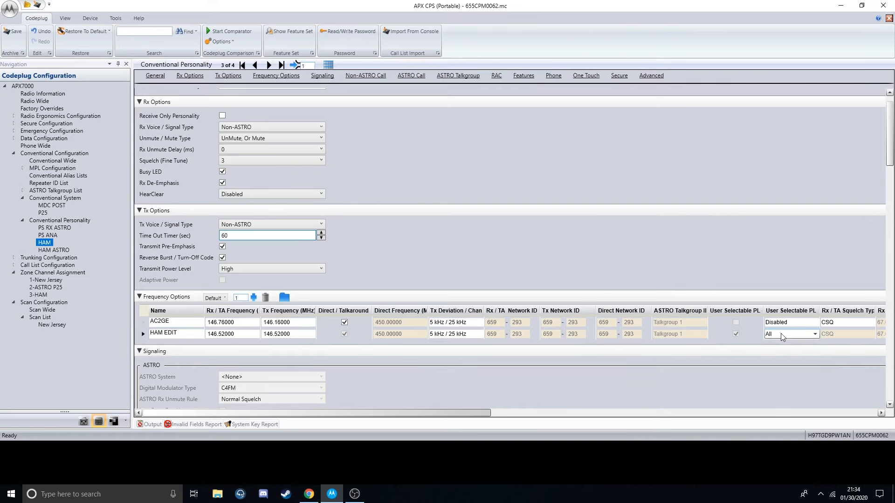
click(783, 335)
click(737, 365)
click(777, 335)
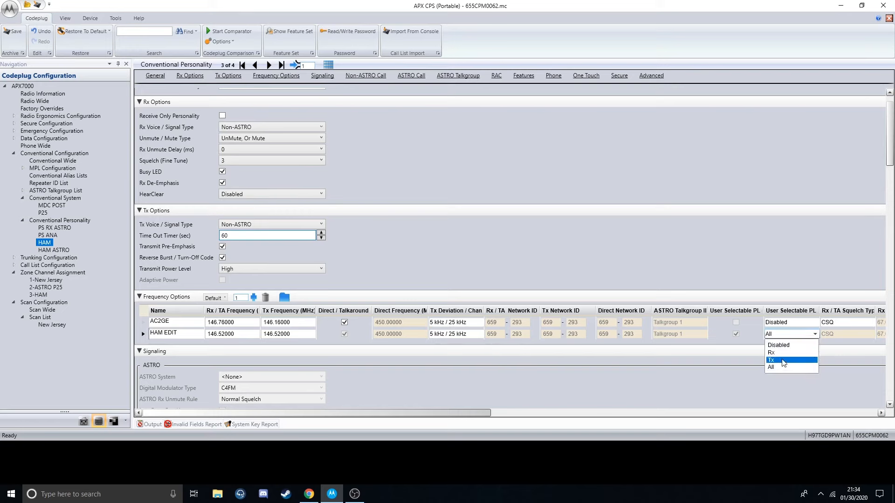
click(723, 359)
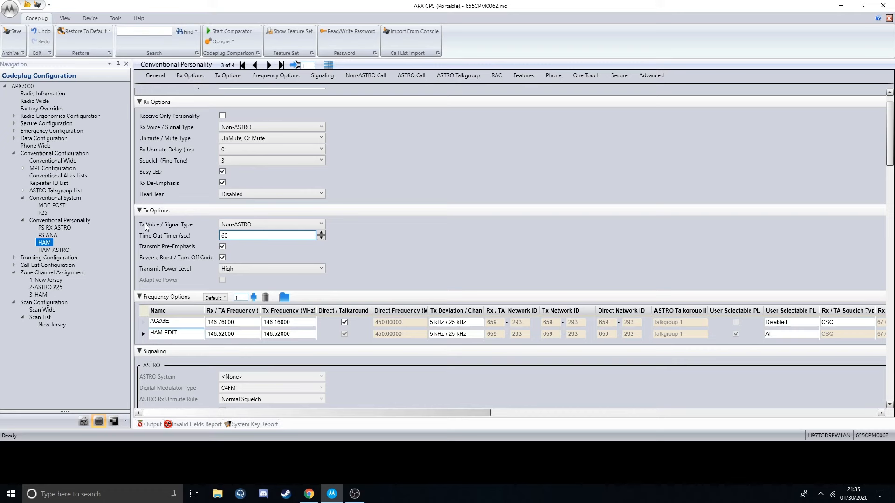
Step: Check the HAM personality's frequency options and add two more channels to the HAM zone
click(41, 296)
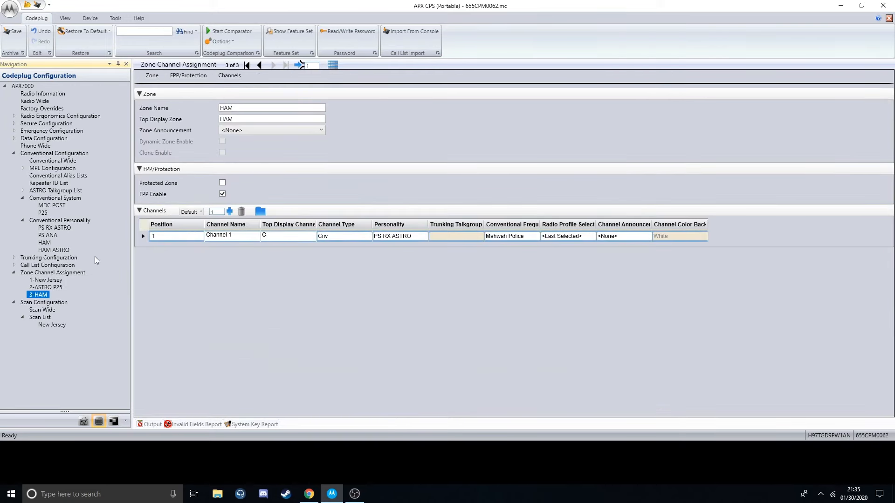
drag(247, 238, 201, 235)
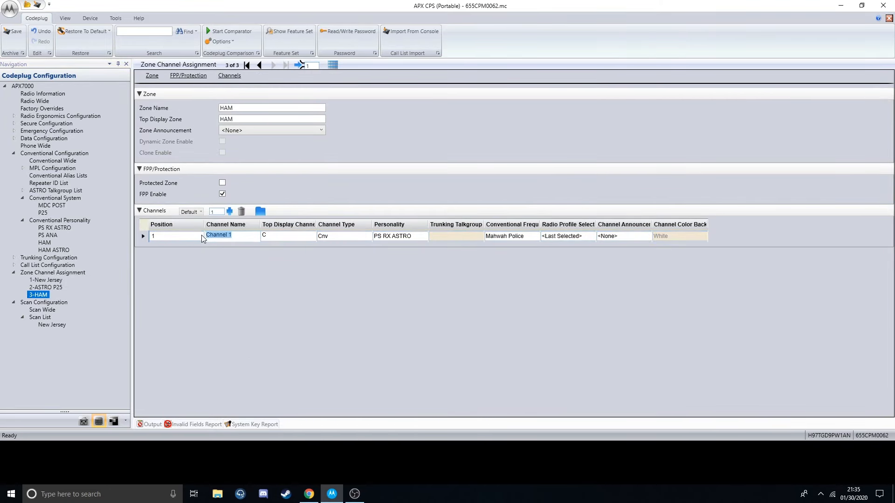
click(187, 250)
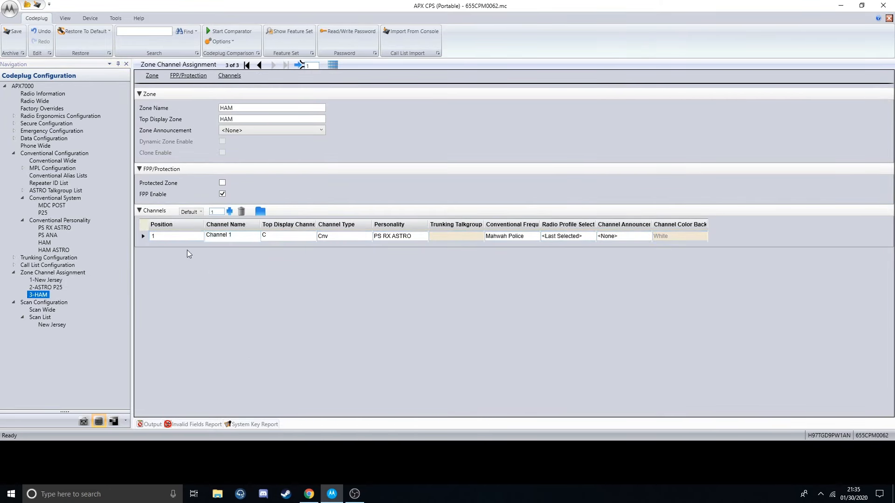
click(44, 243)
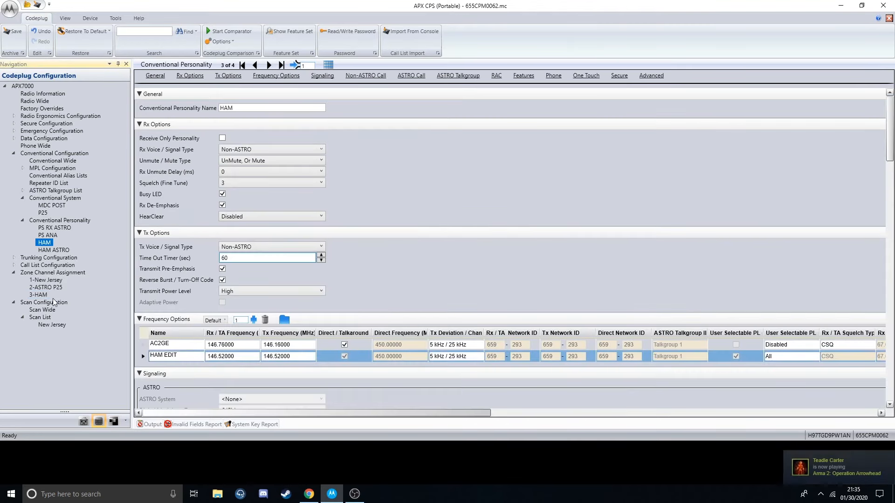
click(38, 296)
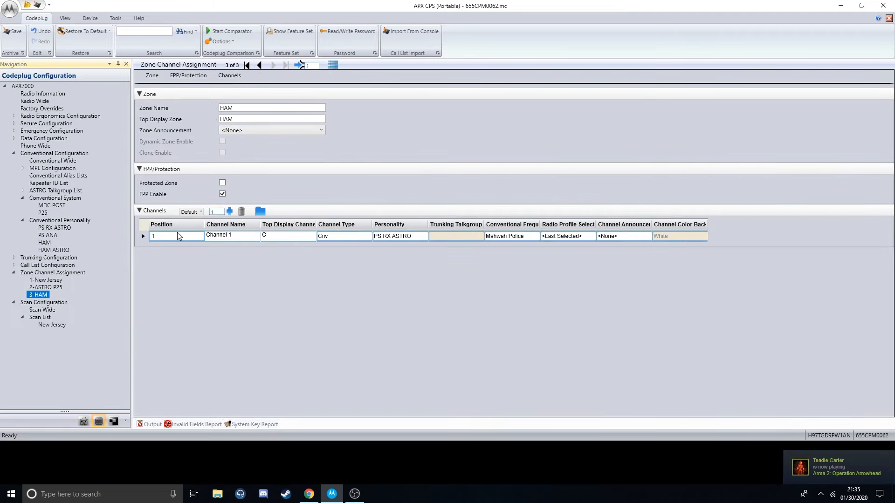
click(229, 211)
click(230, 212)
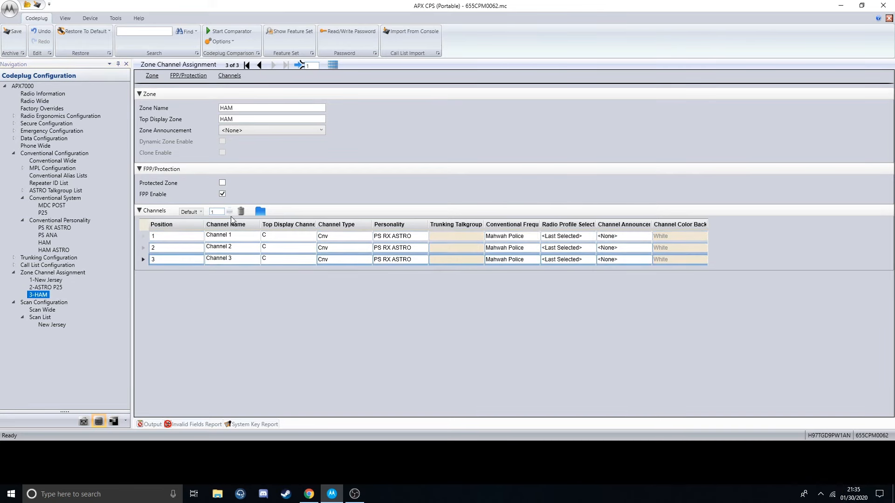
Step: Assign the HAM personality to the HAM zone's Channel 1 and Channel 2, and HAM ASTRO to Channel 3
click(238, 234)
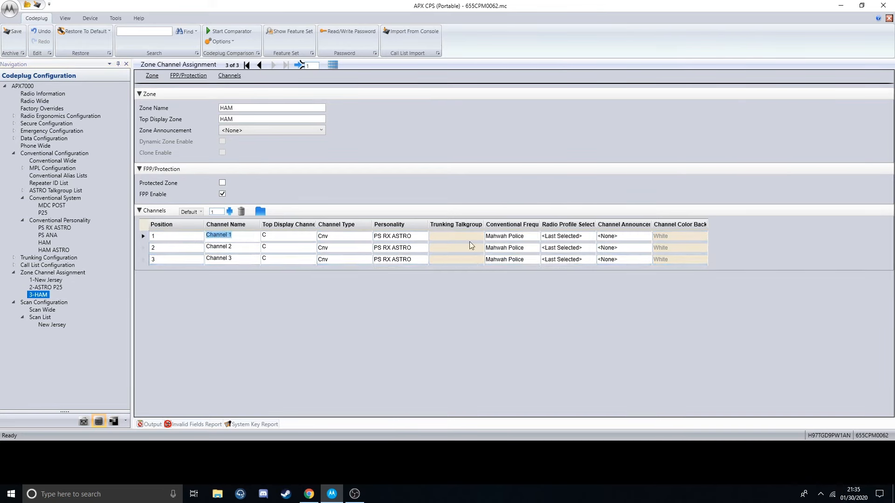
click(399, 238)
click(394, 260)
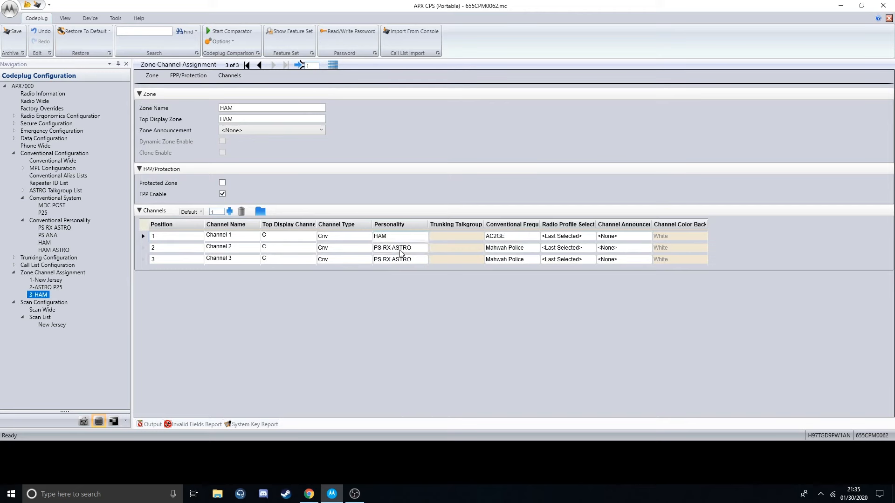
click(402, 248)
click(403, 248)
click(394, 273)
click(403, 259)
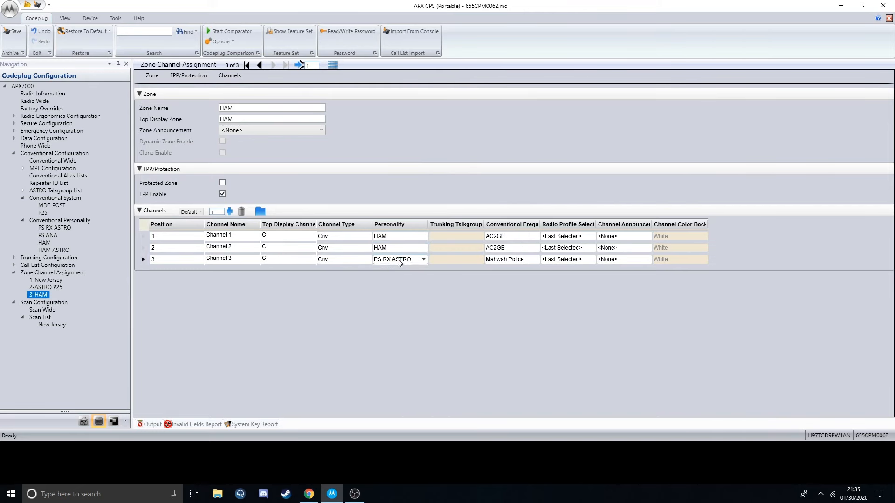
click(401, 260)
click(396, 293)
Step: Set Channel 2's conventional frequency to HAM EDIT
click(511, 248)
click(510, 248)
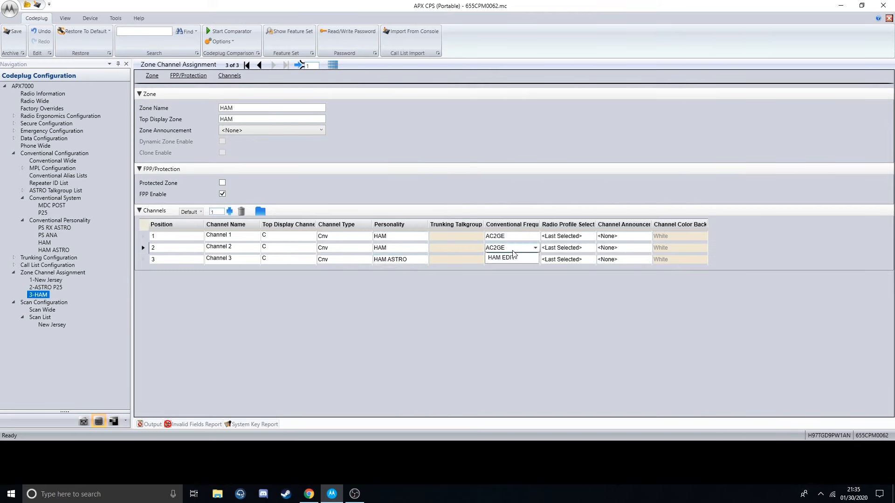
click(511, 267)
Step: Review Channel 1's channel type, personality and conventional frequency choices, keeping Cnv, HAM and AC2GE
click(353, 238)
click(353, 238)
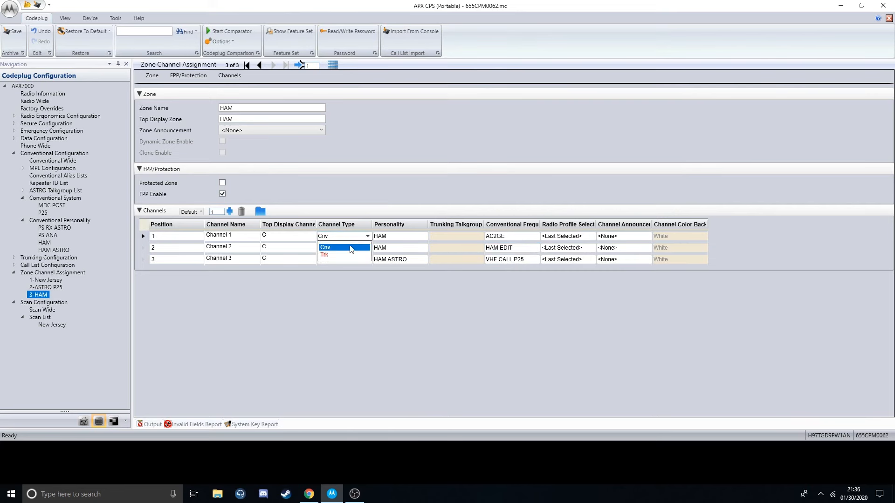
click(348, 247)
click(406, 238)
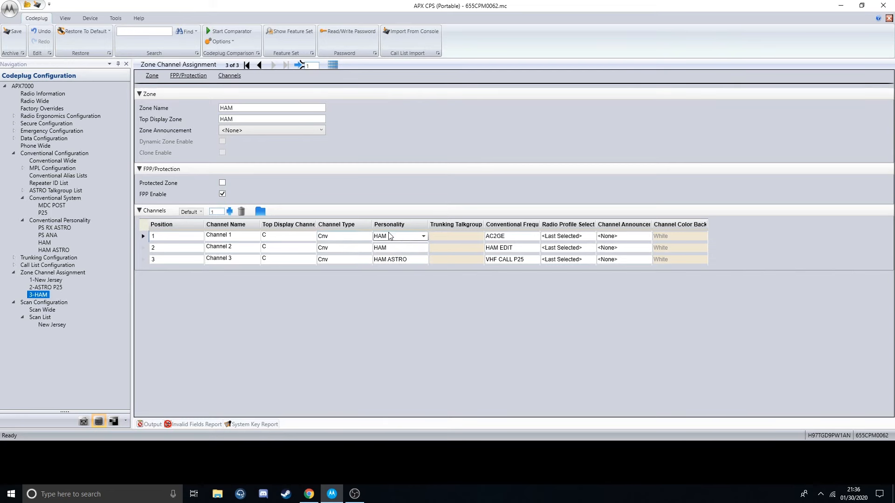
click(407, 238)
click(378, 298)
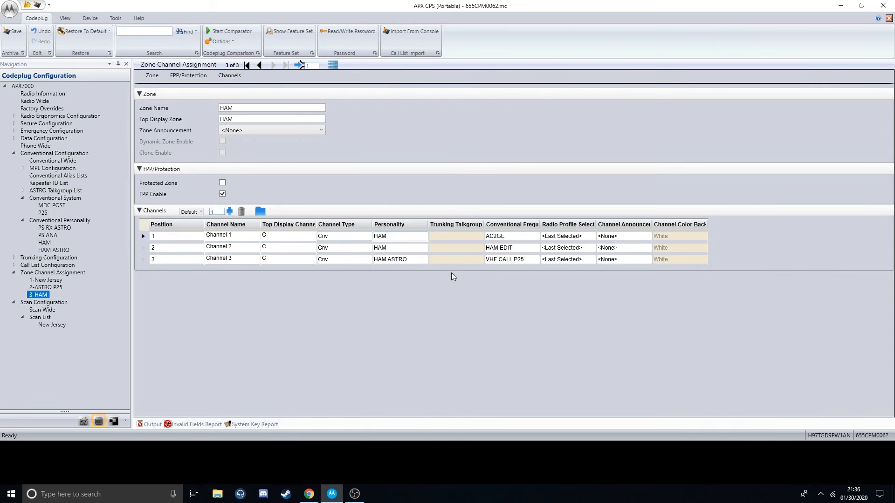
click(505, 238)
click(445, 312)
Step: Move Channel 3, the VHF CALL P25 entry, to the first position in the HAM zone
mouse_move(144, 249)
mouse_down()
mouse_move(144, 237)
mouse_move(145, 249)
mouse_up()
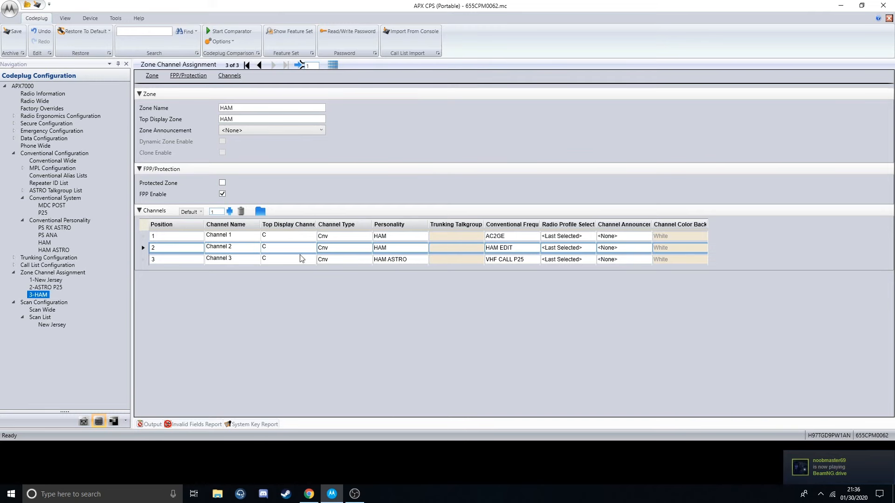
click(525, 262)
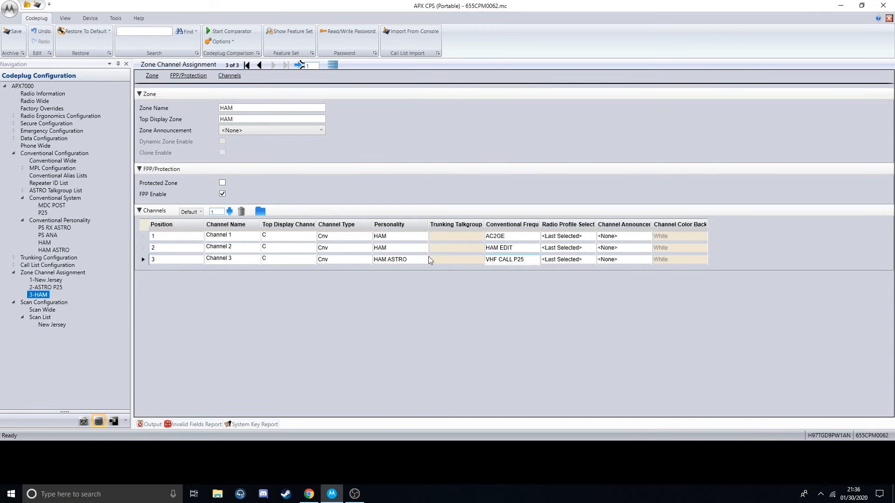
drag(145, 260, 161, 233)
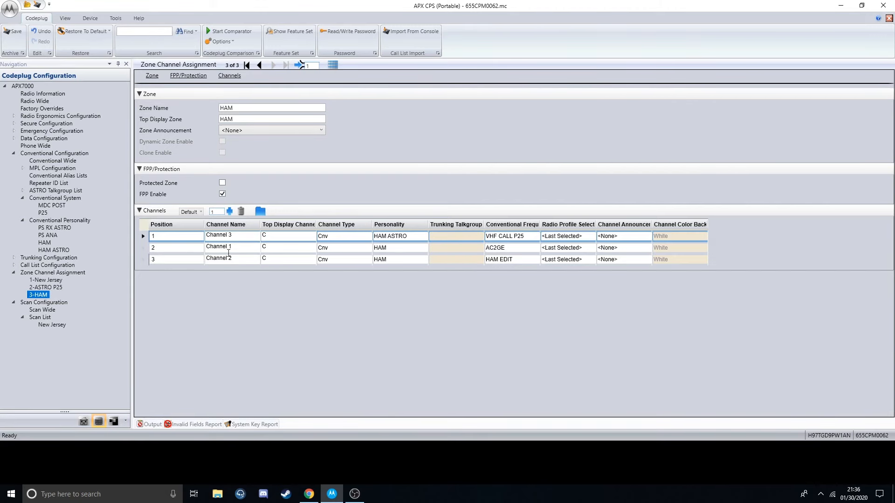
Step: Rename the HAM zone's first channel VHF CALL P25 and enter CALLING P25 as its top display name
click(207, 236)
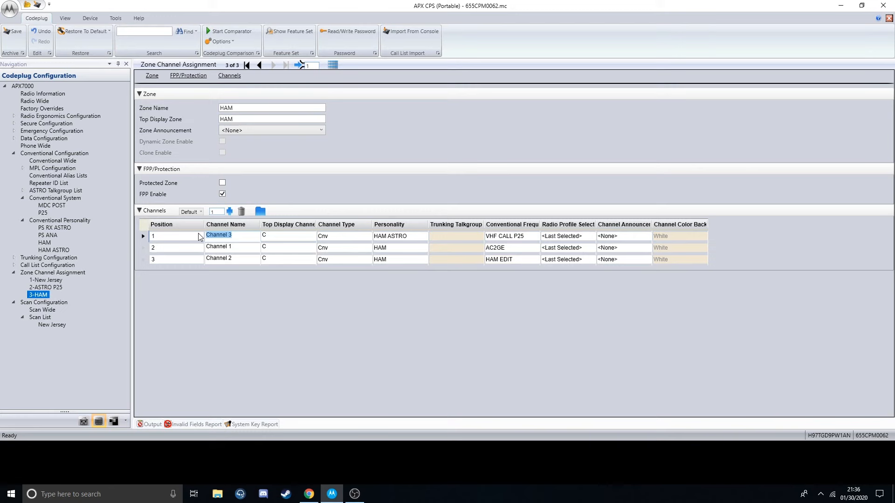
text(VHF CALL P25)
click(265, 240)
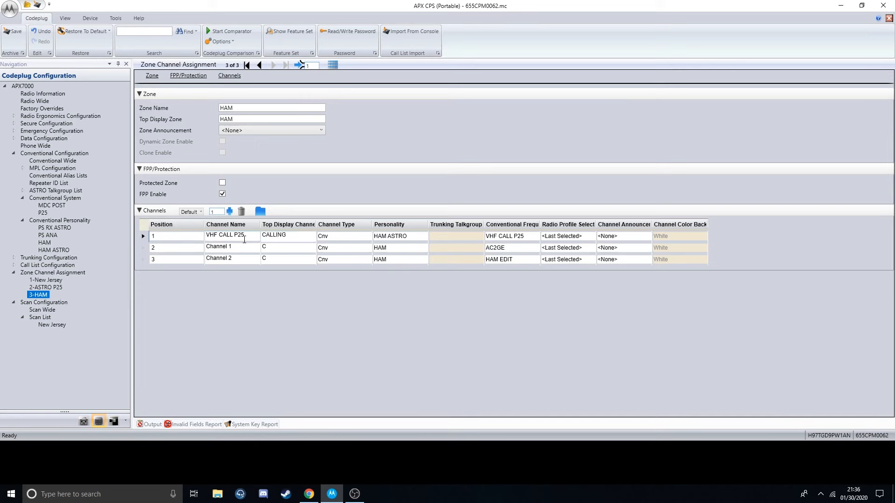
click(230, 259)
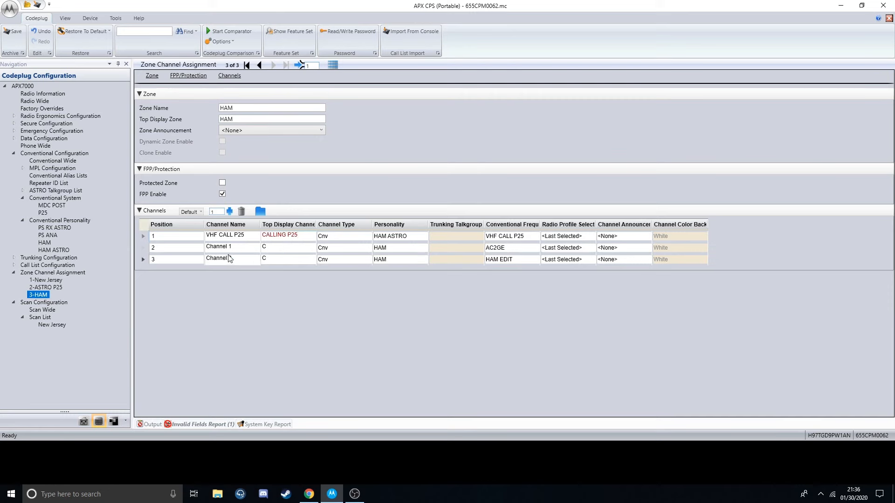
Step: Shorten the first channel's top display name to VCALLP25
click(285, 235)
key(BackSpace)
key(BackSpace)
key(BackSpace)
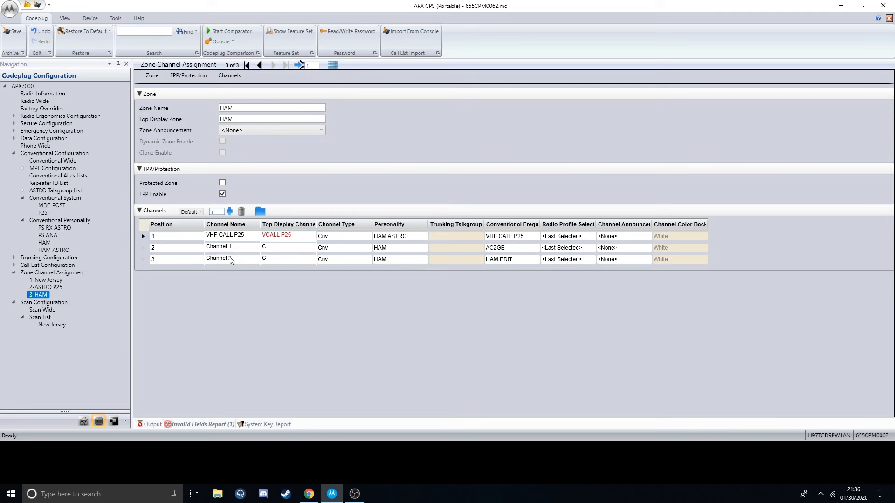
text(V)
key(BackSpace)
key(BackSpace)
key(BackSpace)
text(AS)
key(BackSpace)
key(BackSpace)
key(BackSpace)
key(BackSpace)
text(P25)
Step: Set both the channel name and the top display name of the second channel to AC2GE
click(189, 250)
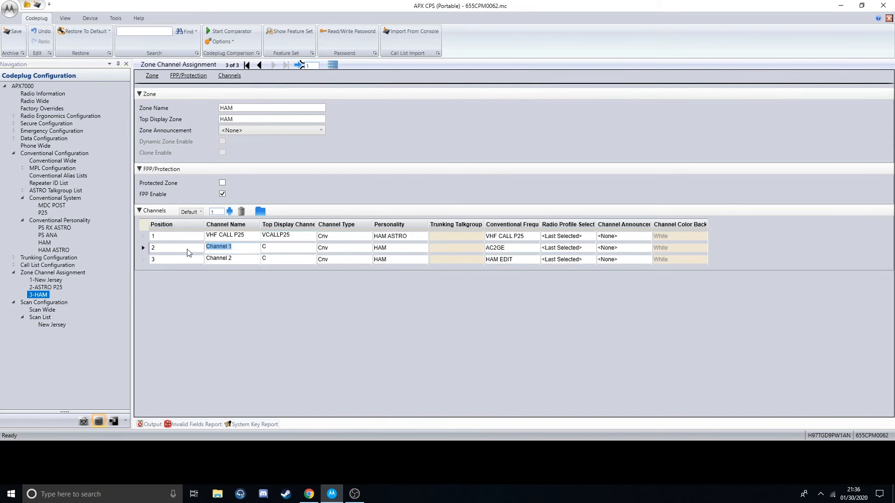
text(AC2GE)
key(Tab)
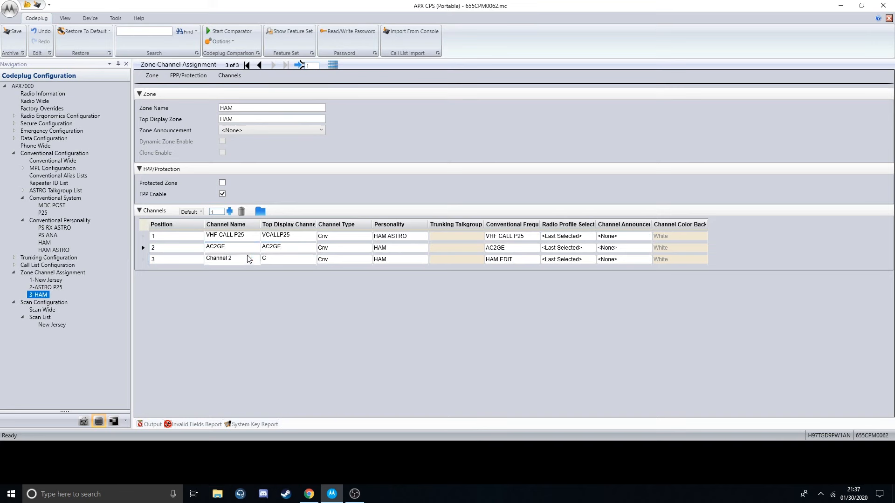
Step: Rename the HAM zone's third channel HAM EDIT
drag(252, 259, 211, 262)
key(BackSpace)
key(BackSpace)
click(232, 233)
click(220, 237)
click(225, 258)
Step: Add a new scan list and open it, keeping Conventional as its scan type
click(48, 311)
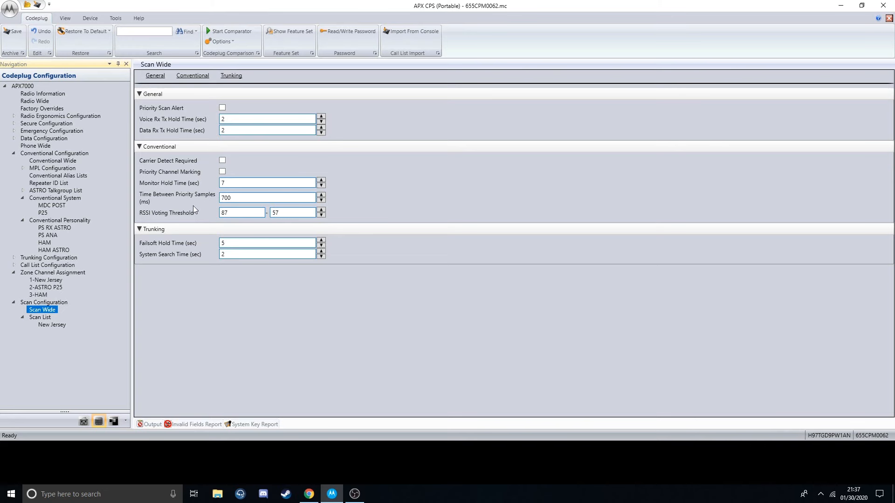
click(42, 318)
right_click(41, 319)
click(59, 325)
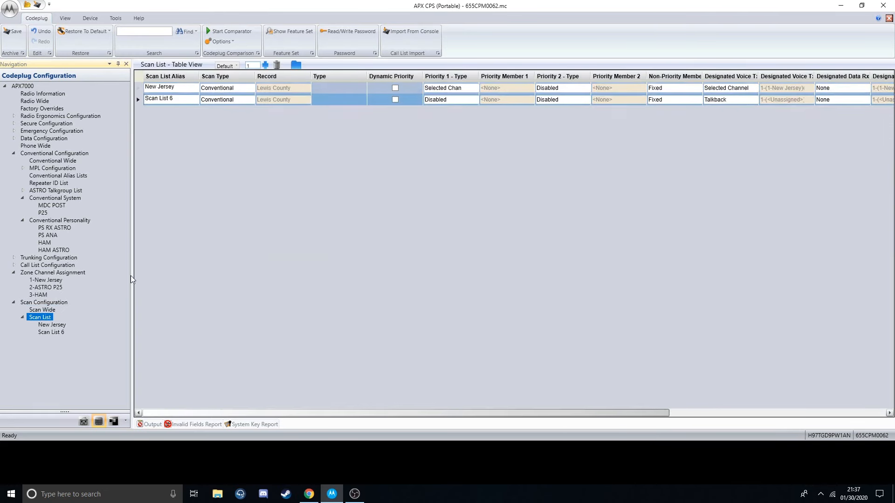
click(51, 331)
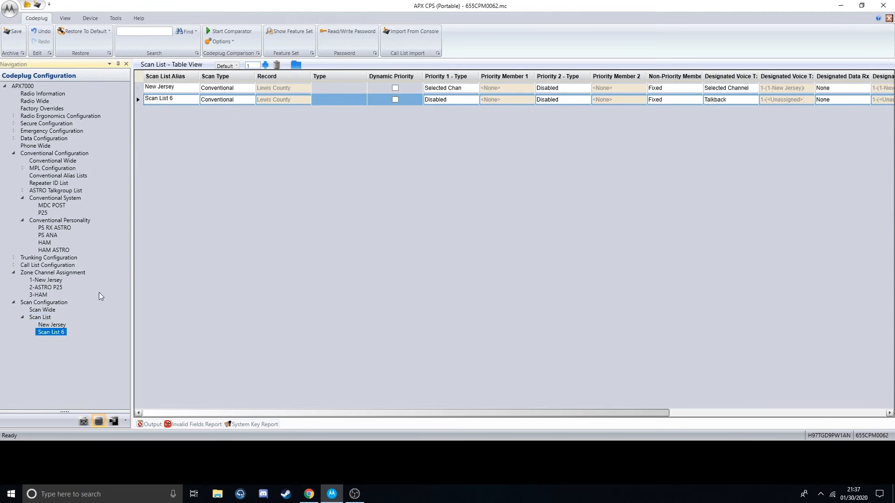
click(266, 120)
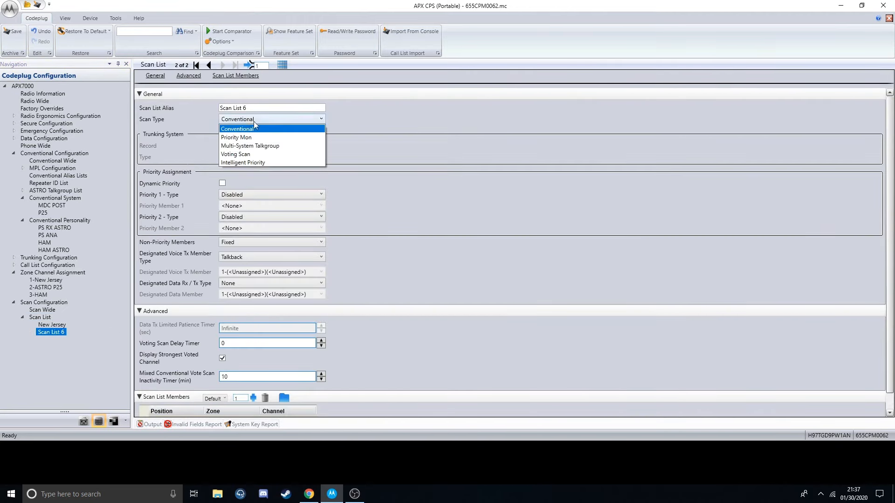
click(421, 105)
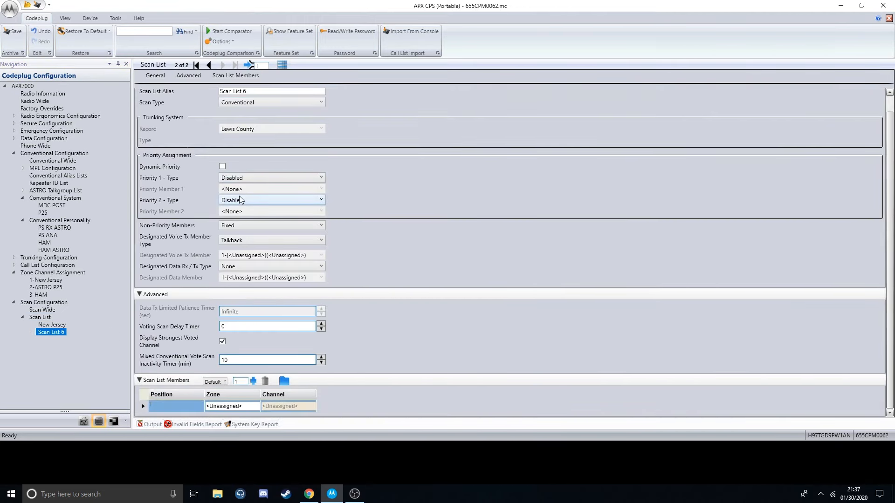
Step: Add two more members to the new scan list and set the zone of all three to 3-HAM
click(253, 382)
click(253, 382)
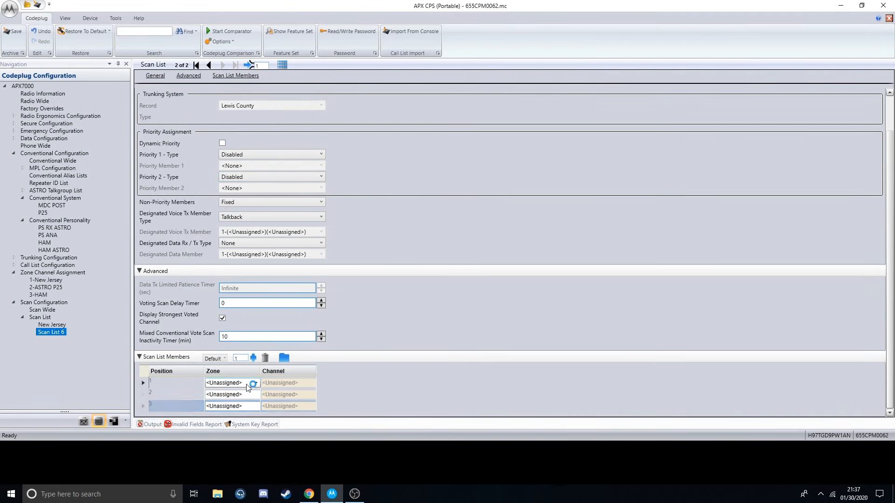
click(247, 383)
click(219, 416)
click(233, 394)
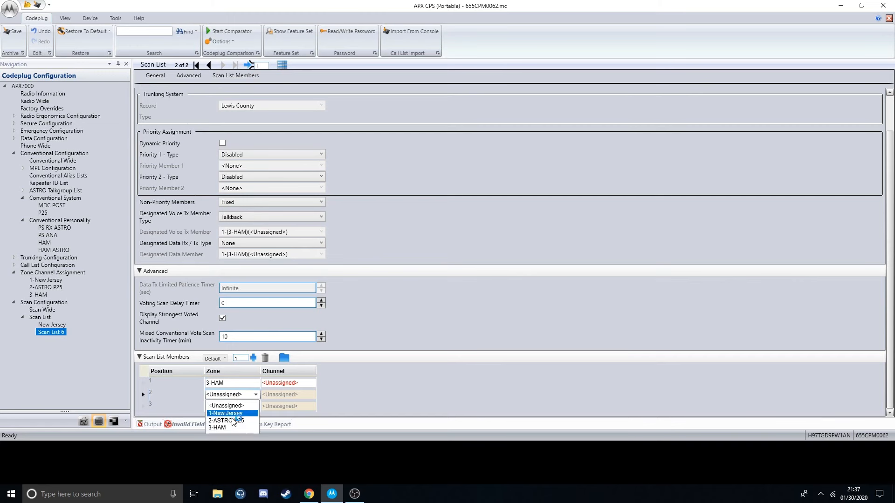
click(219, 428)
click(233, 406)
click(241, 407)
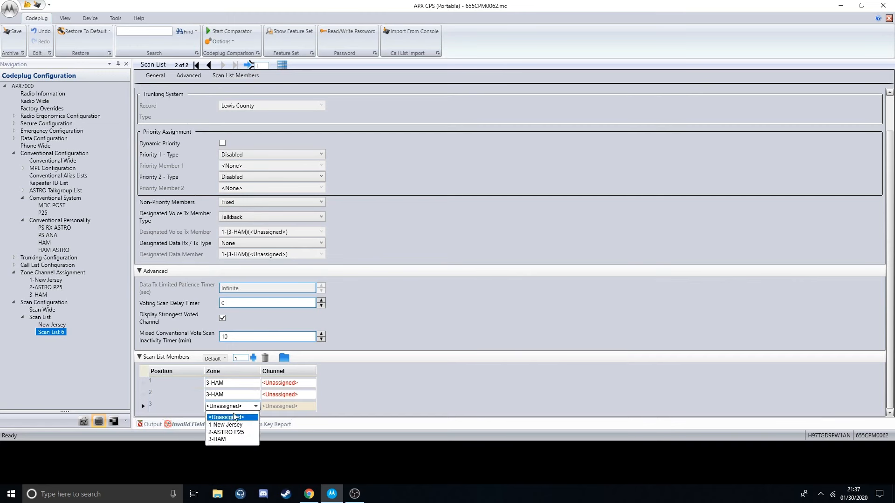
click(230, 441)
Step: Assign channels 1-VHF CALL P25, 2-AC2GE and 3-HAM EDIT to the three scan list members in order
click(285, 382)
click(311, 383)
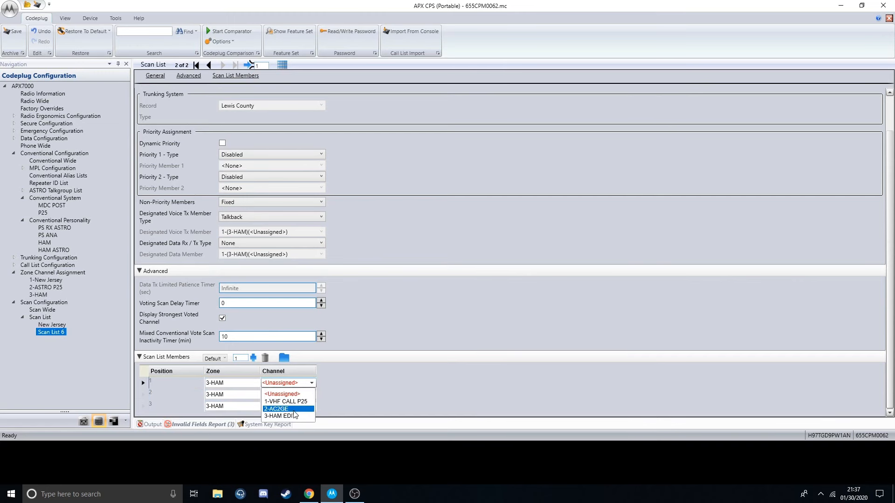
click(286, 401)
click(311, 395)
click(287, 421)
click(287, 406)
click(288, 406)
click(287, 440)
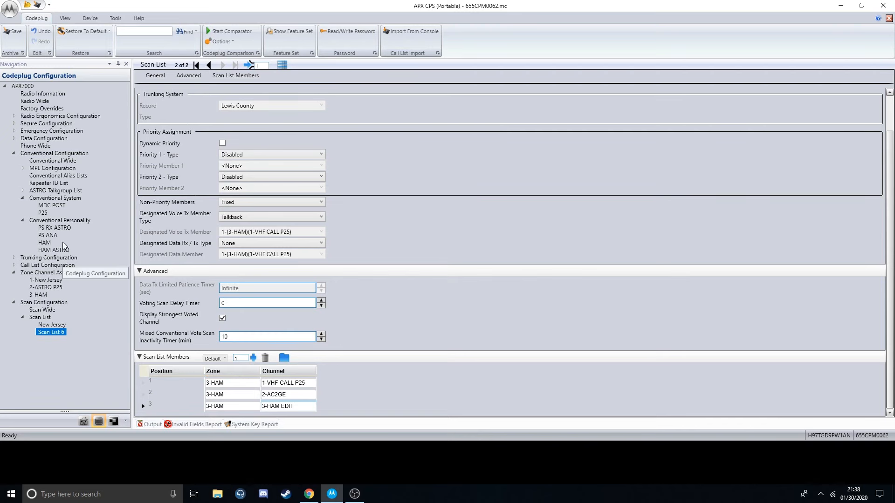
Step: Check the zone choices for the first scan list member, keeping 3-HAM, and review the assigned channels
click(240, 383)
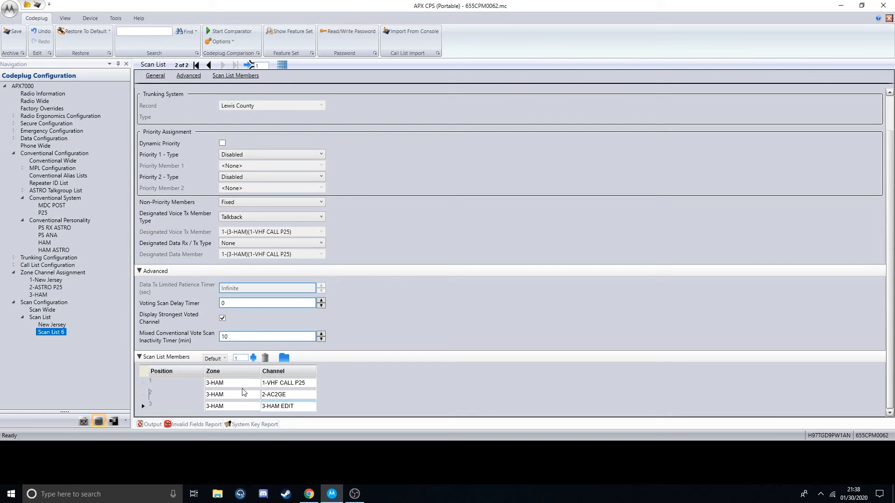
click(241, 384)
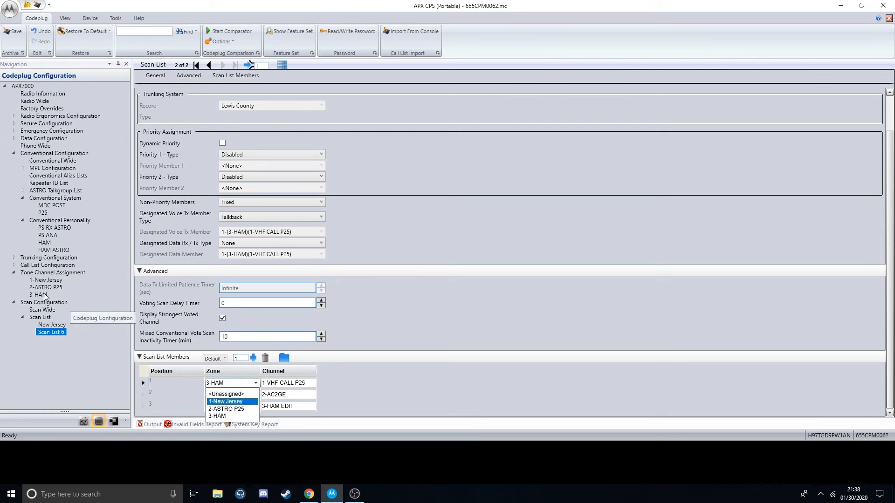
click(44, 294)
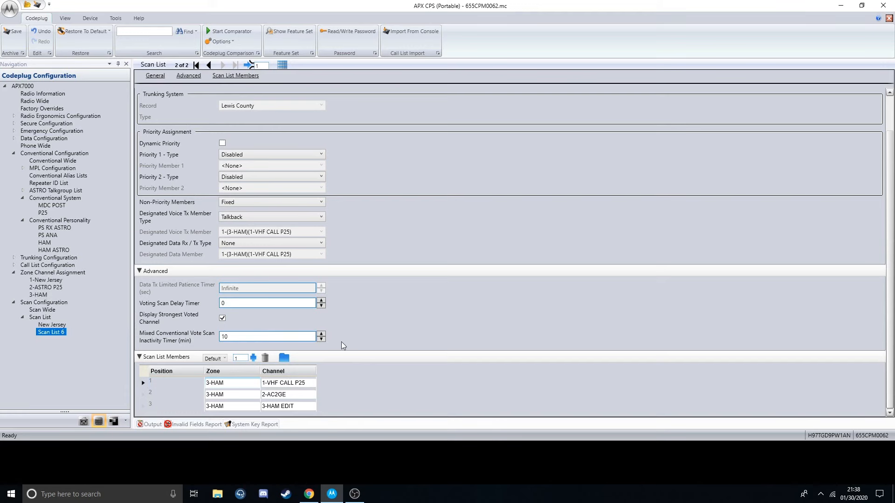
click(287, 396)
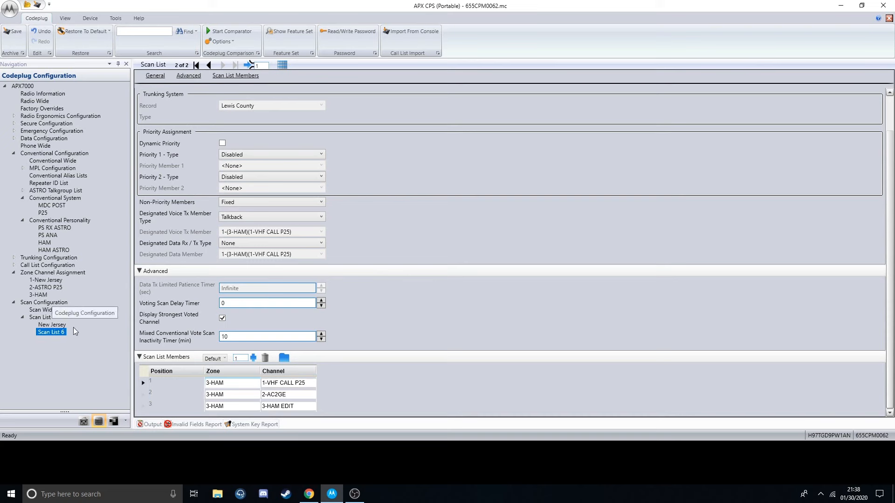
click(281, 384)
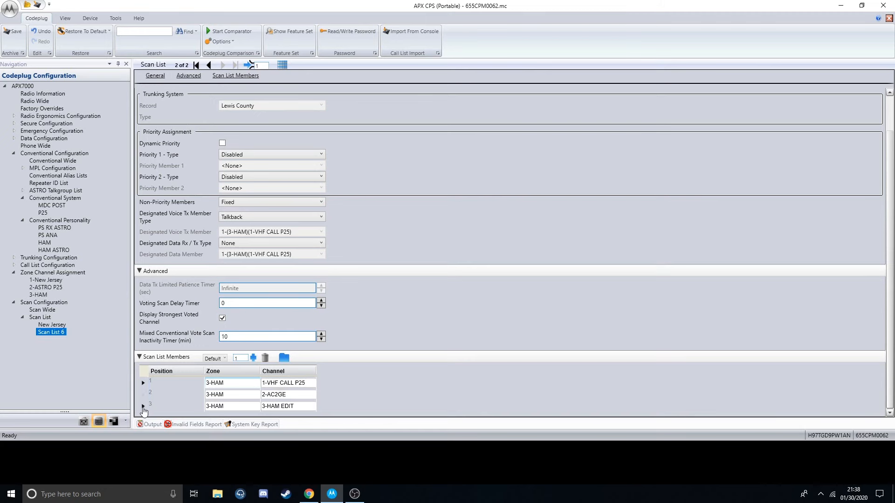
Step: Move 2-AC2GE to the scan list's first position and make it the Fixed Priority 1 member
drag(142, 395, 143, 385)
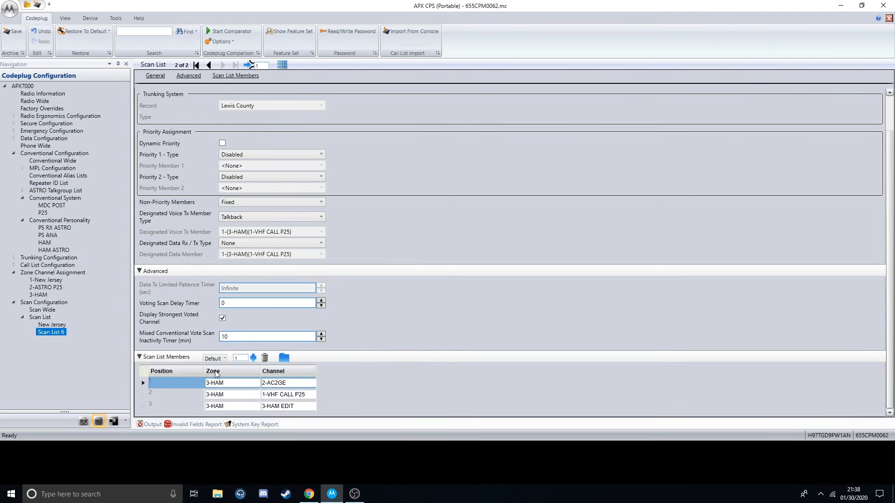
click(232, 156)
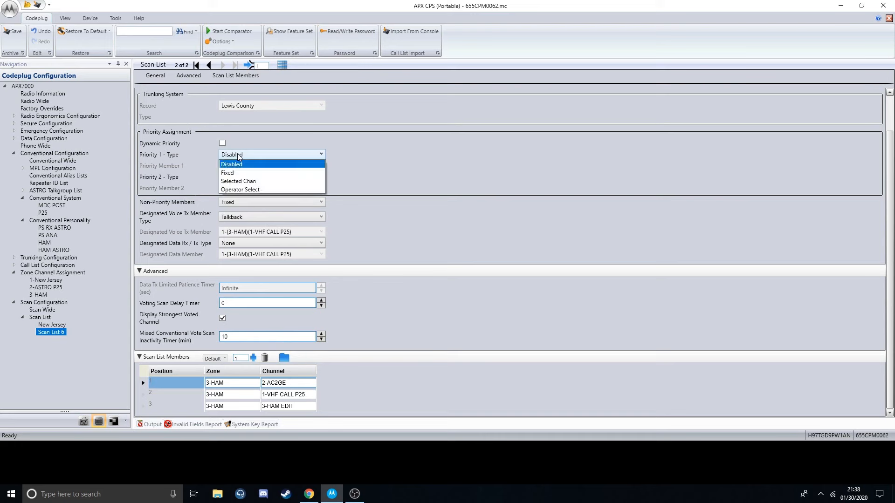
click(267, 174)
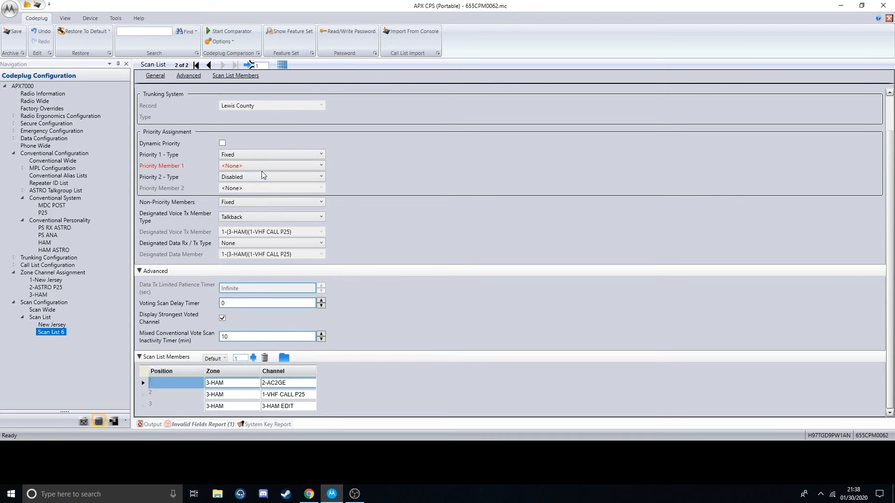
click(259, 167)
click(250, 175)
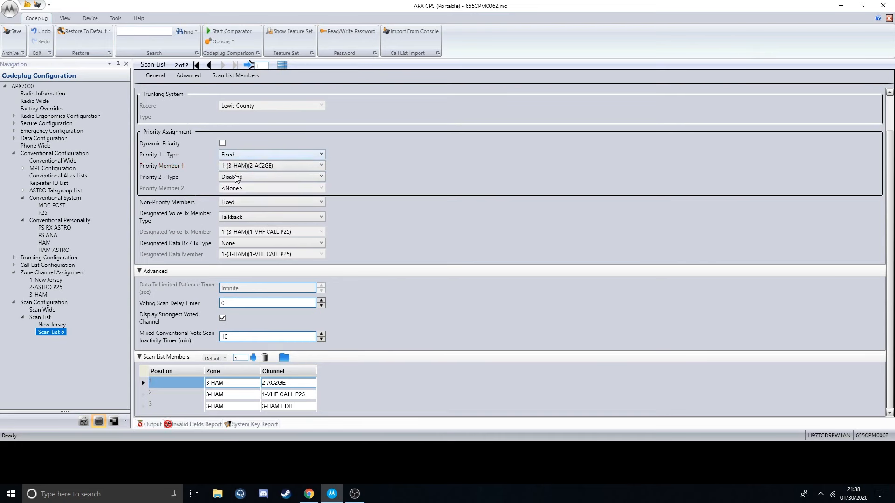
Step: Try Selected Chan as the Priority 2 type, and reset both priority types to Disabled
click(240, 176)
click(252, 203)
click(250, 156)
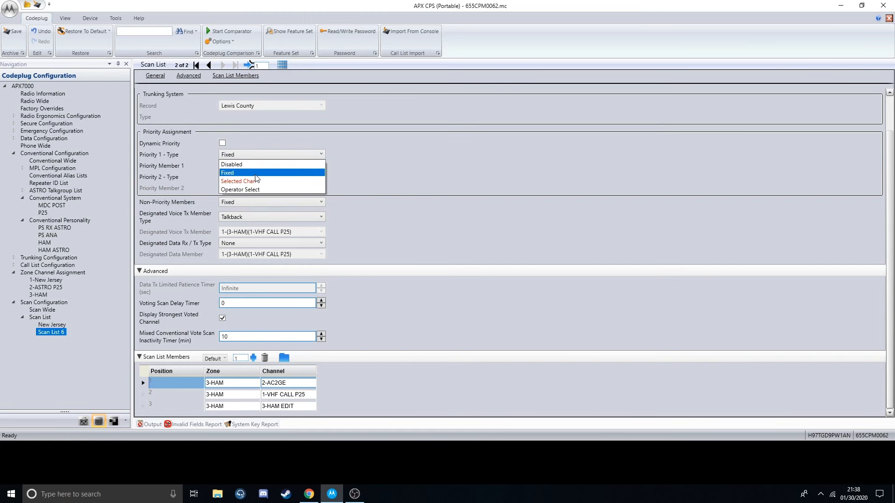
click(273, 164)
click(268, 177)
click(261, 187)
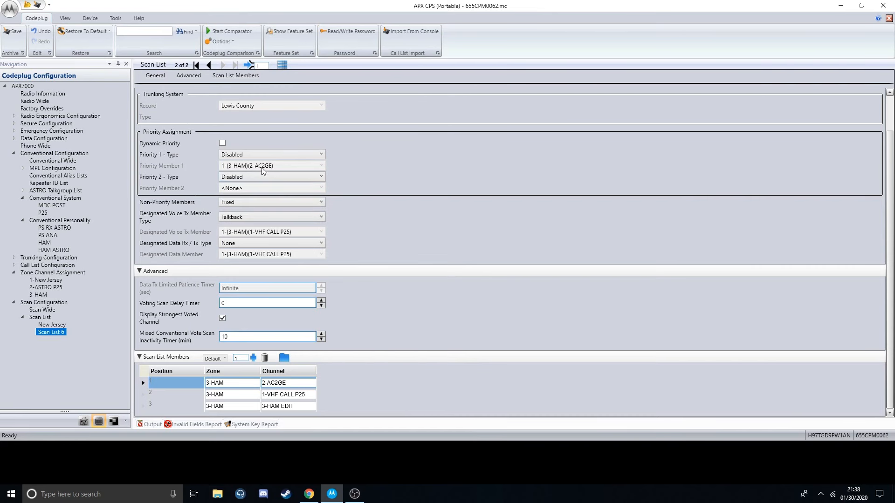
Step: Set Priority 1 to Selected Chan and Priority 2 to Fixed with member 1-(3-HAM)(2-AC2GE), and move 1-VHF CALL P25 to the scan list's first position
click(261, 154)
click(254, 181)
click(256, 177)
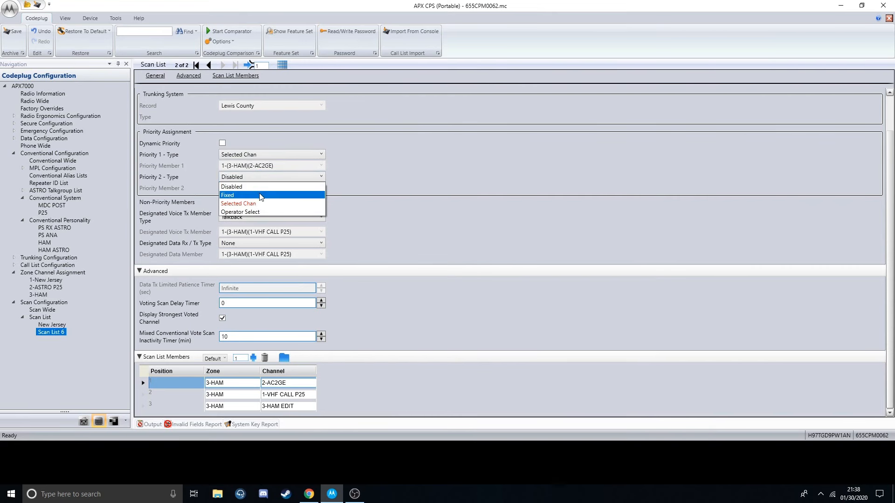
click(259, 196)
click(256, 189)
click(261, 206)
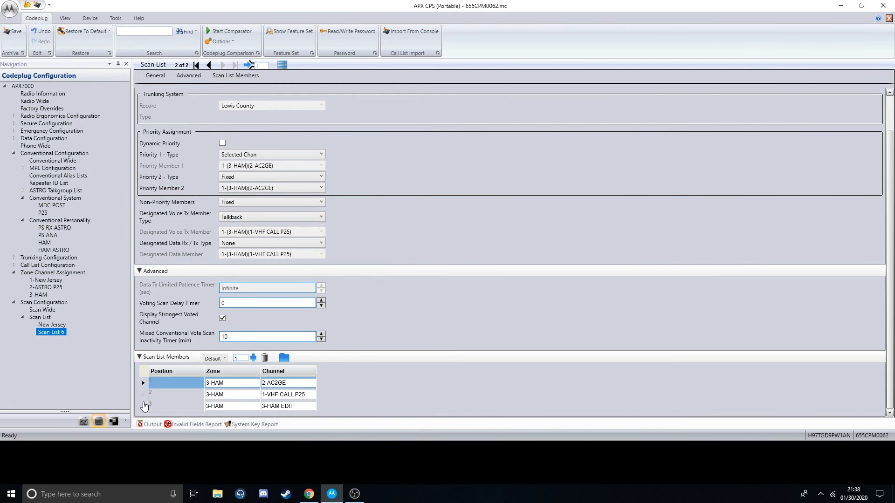
drag(144, 394, 144, 383)
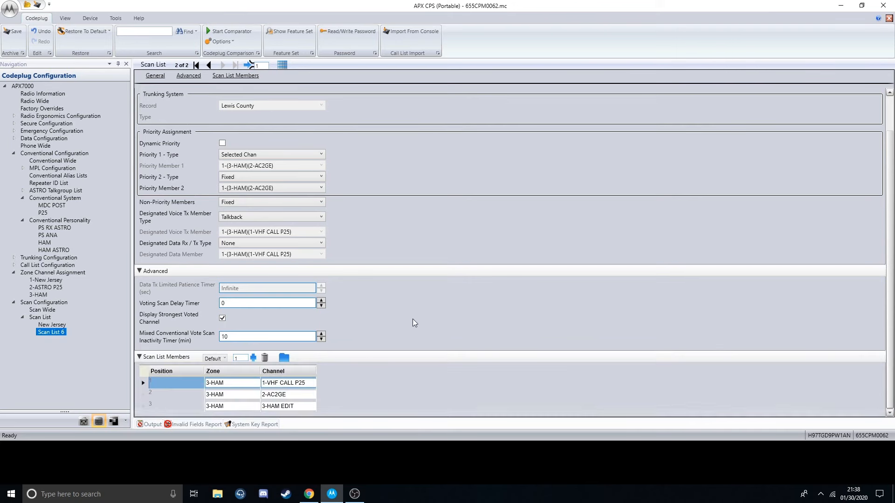